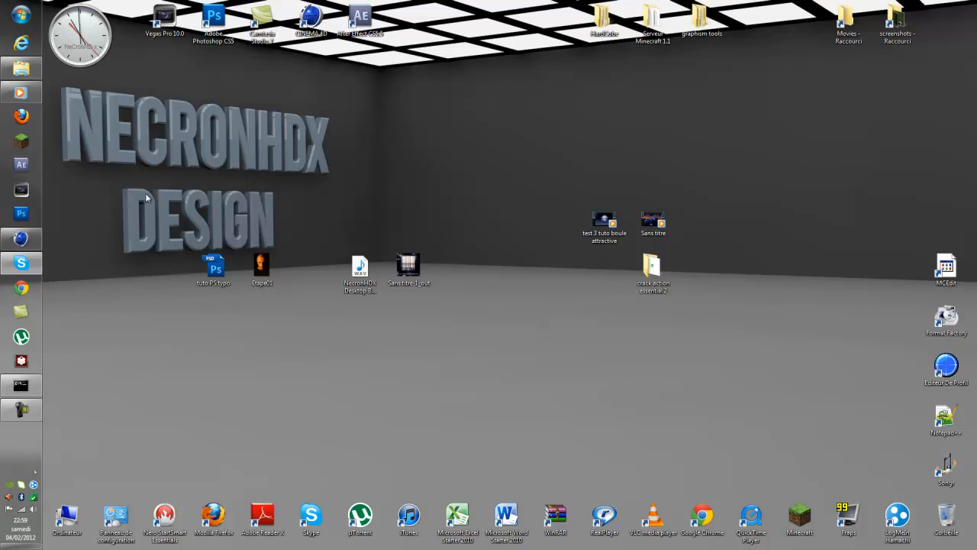
Play the preview video of the sound-reactive bars at a lower volume and close the player
{"action": "left_click", "coordinate": [21, 92]}
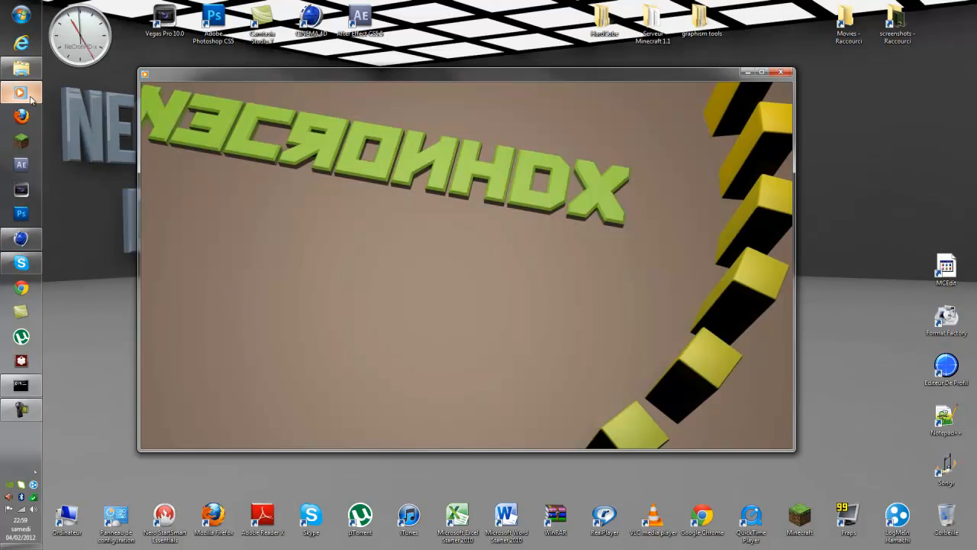
{"action": "left_click", "coordinate": [467, 436]}
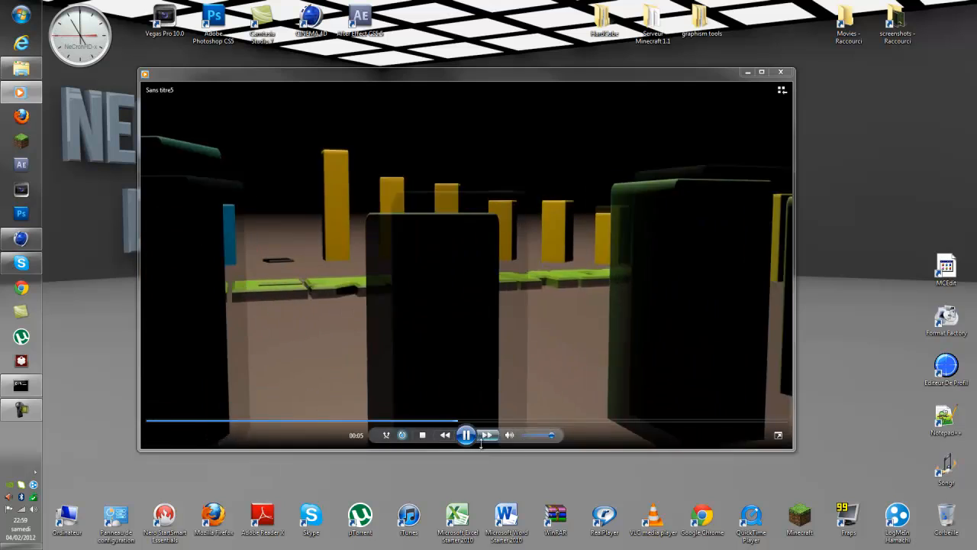
{"action": "left_click_drag", "start_coordinate": [538, 437], "coordinate": [531, 437]}
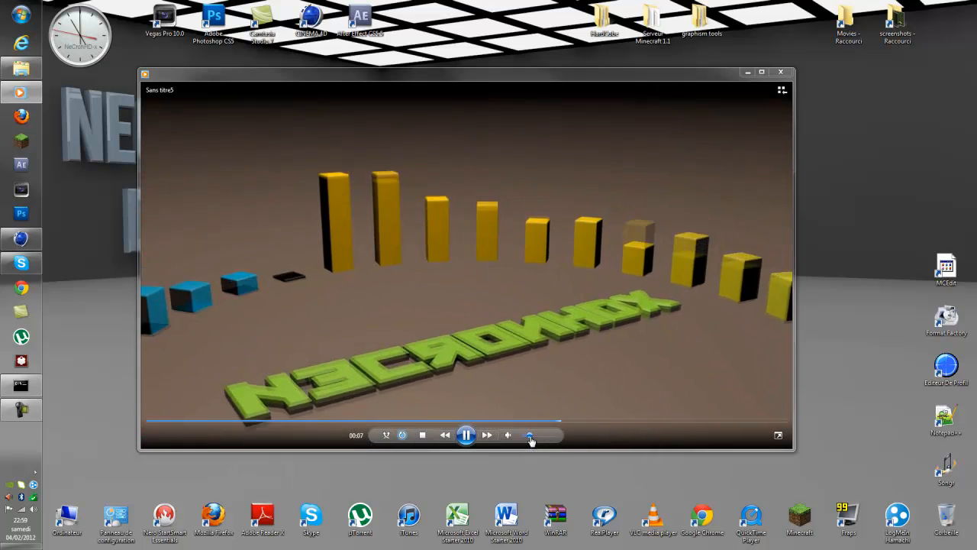
{"action": "left_click", "coordinate": [467, 435]}
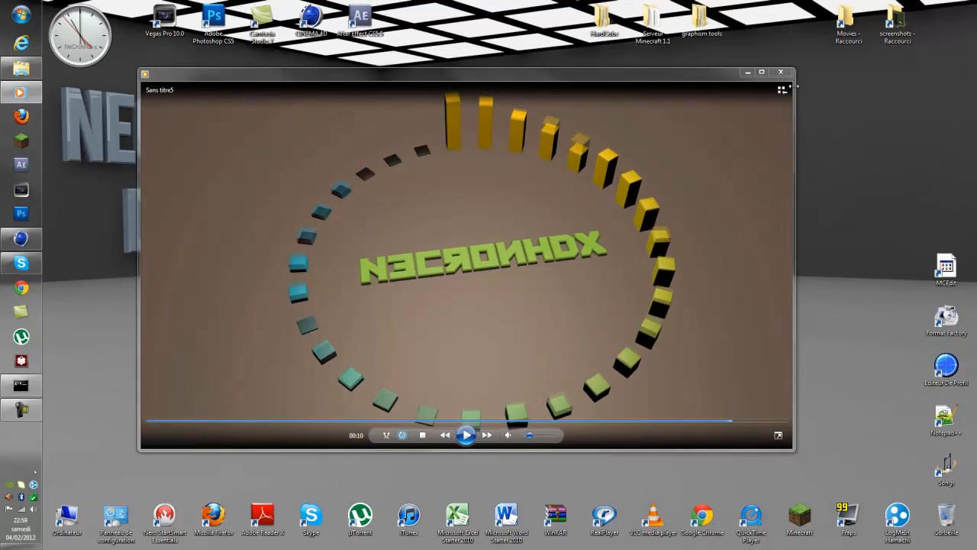
{"action": "left_click", "coordinate": [467, 436]}
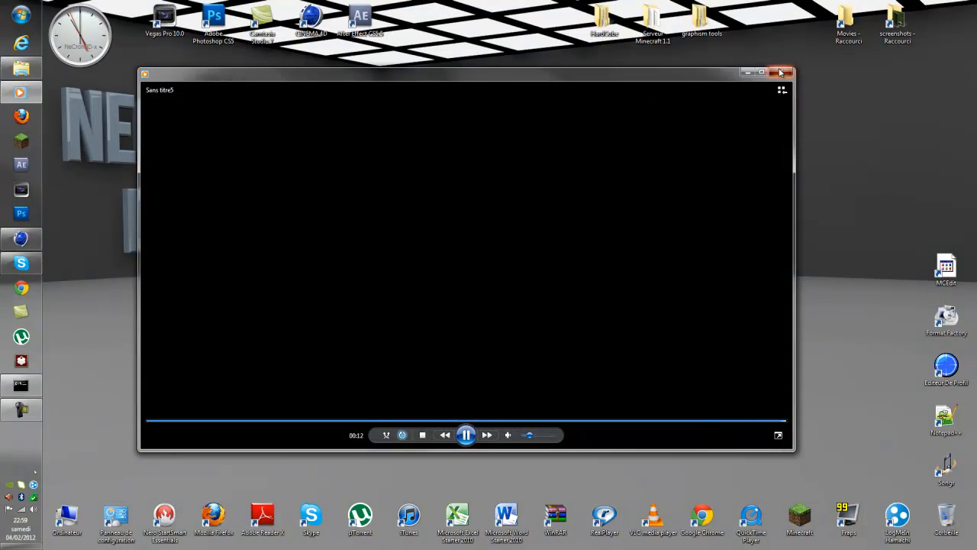
{"action": "left_click", "coordinate": [780, 71]}
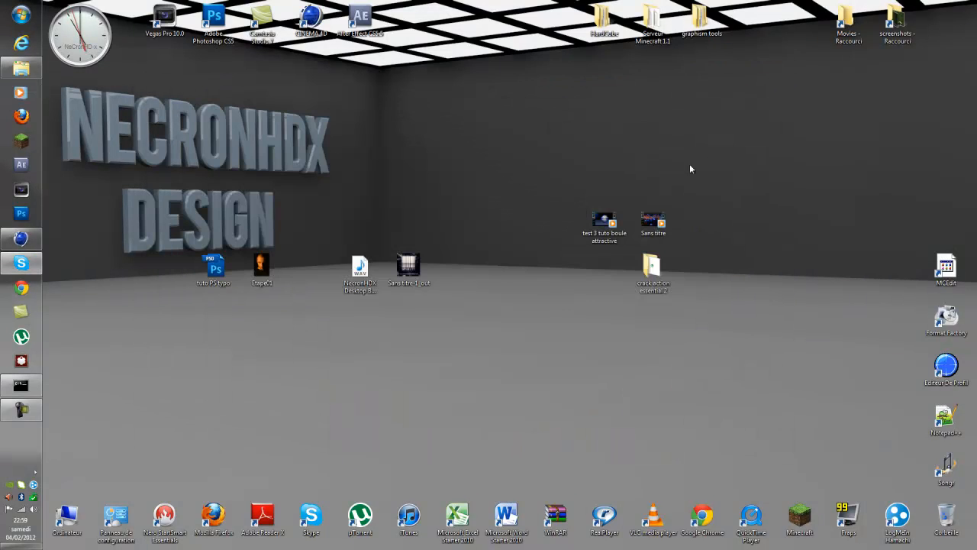
Open Format Factory and move its window around the desktop to reveal the WAV sound file
{"action": "left_click_drag", "start_coordinate": [632, 196], "coordinate": [624, 283]}
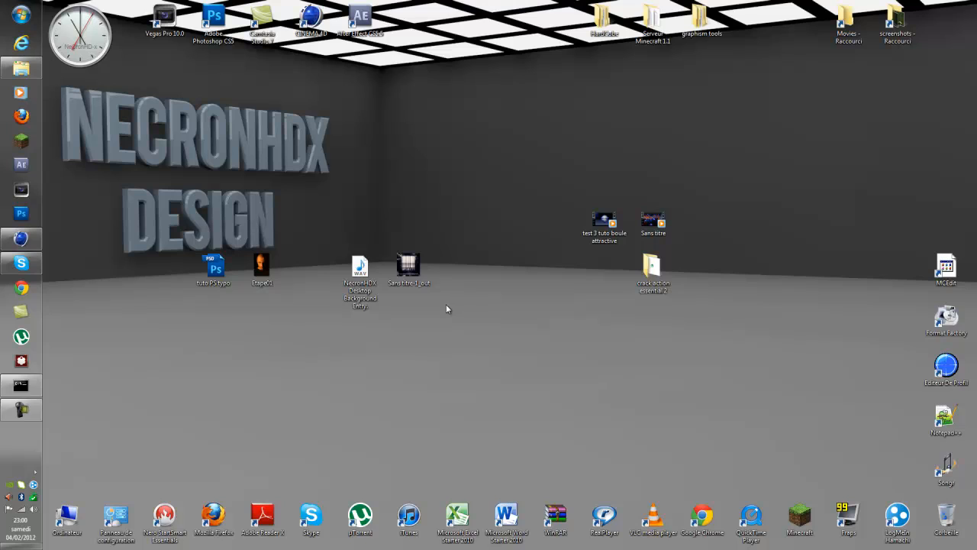
{"action": "double_click", "coordinate": [946, 316]}
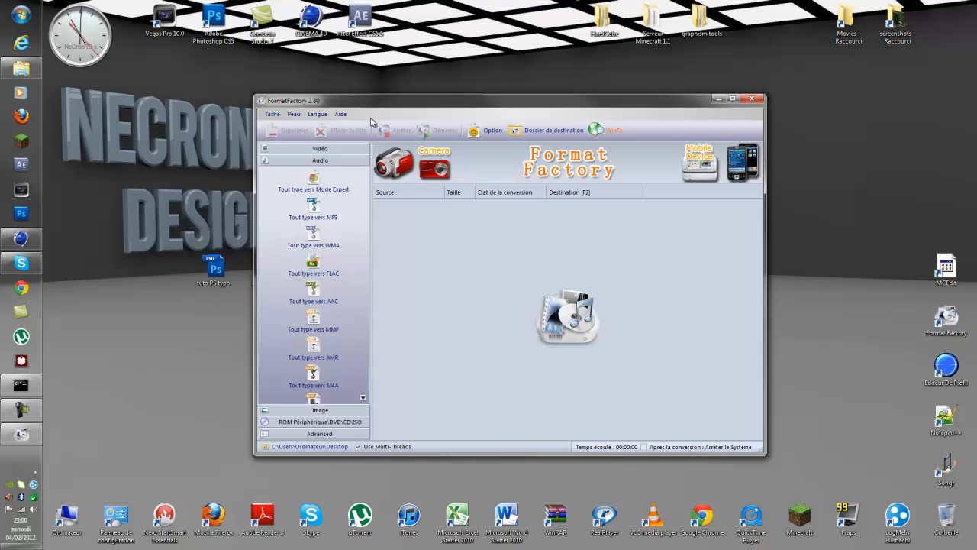
{"action": "left_click_drag", "start_coordinate": [368, 104], "coordinate": [509, 82]}
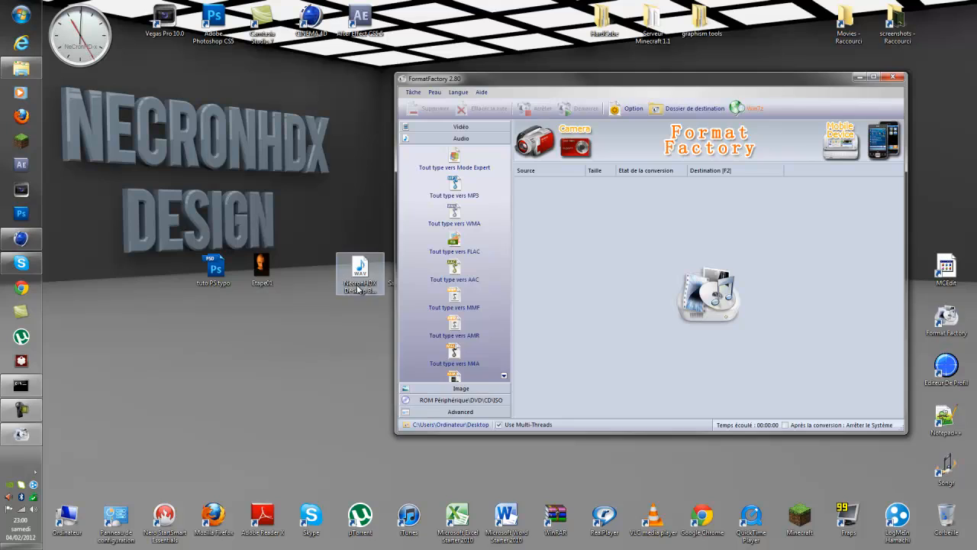
{"action": "left_click", "coordinate": [359, 282]}
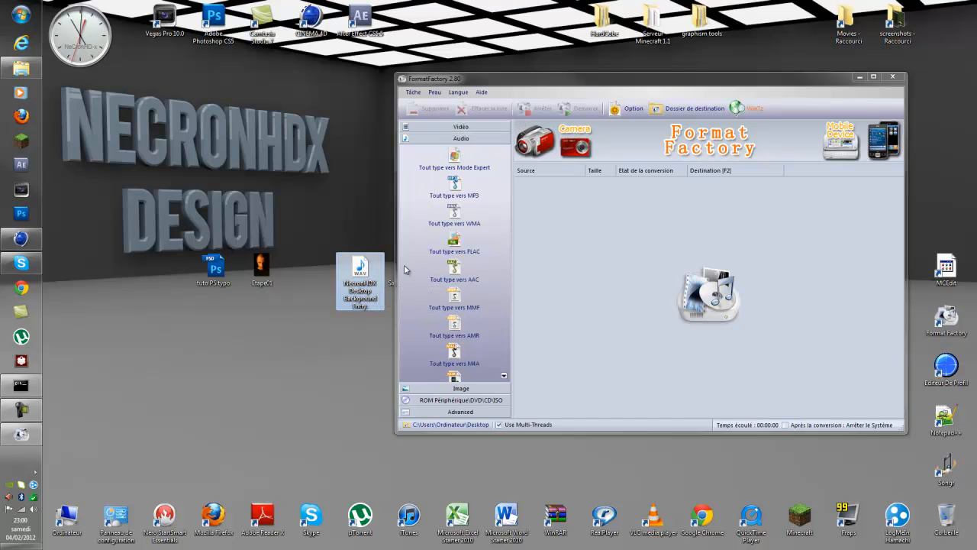
{"action": "left_click_drag", "start_coordinate": [713, 84], "coordinate": [562, 74]}
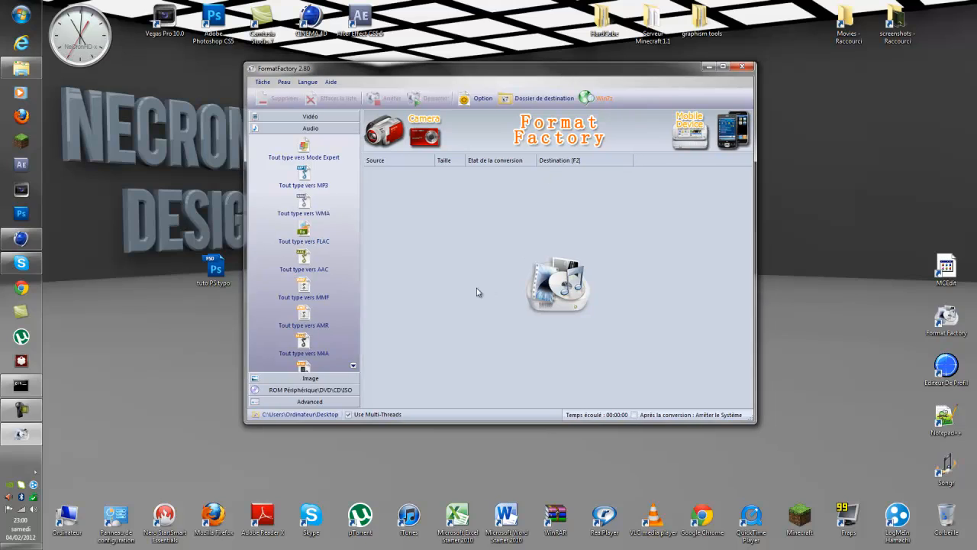
Inspect the audio-to-WAV conversion dialog and its file chooser without adding a file, and close Format Factory
{"action": "left_click", "coordinate": [353, 365]}
{"action": "left_click", "coordinate": [353, 366]}
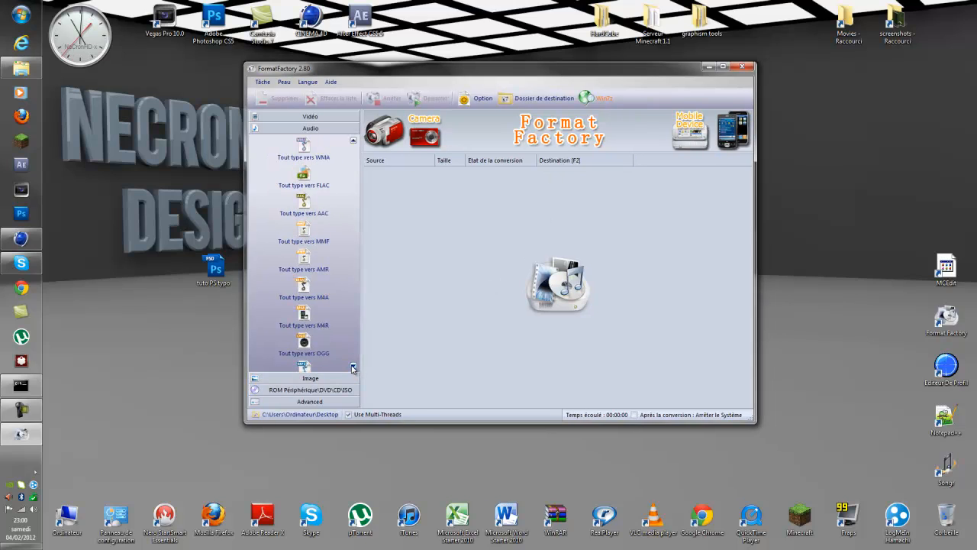
{"action": "left_click", "coordinate": [352, 366]}
{"action": "left_click", "coordinate": [353, 366]}
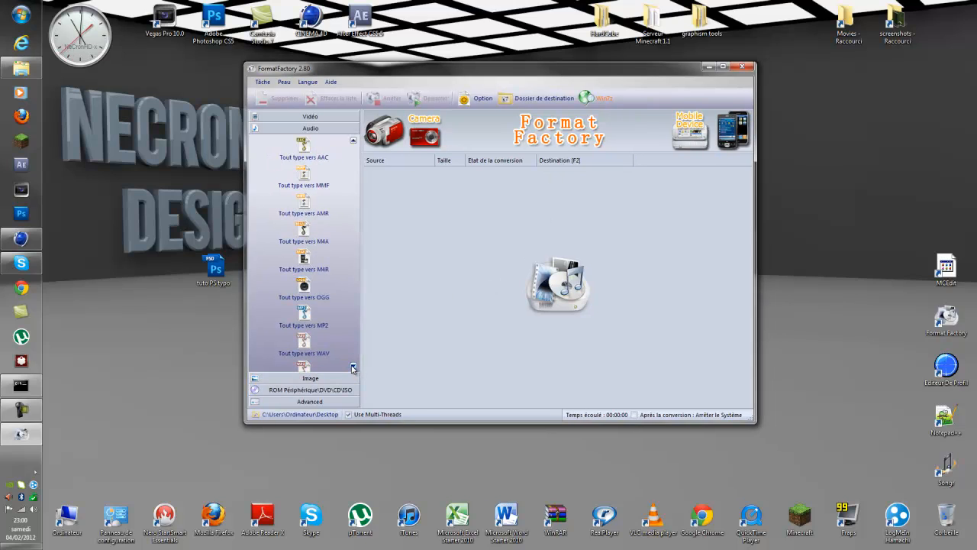
{"action": "left_click", "coordinate": [305, 343]}
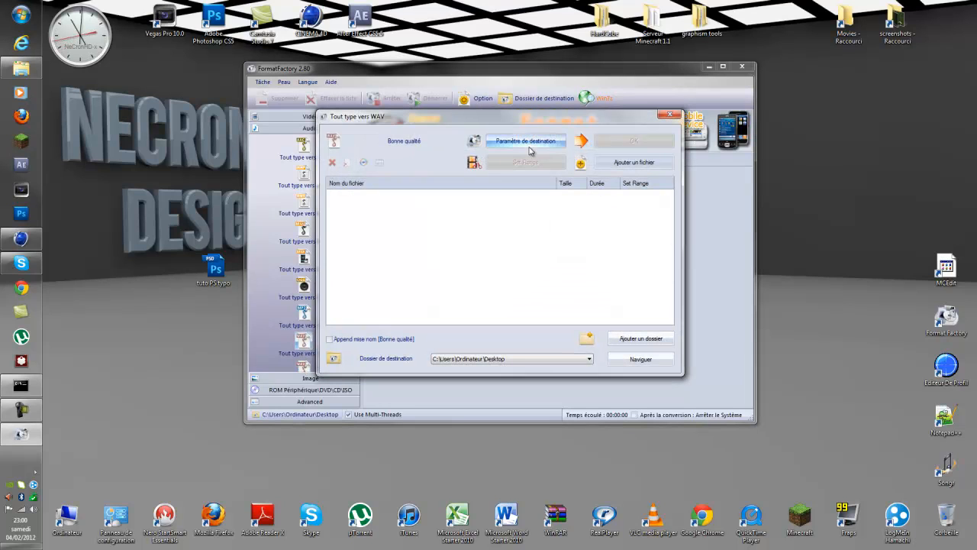
{"action": "left_click", "coordinate": [639, 165]}
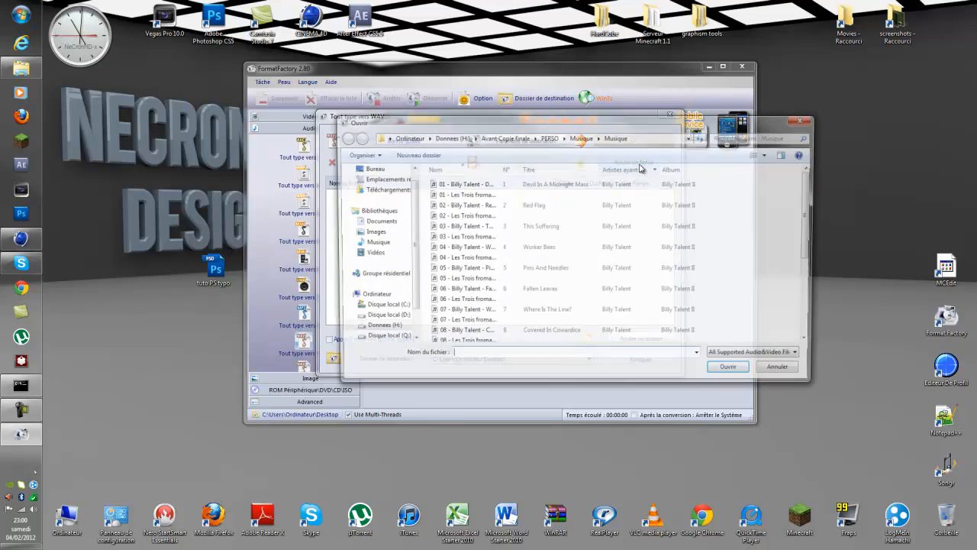
{"action": "left_click", "coordinate": [783, 372]}
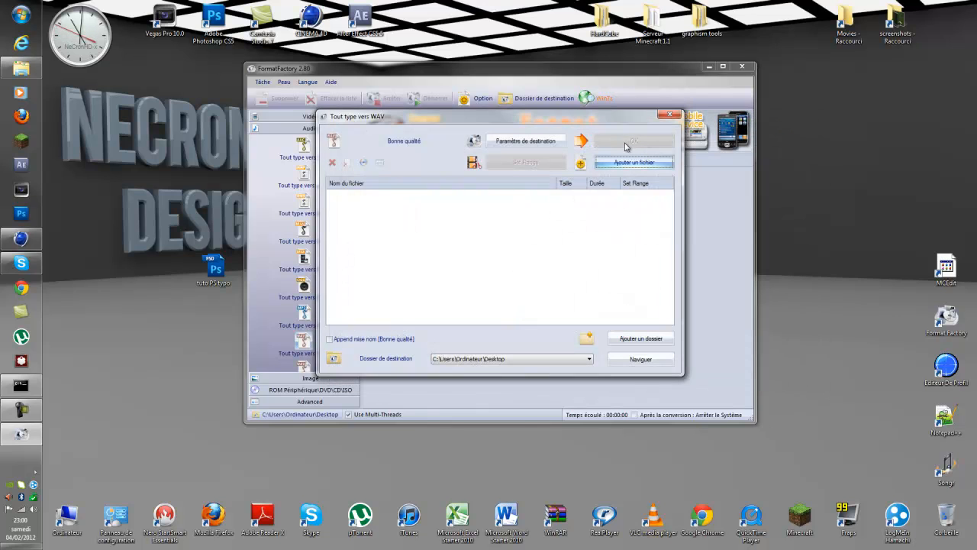
{"action": "left_click", "coordinate": [669, 114]}
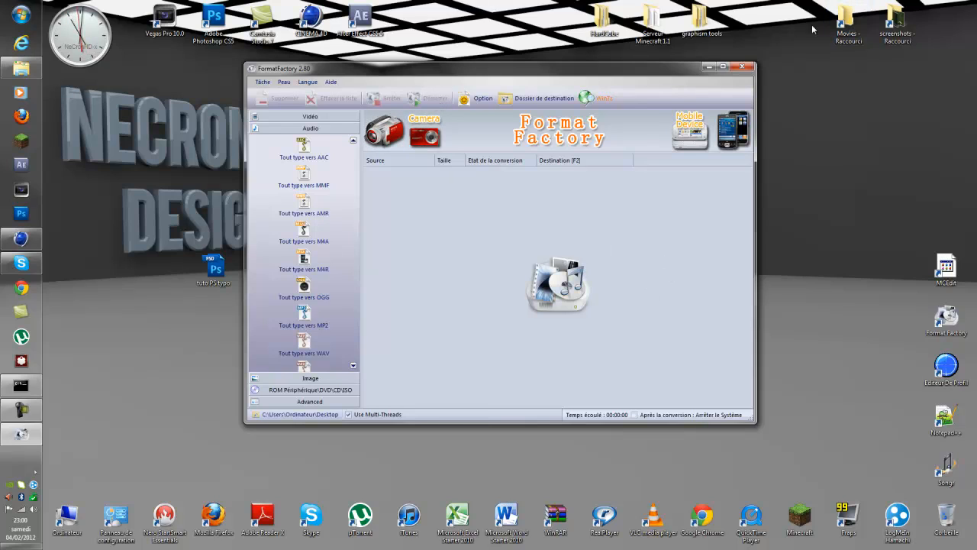
{"action": "left_click", "coordinate": [743, 68]}
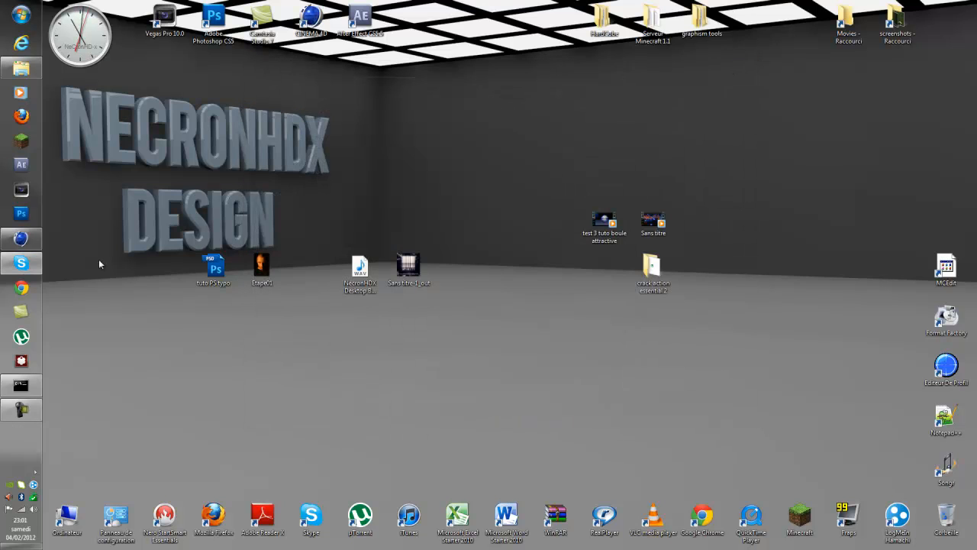
Switch to CINEMA 4D and set the render output to the HDV/HDTV 720 29.97 preset with "Toutes les images" as the frame range
{"action": "left_click", "coordinate": [22, 240]}
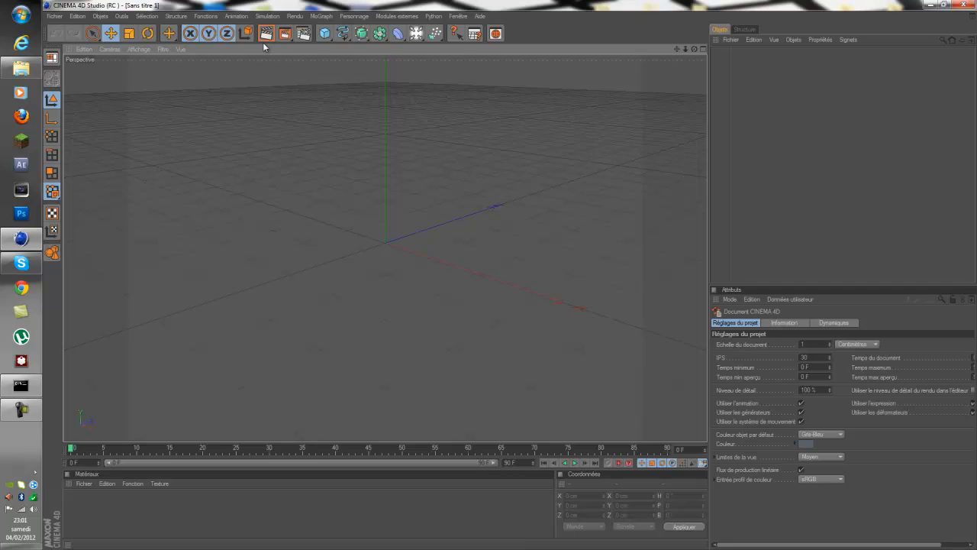
{"action": "left_click", "coordinate": [305, 35]}
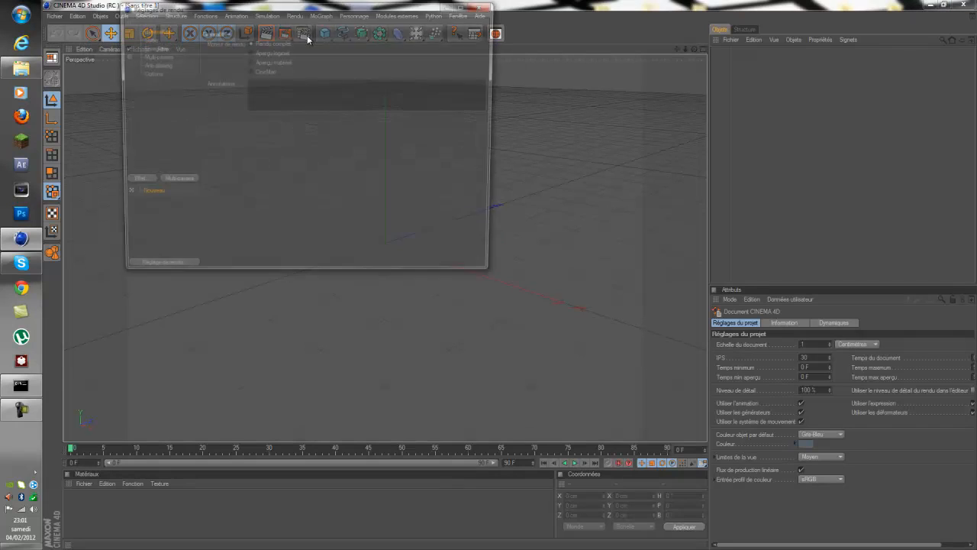
{"action": "left_click", "coordinate": [146, 38]}
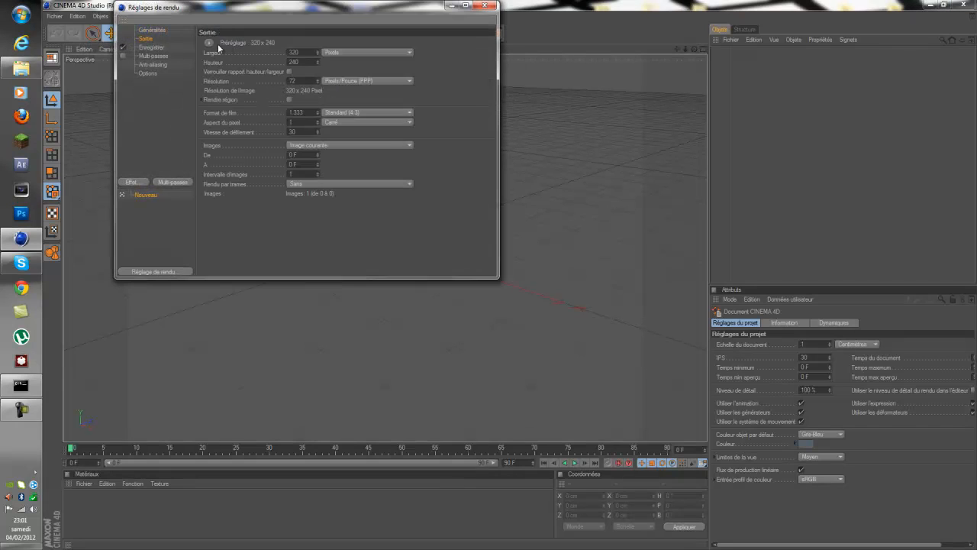
{"action": "left_click", "coordinate": [209, 43]}
{"action": "mouse_move", "coordinate": [237, 72]}
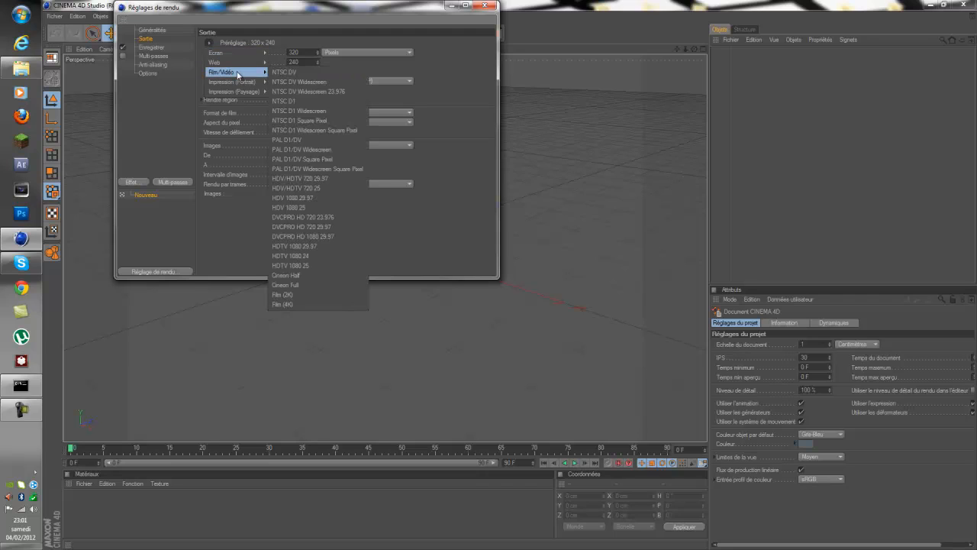
{"action": "left_click", "coordinate": [345, 178]}
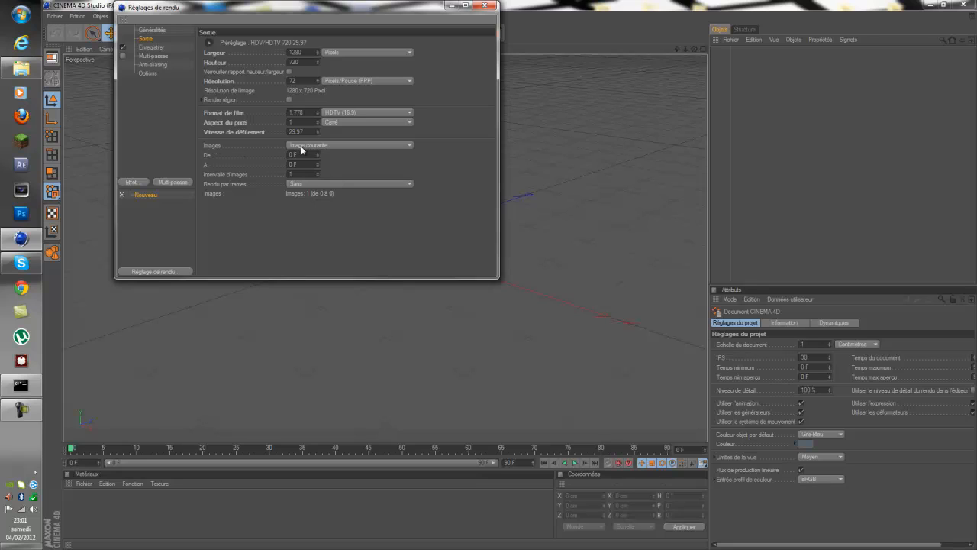
{"action": "left_click", "coordinate": [301, 146]}
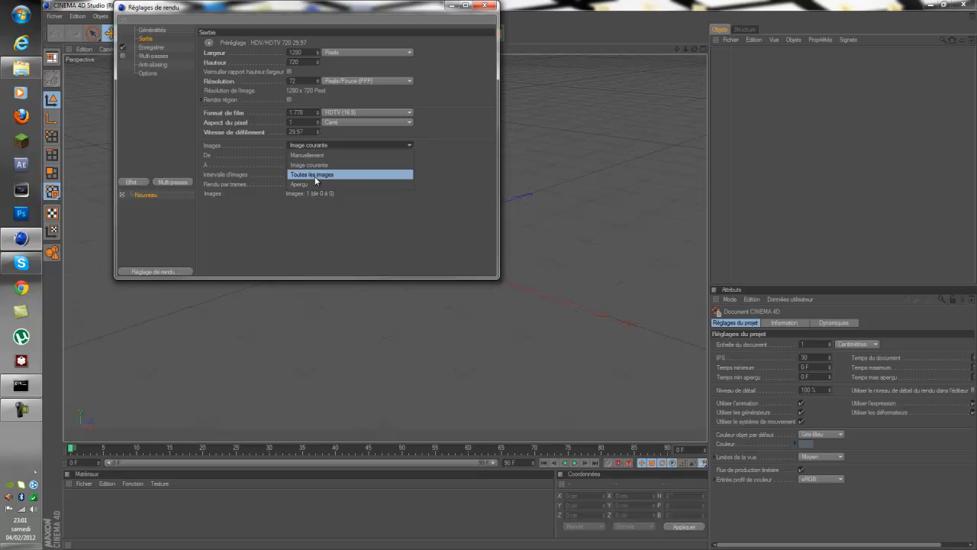
{"action": "left_click", "coordinate": [315, 176]}
Start choosing the render's save path and browse to Donnees (H:) > Avant Copie finale > Pour le nouvel ordi > Bureau
{"action": "left_click", "coordinate": [174, 48]}
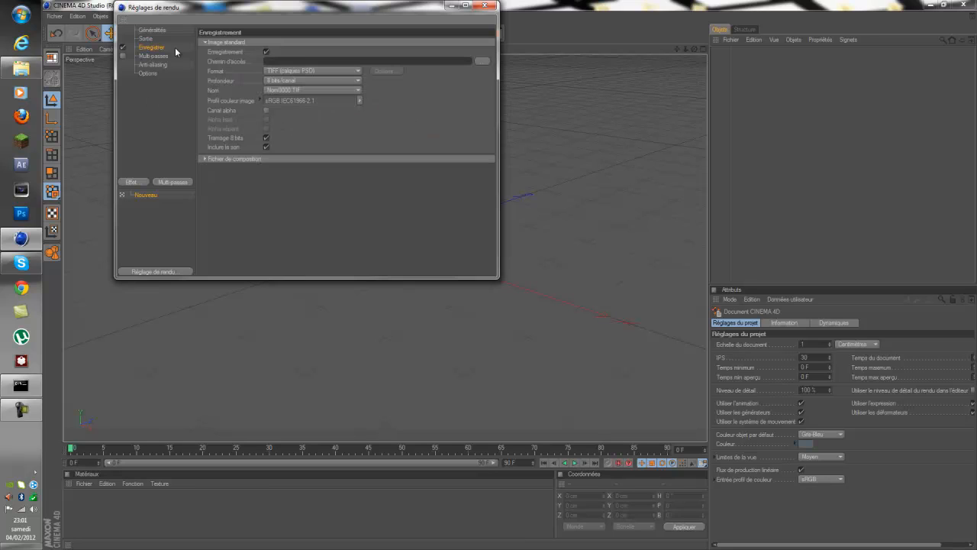
{"action": "left_click", "coordinate": [482, 61]}
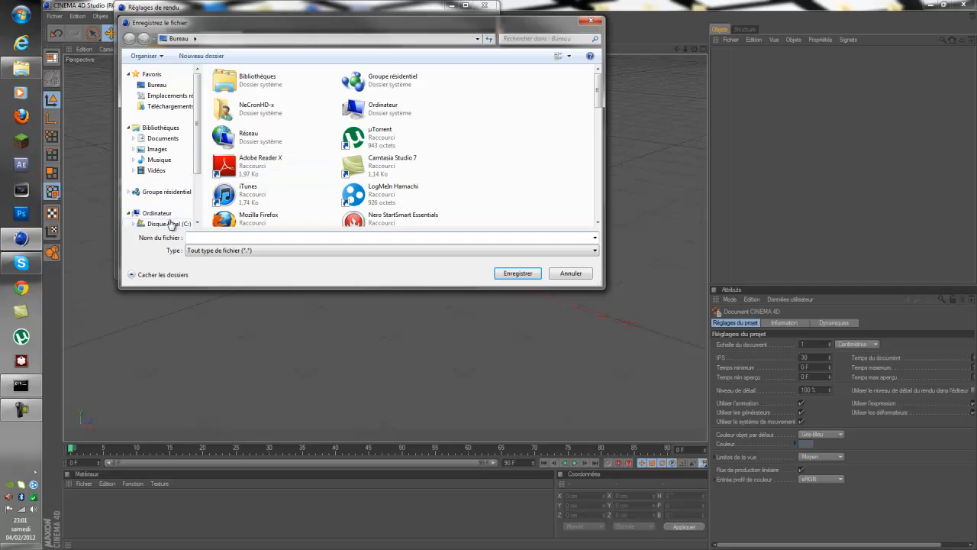
{"action": "scroll", "coordinate": [200, 181], "scroll_direction": "down", "scroll_amount": 2}
{"action": "scroll", "coordinate": [200, 181], "scroll_direction": "down", "scroll_amount": 1}
{"action": "left_click", "coordinate": [165, 198]}
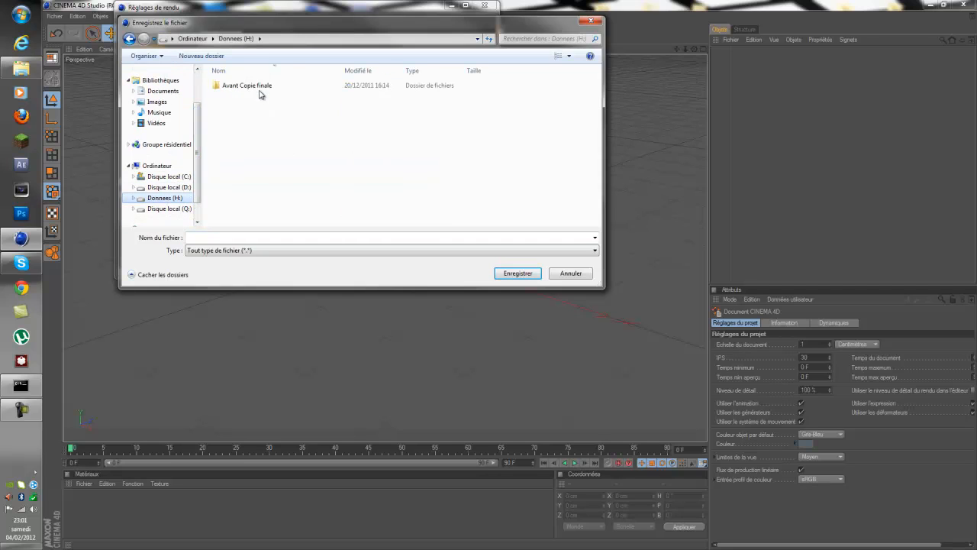
{"action": "double_click", "coordinate": [244, 85]}
{"action": "scroll", "coordinate": [278, 191], "scroll_direction": "down", "scroll_amount": 3}
{"action": "double_click", "coordinate": [276, 181]}
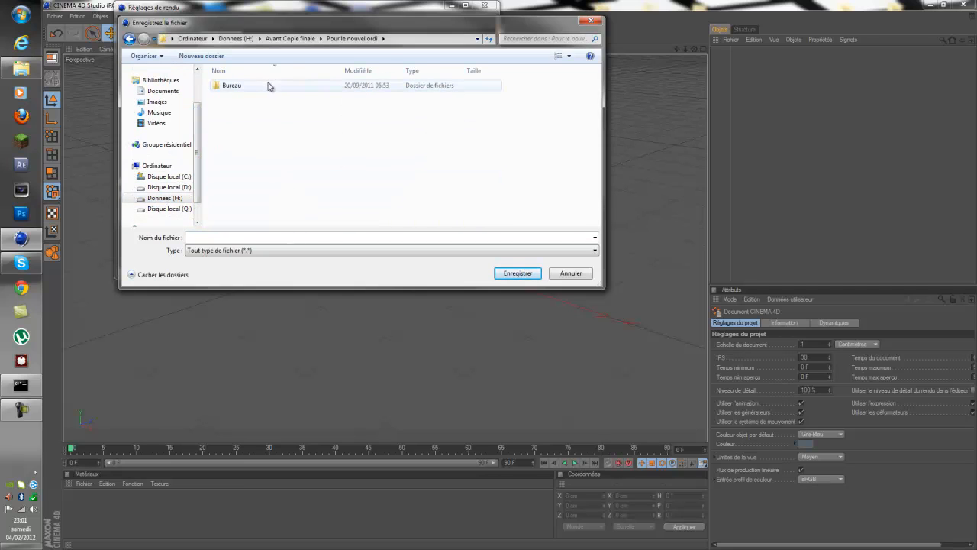
{"action": "double_click", "coordinate": [267, 86]}
Set the render's save location to Montages > Montages Tutoriels > Tuto C4D > tuto 9 effecteur son > Rendu du tuto, and name the file
{"action": "double_click", "coordinate": [266, 107]}
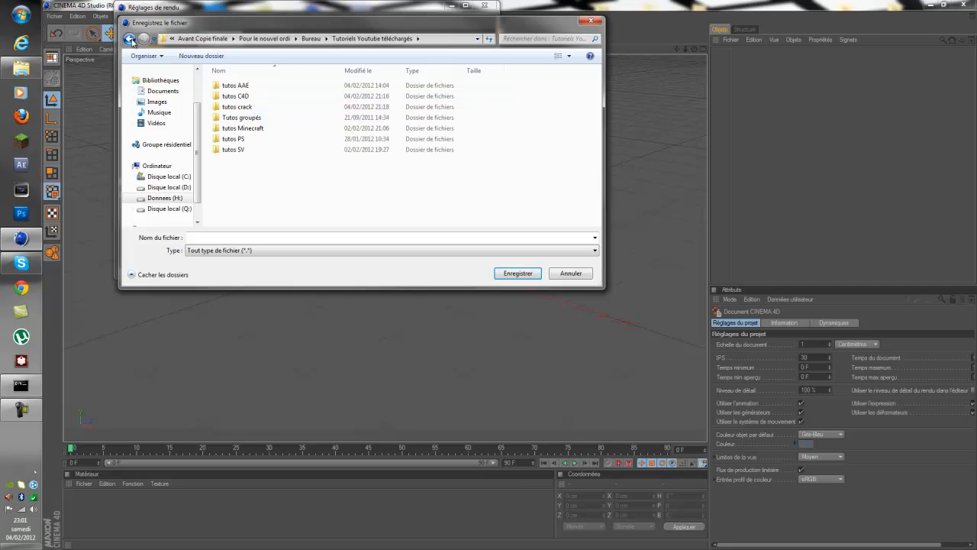
{"action": "key", "text": "BackSpace"}
{"action": "double_click", "coordinate": [243, 97]}
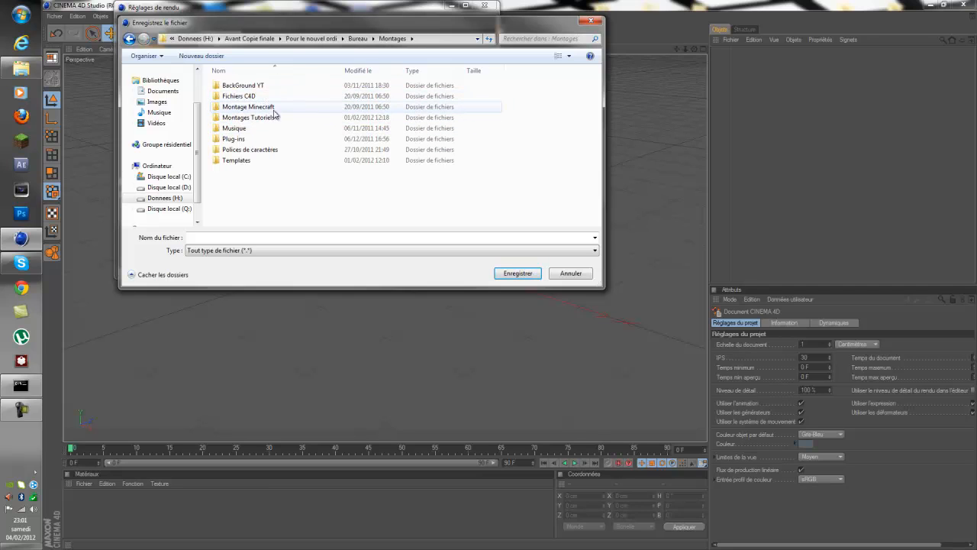
{"action": "double_click", "coordinate": [284, 116]}
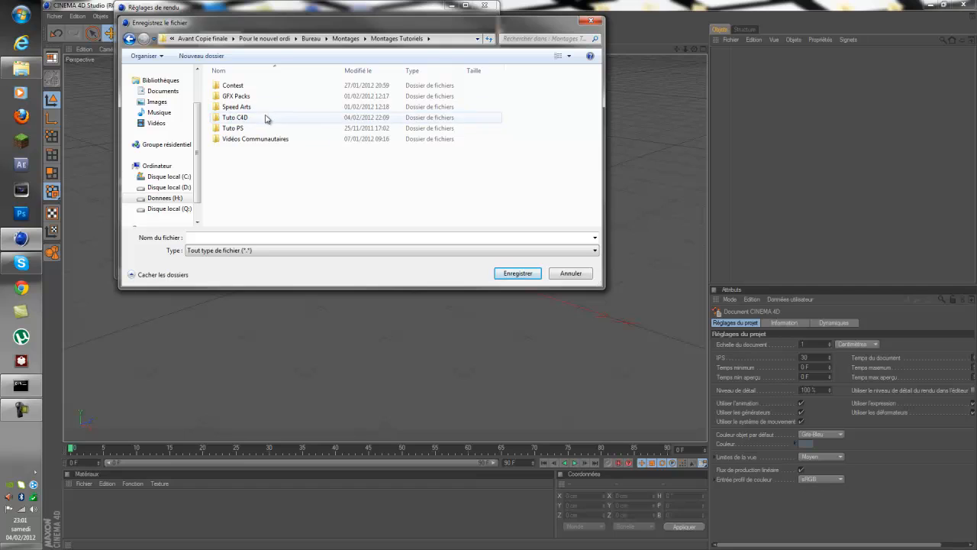
{"action": "double_click", "coordinate": [265, 118]}
{"action": "double_click", "coordinate": [257, 171]}
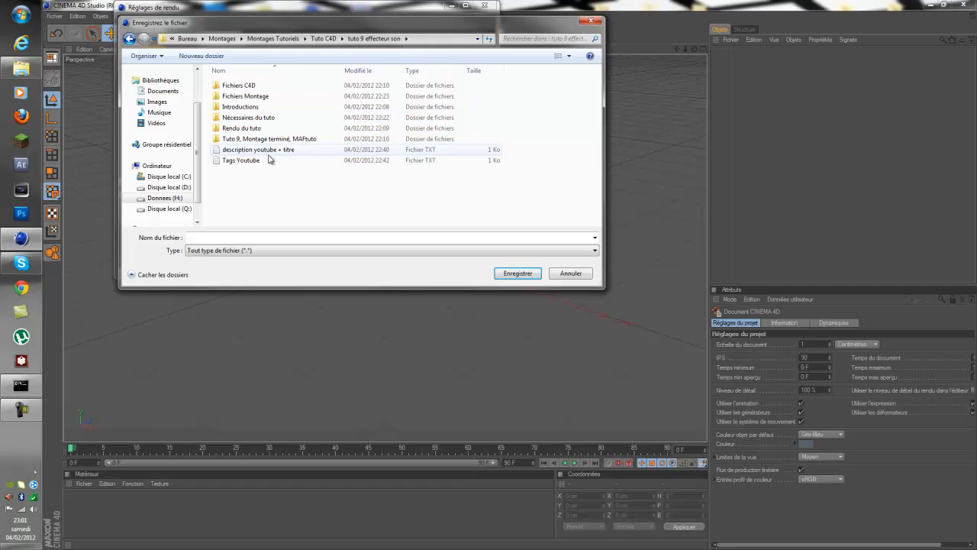
{"action": "double_click", "coordinate": [259, 127]}
{"action": "left_click", "coordinate": [252, 235]}
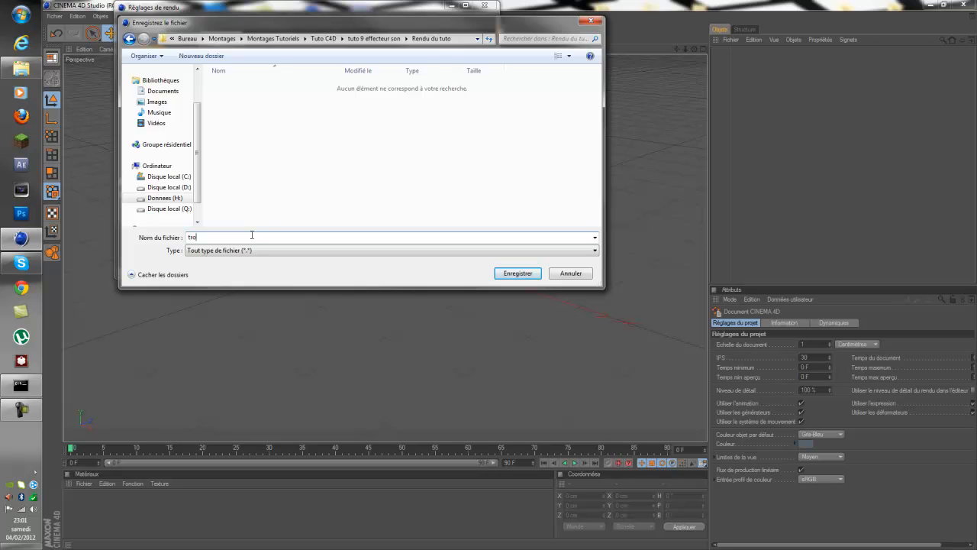
{"action": "left_click", "coordinate": [508, 273]}
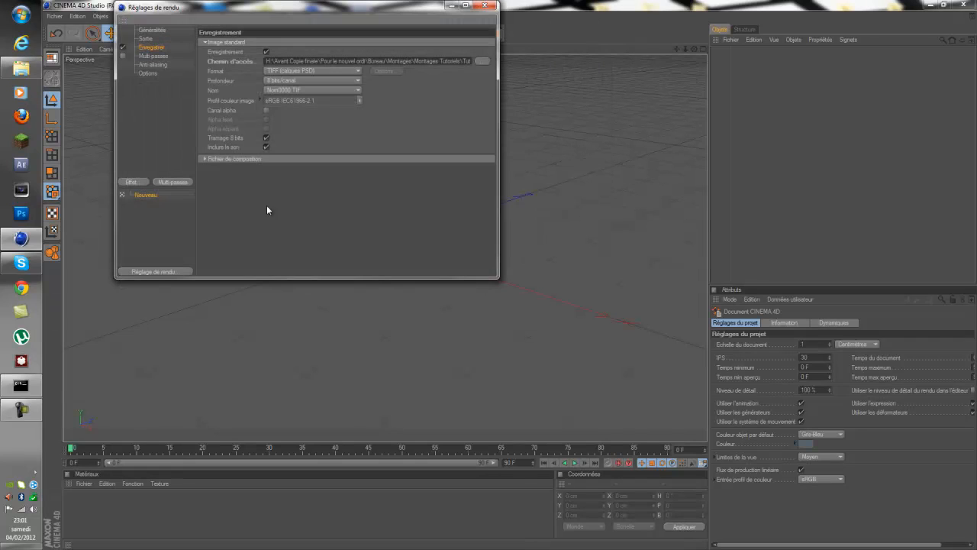
Set the render format to Film AVI and the anti-aliasing to "Au mieux" with a 2x2 maximum level, and close the render settings
{"action": "left_click", "coordinate": [286, 69]}
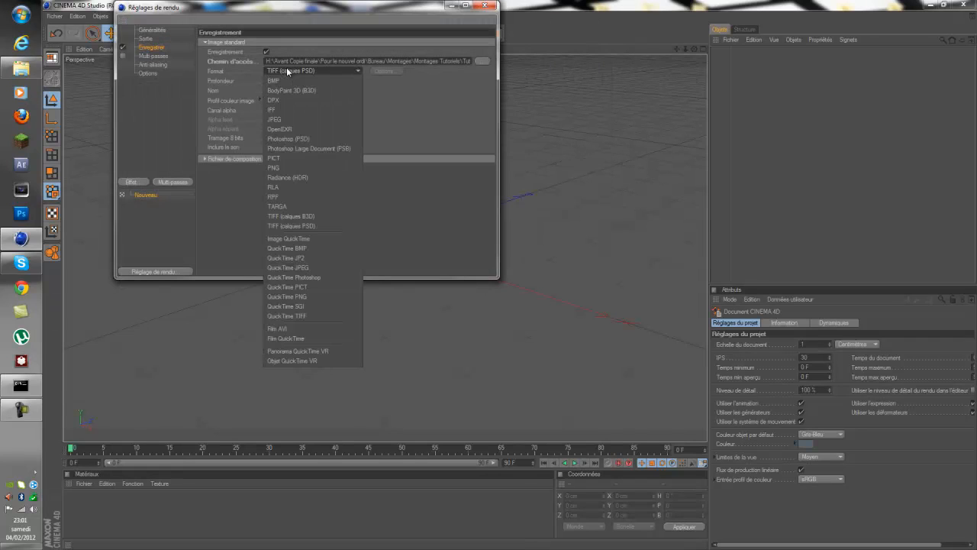
{"action": "left_click", "coordinate": [309, 327]}
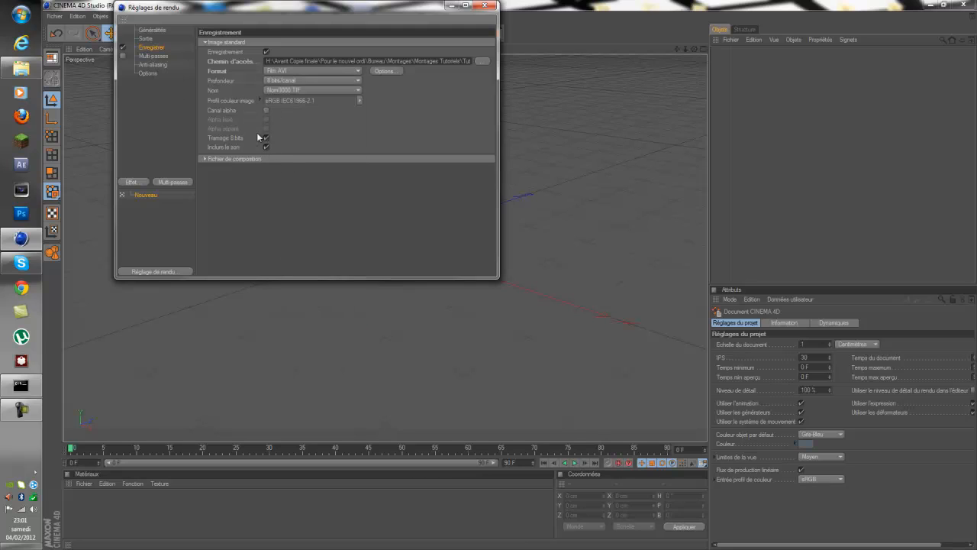
{"action": "left_click", "coordinate": [150, 64]}
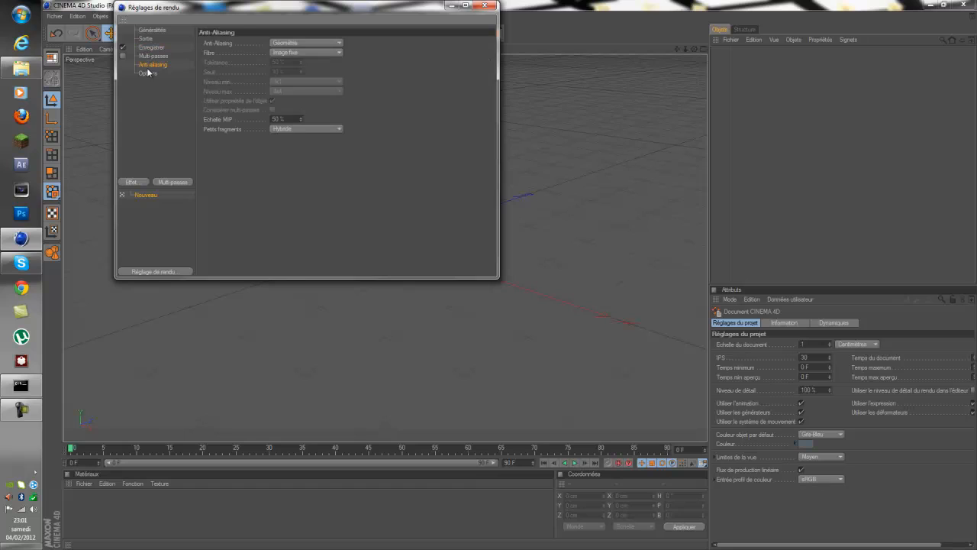
{"action": "left_click", "coordinate": [289, 42]}
{"action": "left_click", "coordinate": [293, 72]}
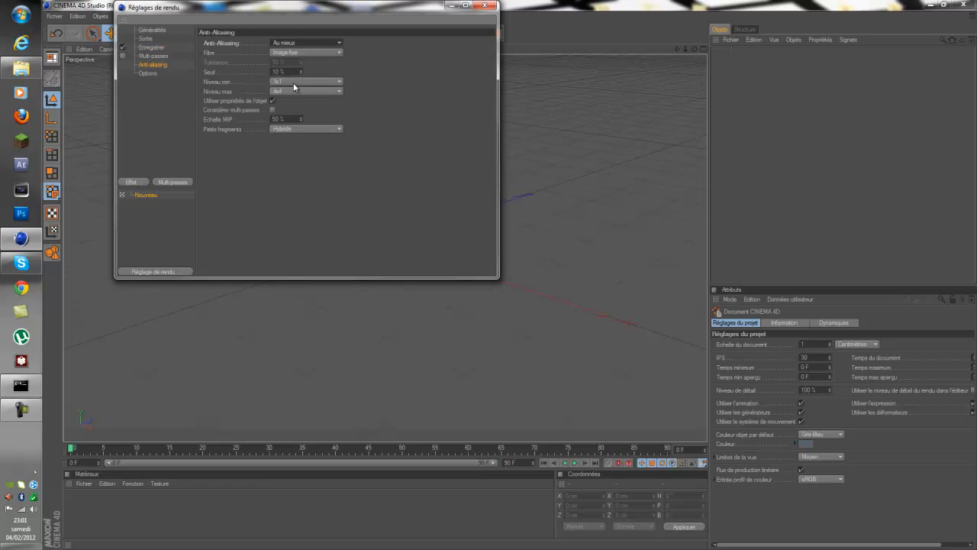
{"action": "left_click", "coordinate": [293, 91]}
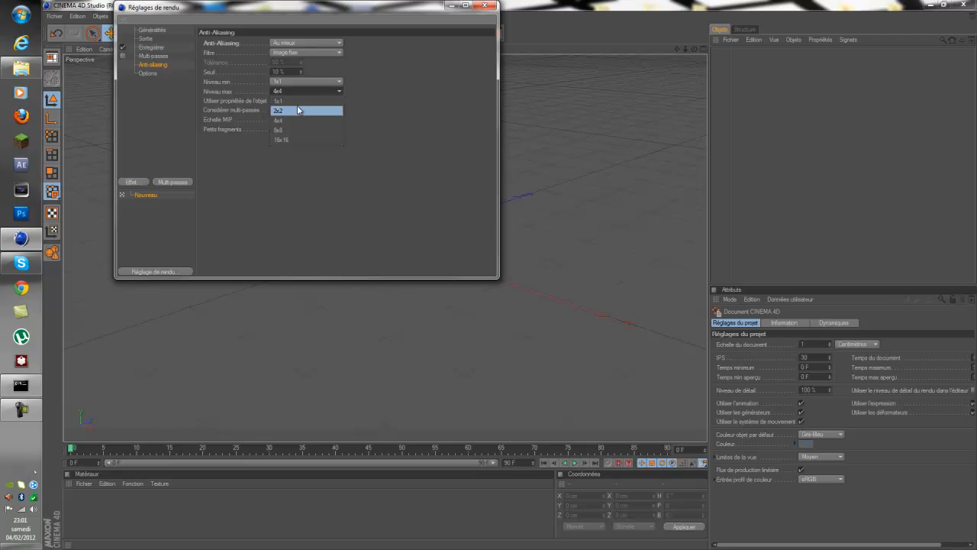
{"action": "left_click", "coordinate": [298, 110]}
{"action": "left_click", "coordinate": [484, 6]}
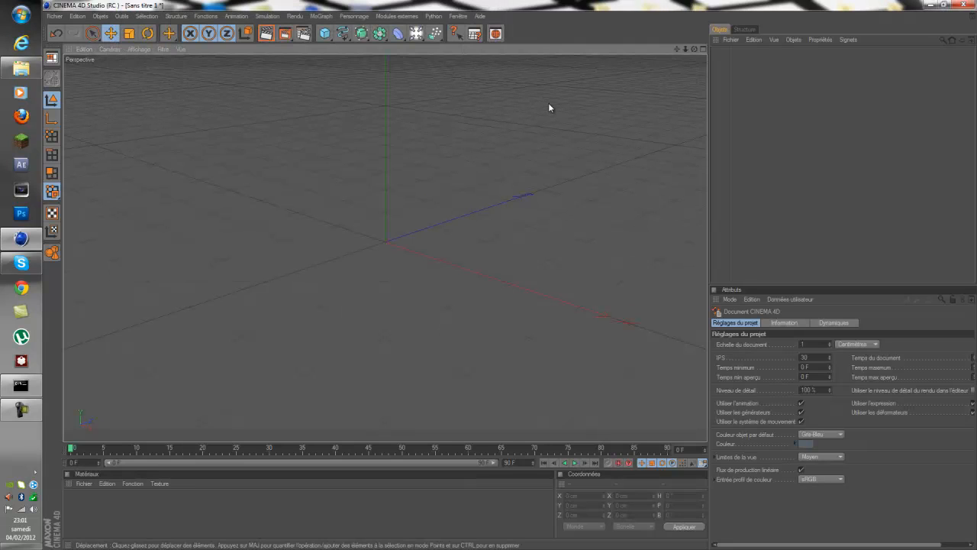
Minimize CINEMA 4D, launch Format Factory from the desktop and open the "Tout type vers WAV" audio conversion
{"action": "left_click", "coordinate": [931, 5]}
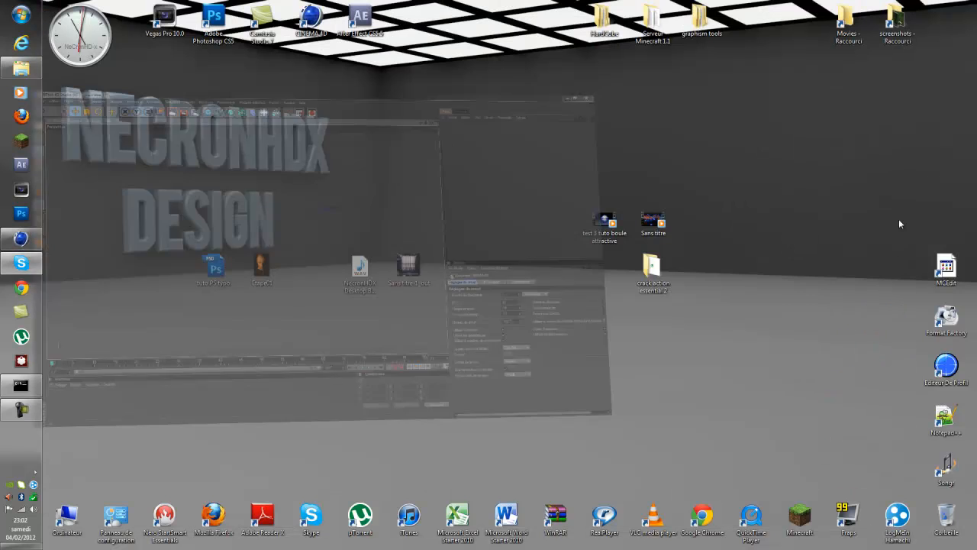
{"action": "double_click", "coordinate": [948, 321]}
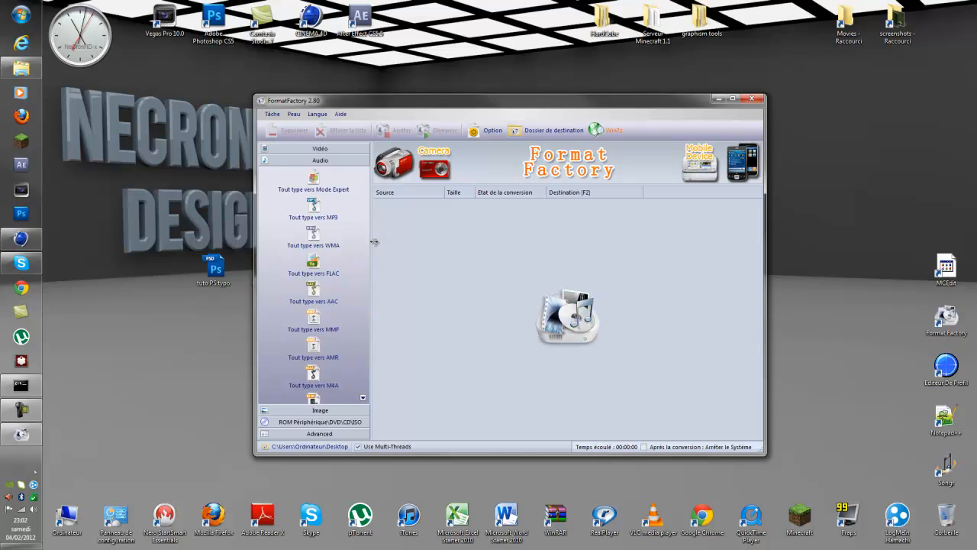
{"action": "left_click", "coordinate": [364, 398]}
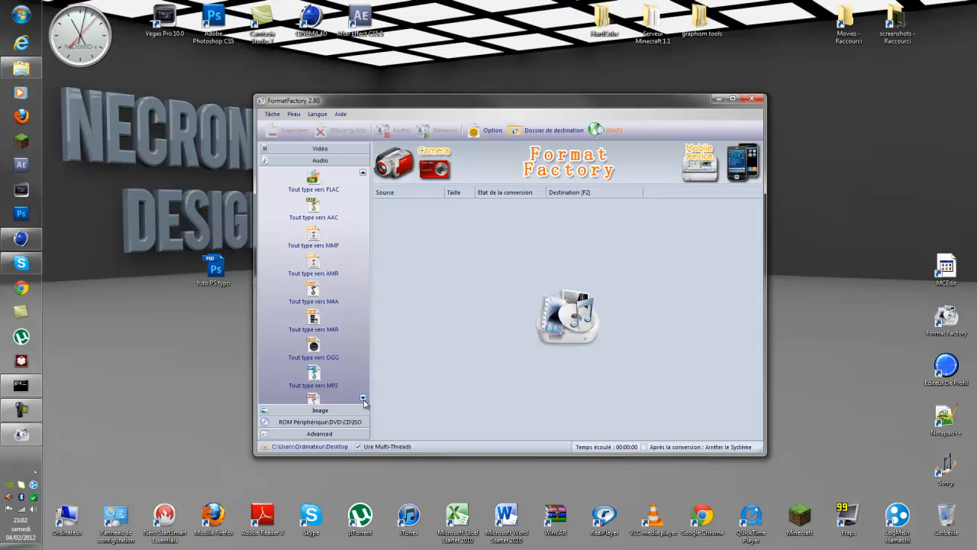
{"action": "left_click", "coordinate": [364, 398]}
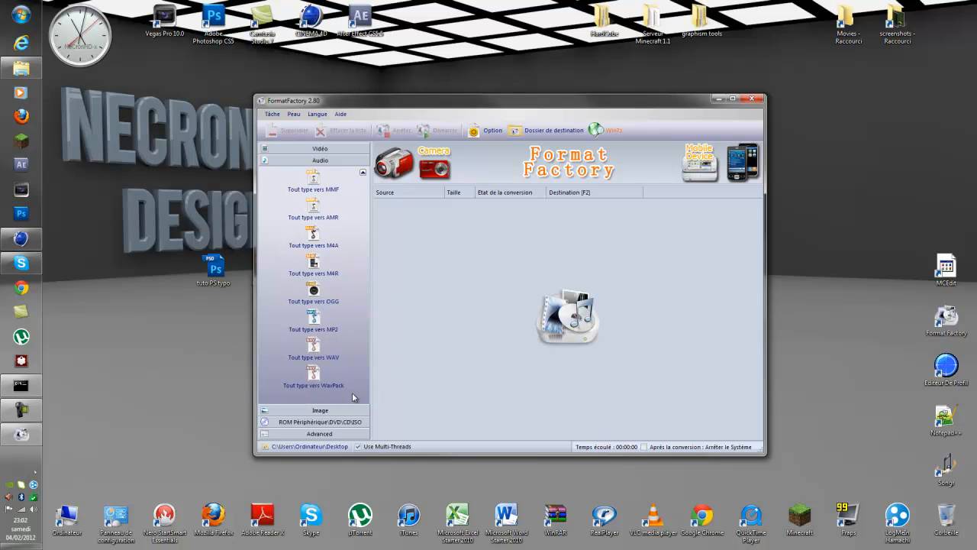
{"action": "left_click", "coordinate": [314, 345]}
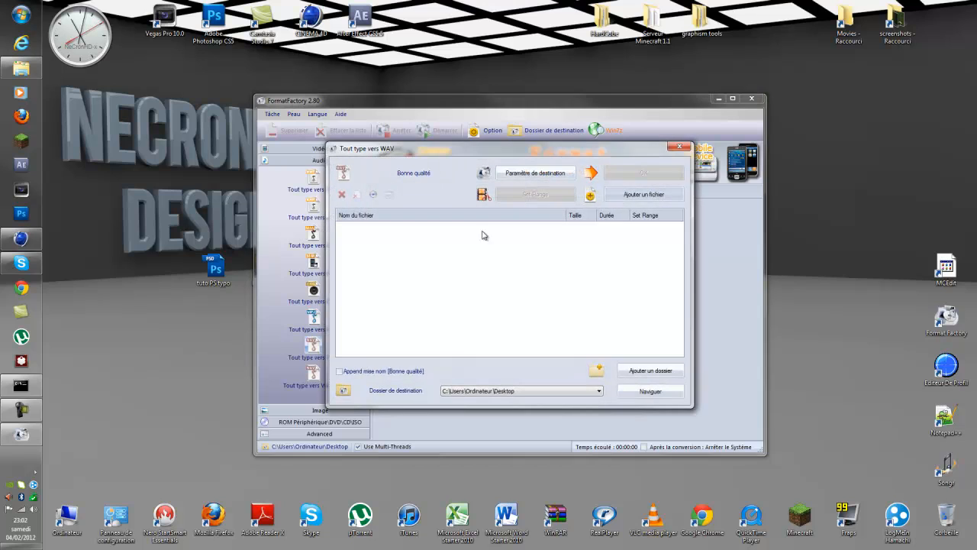
Add the song "Darude - Accelerator" from the PERSO > Musique folder to the WAV conversion
{"action": "left_click", "coordinate": [635, 197]}
{"action": "left_click", "coordinate": [473, 277]}
{"action": "scroll", "coordinate": [511, 320], "scroll_direction": "down", "scroll_amount": 4}
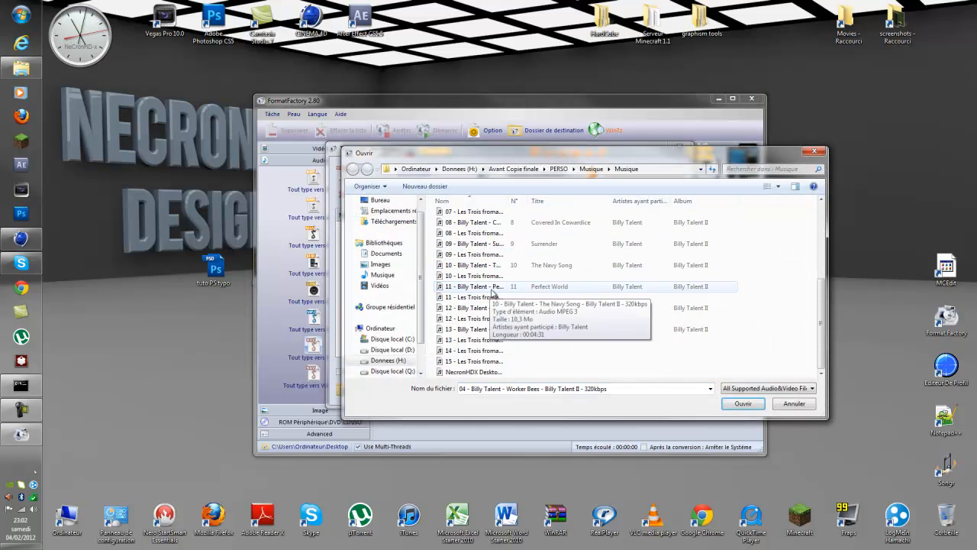
{"action": "left_click", "coordinate": [592, 169]}
{"action": "scroll", "coordinate": [488, 298], "scroll_direction": "down", "scroll_amount": 5}
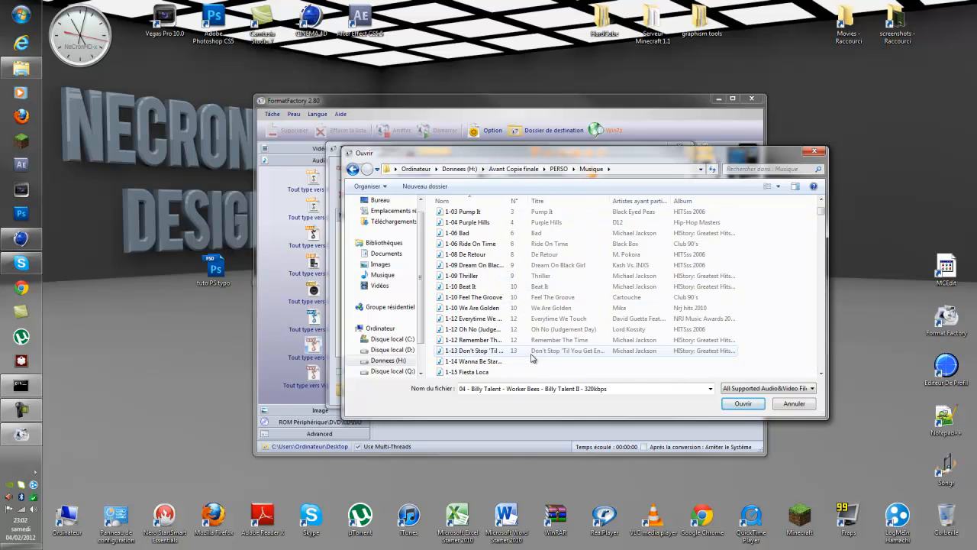
{"action": "scroll", "coordinate": [522, 329], "scroll_direction": "down", "scroll_amount": 5}
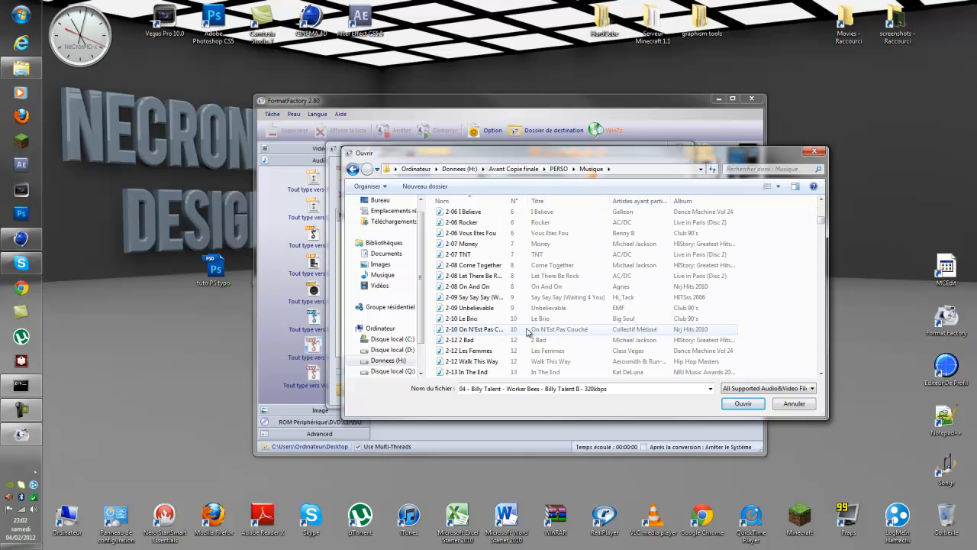
{"action": "scroll", "coordinate": [526, 330], "scroll_direction": "down", "scroll_amount": 15}
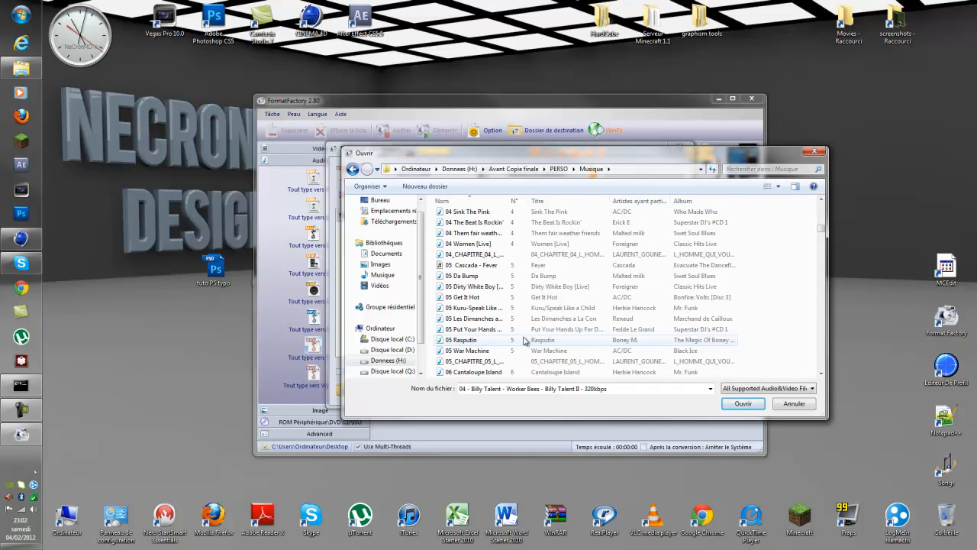
{"action": "scroll", "coordinate": [527, 342], "scroll_direction": "down", "scroll_amount": 12}
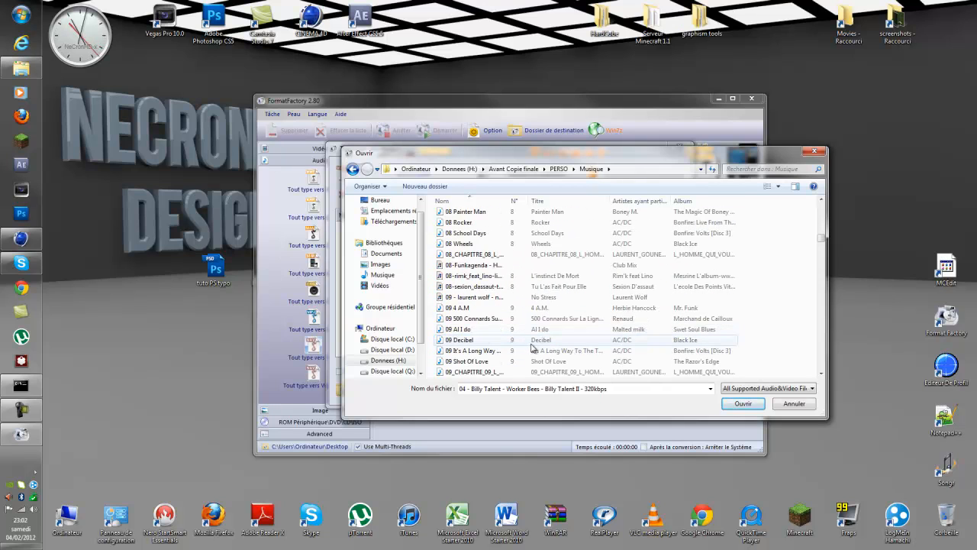
{"action": "scroll", "coordinate": [526, 351], "scroll_direction": "down", "scroll_amount": 8}
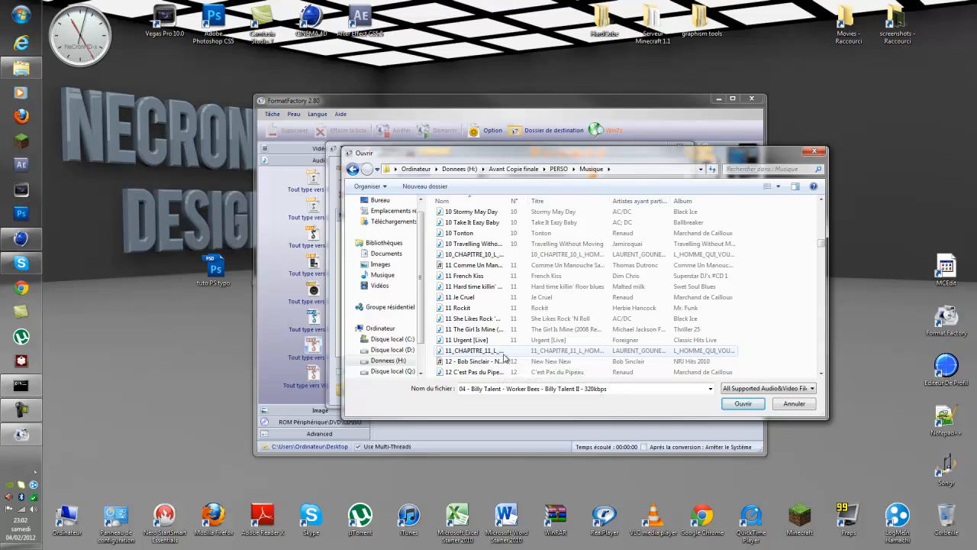
{"action": "scroll", "coordinate": [507, 359], "scroll_direction": "down", "scroll_amount": 4}
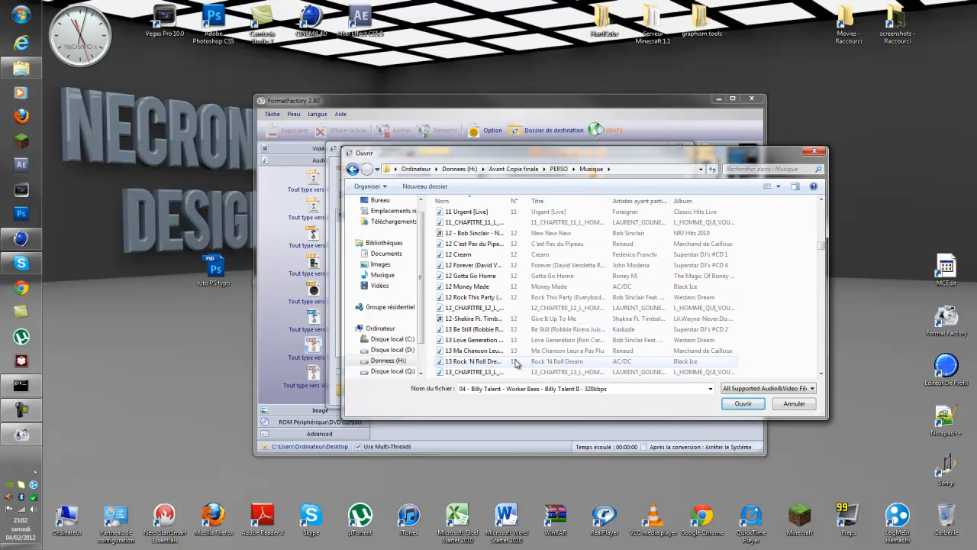
{"action": "scroll", "coordinate": [516, 363], "scroll_direction": "down", "scroll_amount": 8}
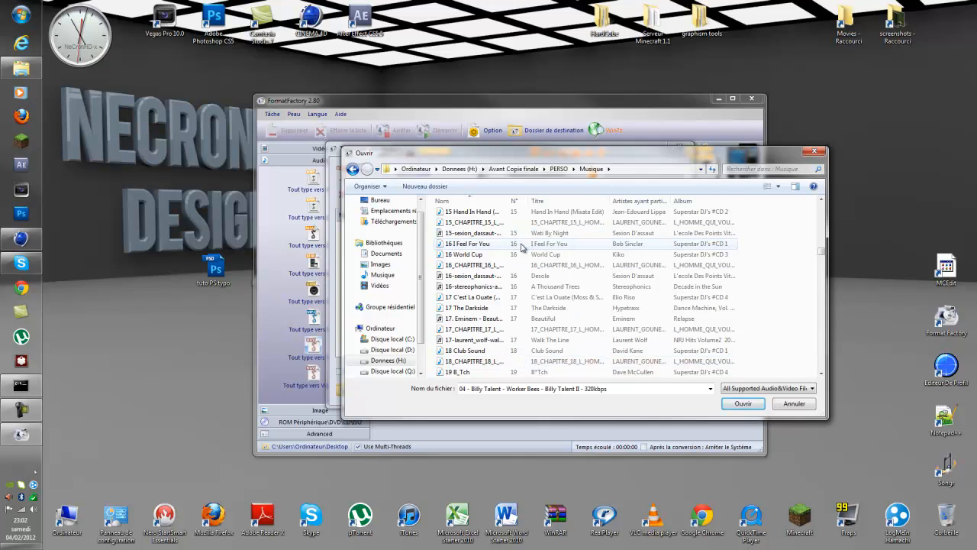
{"action": "scroll", "coordinate": [507, 306], "scroll_direction": "down", "scroll_amount": 4}
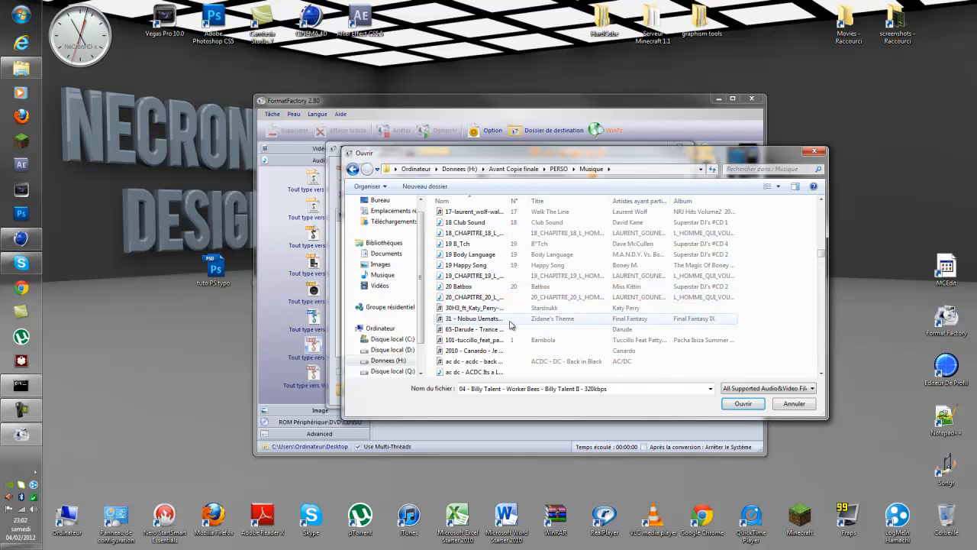
{"action": "type", "text": "dar"}
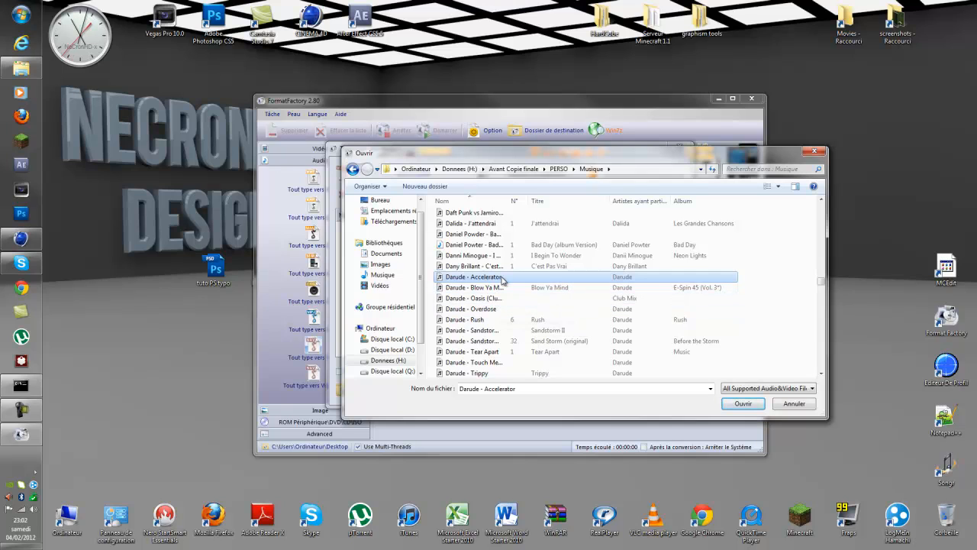
{"action": "left_click", "coordinate": [745, 404]}
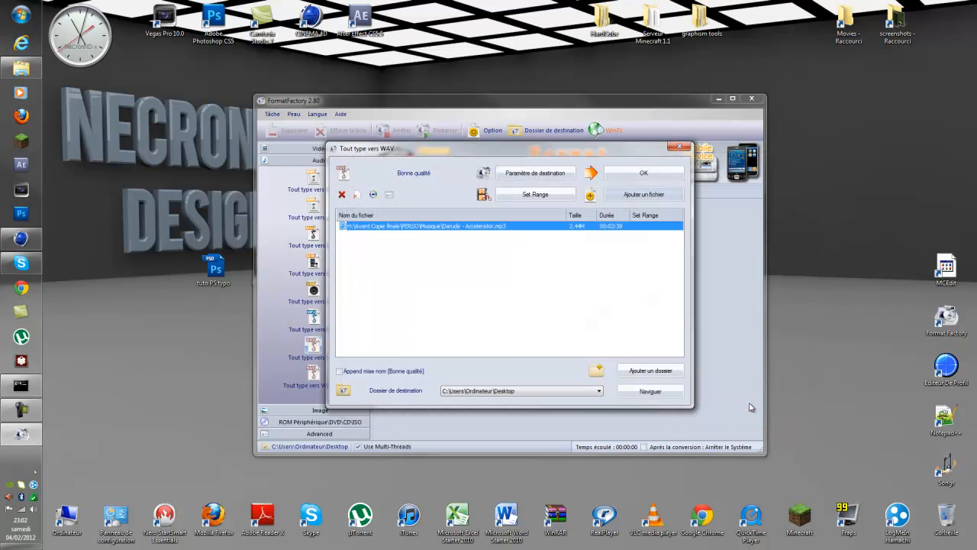
Confirm the conversion settings, run the conversion to WAV, and close Format Factory
{"action": "left_click", "coordinate": [644, 172]}
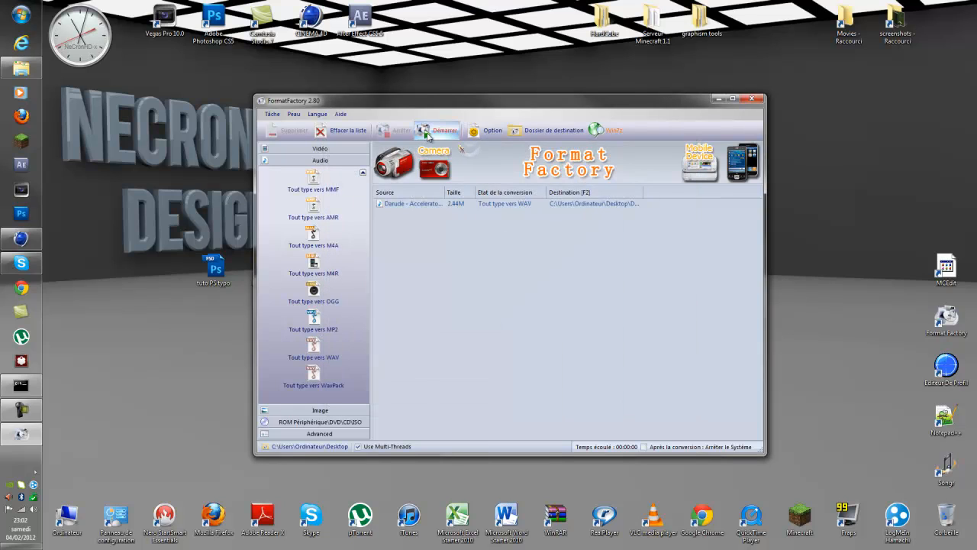
{"action": "left_click", "coordinate": [427, 135]}
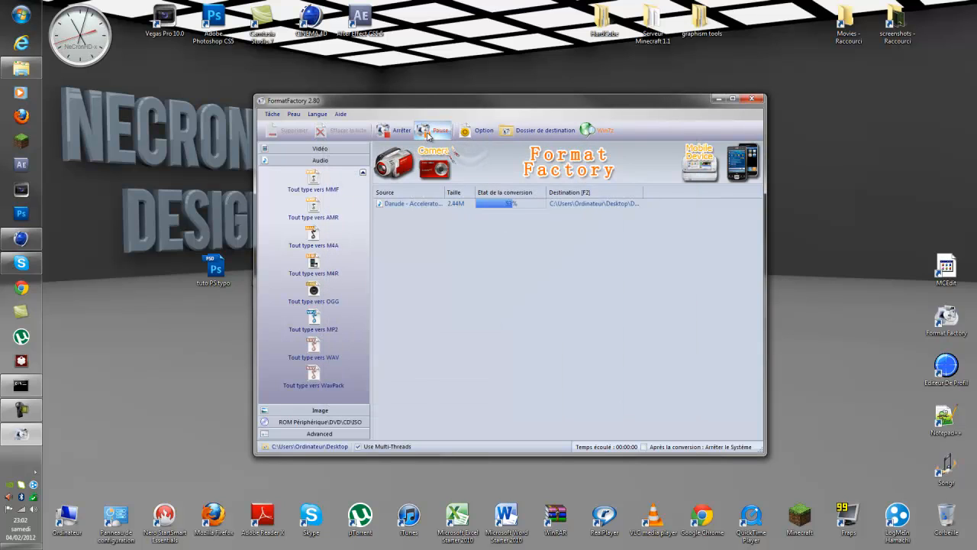
{"action": "left_click", "coordinate": [748, 100]}
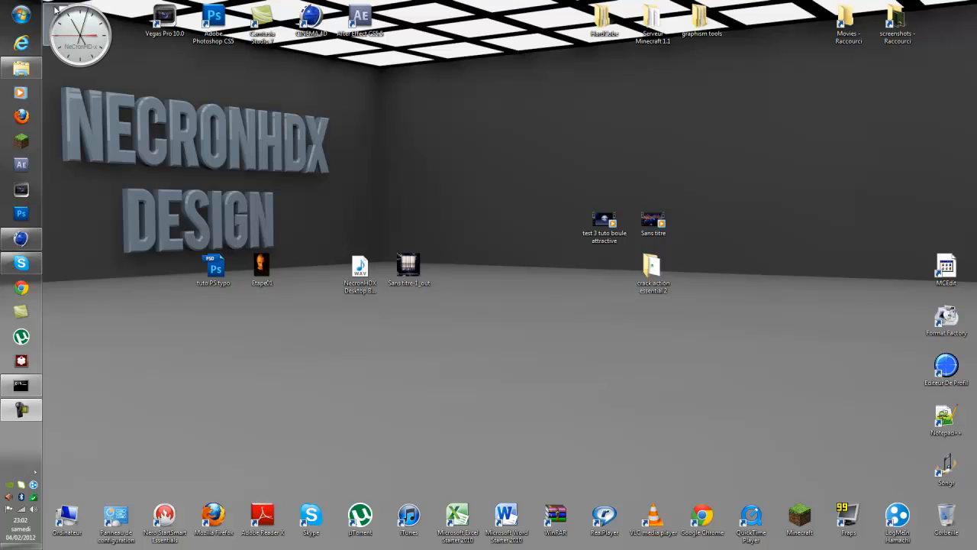
Permanently delete the old WAV file from the desktop and put the "Darude - Accelerator" WAV in its place
{"action": "left_click_drag", "start_coordinate": [363, 273], "coordinate": [948, 518]}
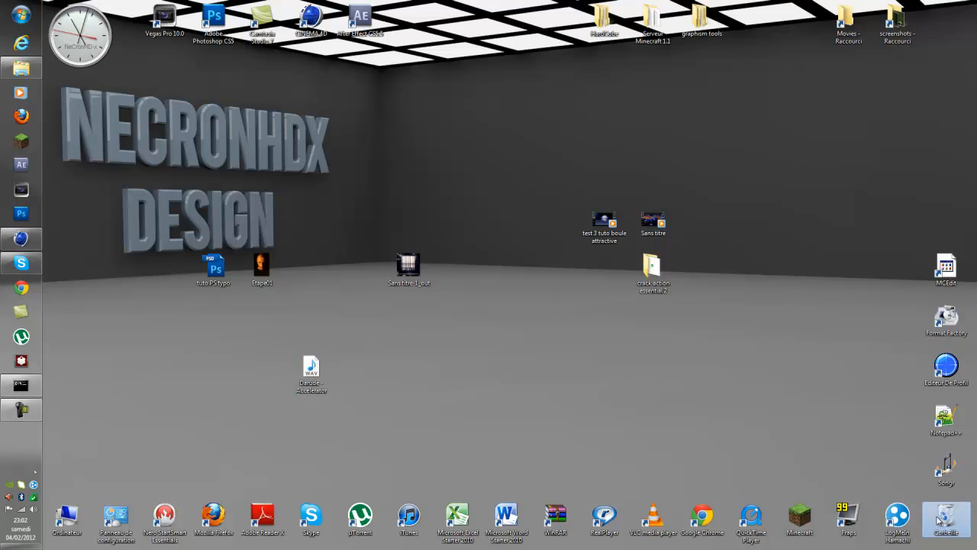
{"action": "right_click", "coordinate": [949, 517]}
{"action": "left_click", "coordinate": [920, 468]}
{"action": "left_click", "coordinate": [493, 322]}
{"action": "left_click_drag", "start_coordinate": [295, 380], "coordinate": [334, 320]}
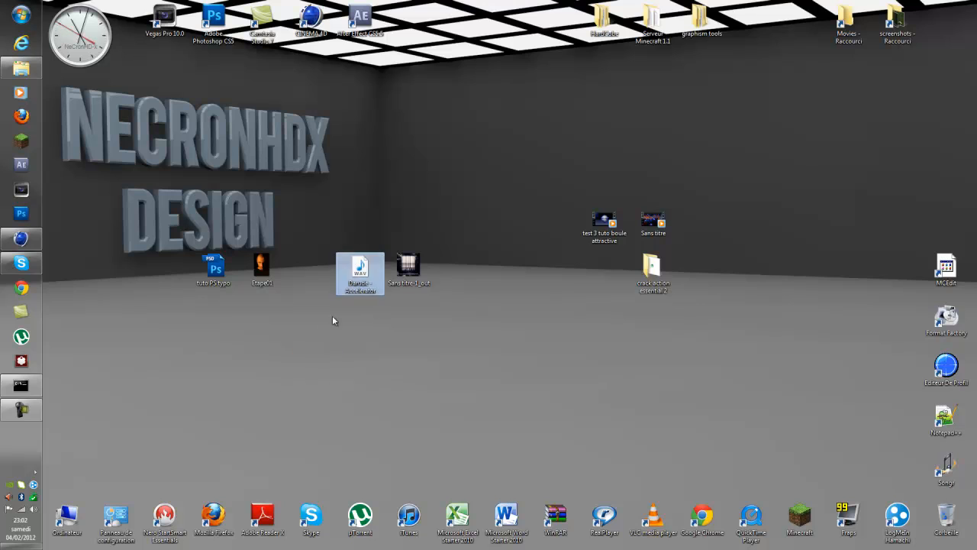
Switch to CINEMA 4D and add a cube to the scene
{"action": "left_click", "coordinate": [20, 239]}
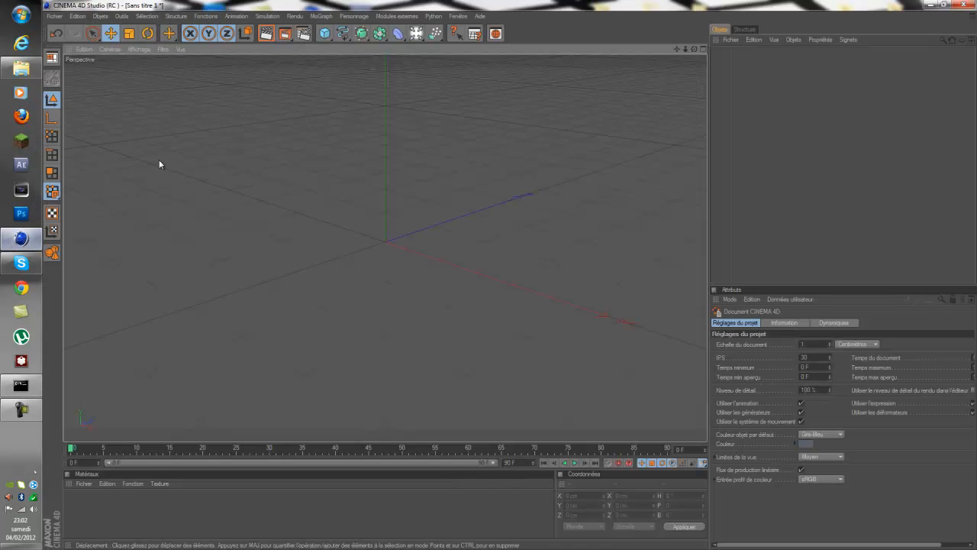
{"action": "left_click", "coordinate": [329, 36]}
{"action": "left_click", "coordinate": [332, 39]}
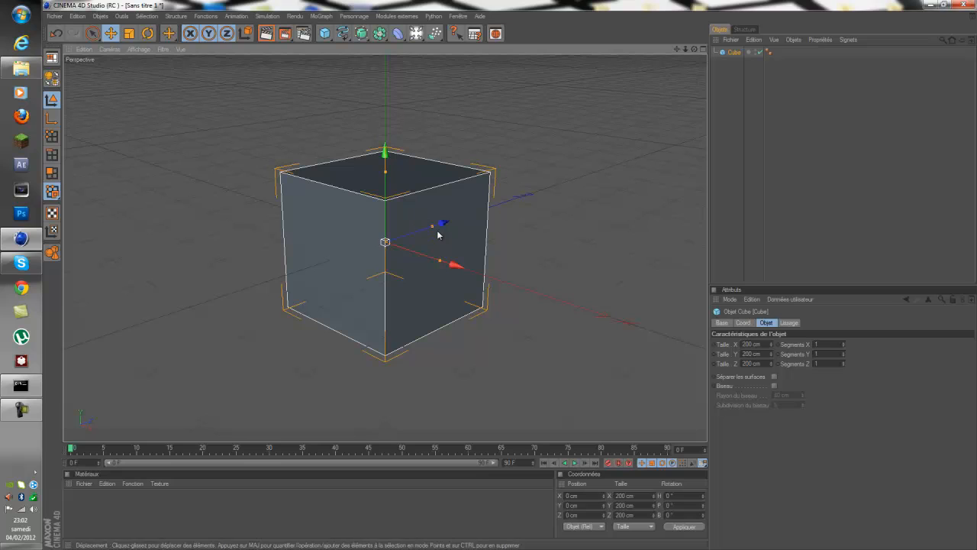
Narrow the cube into a bar with X and Z sizes of 65 cm
{"action": "left_click_drag", "start_coordinate": [433, 227], "coordinate": [400, 236]}
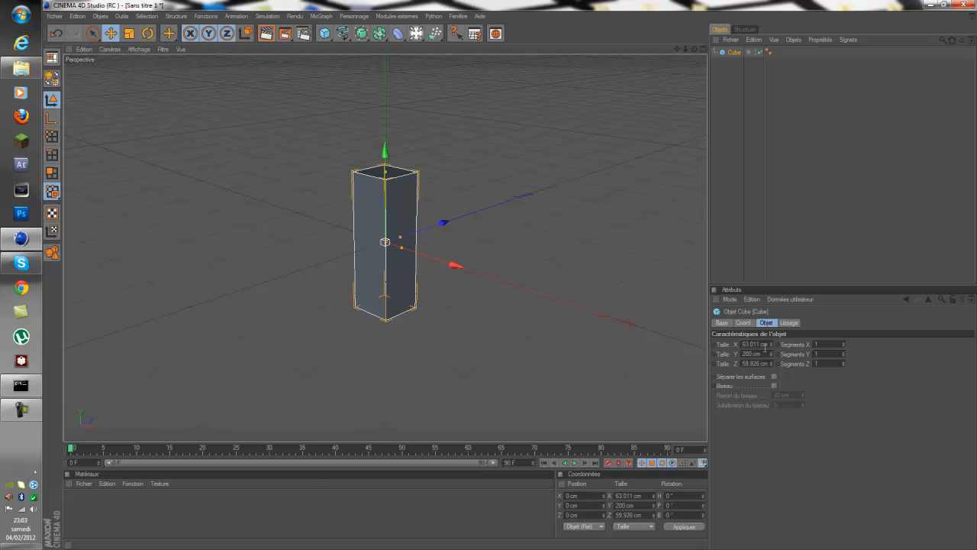
{"action": "left_click", "coordinate": [769, 342]}
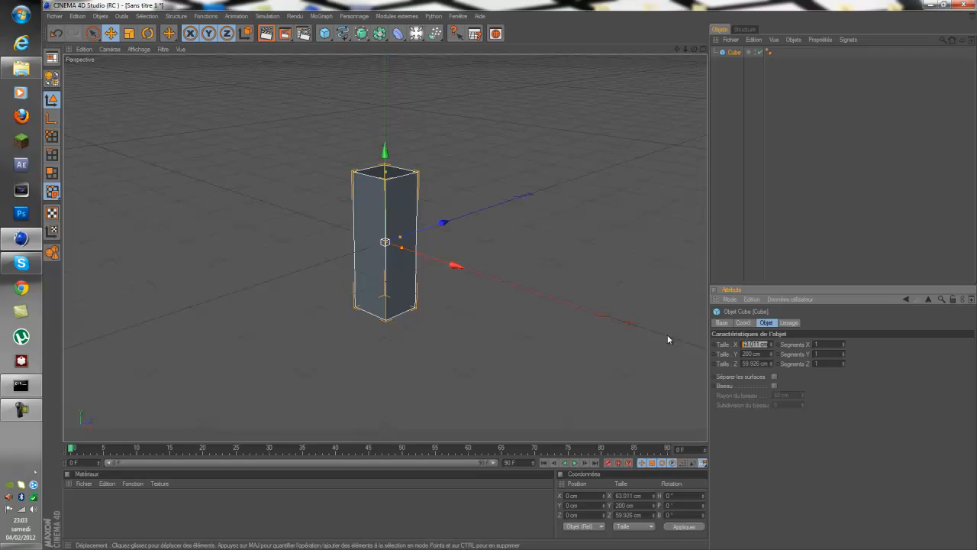
{"action": "type", "text": "65"}
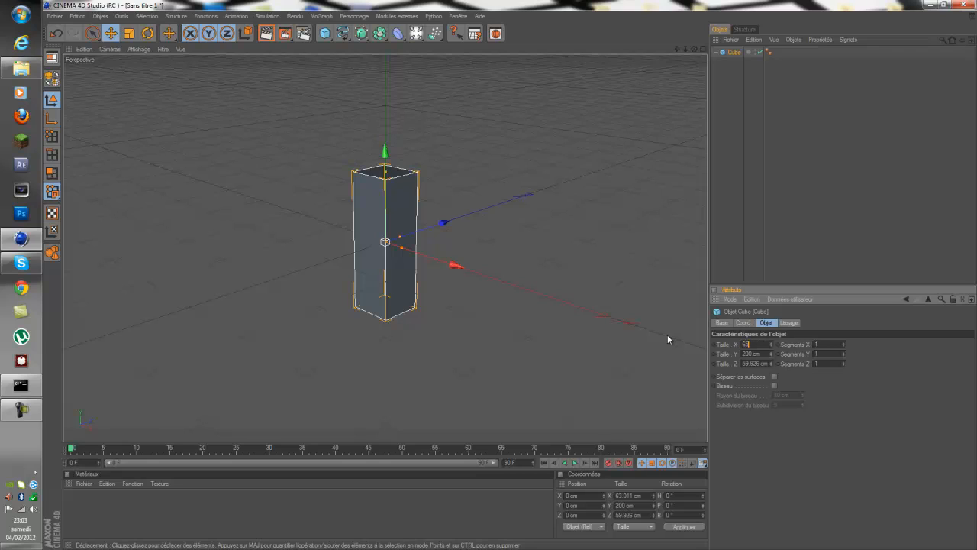
{"action": "left_click", "coordinate": [769, 363]}
{"action": "type", "text": "65"}
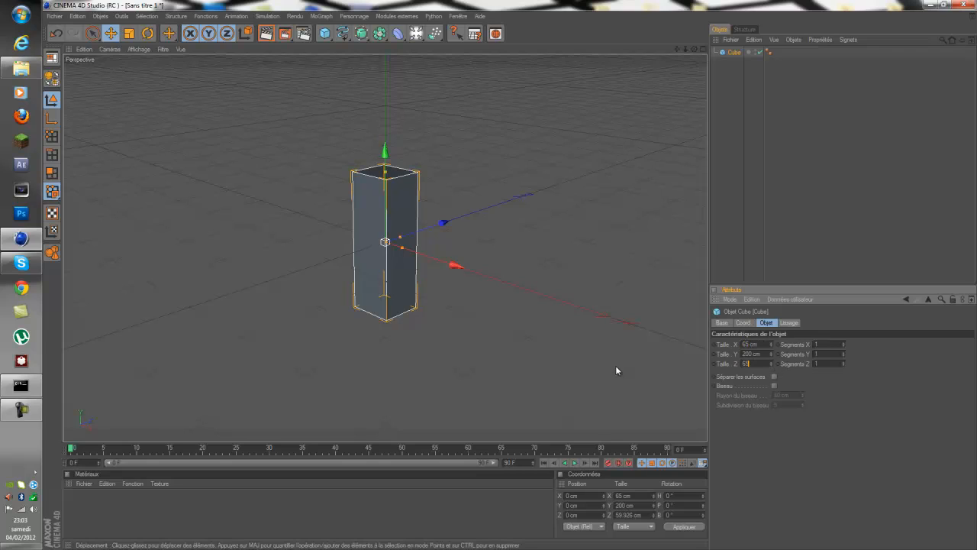
{"action": "key", "text": "Return"}
Reduce the cube's height to about 118 cm and bevel its edges with a 1 cm radius
{"action": "left_click_drag", "start_coordinate": [385, 173], "coordinate": [385, 202]}
{"action": "left_click_drag", "start_coordinate": [694, 49], "coordinate": [511, 274]}
{"action": "left_click", "coordinate": [773, 385]}
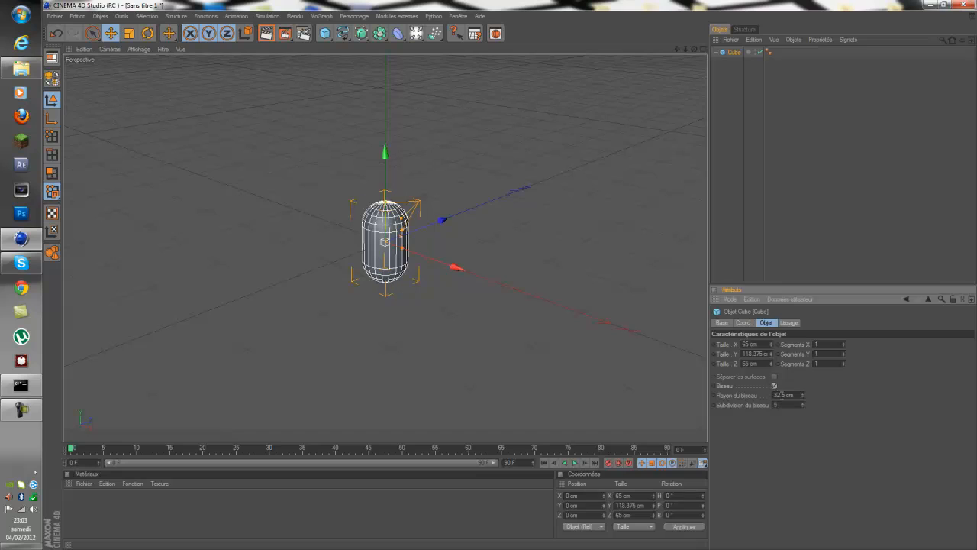
{"action": "left_click_drag", "start_coordinate": [803, 397], "coordinate": [803, 396]}
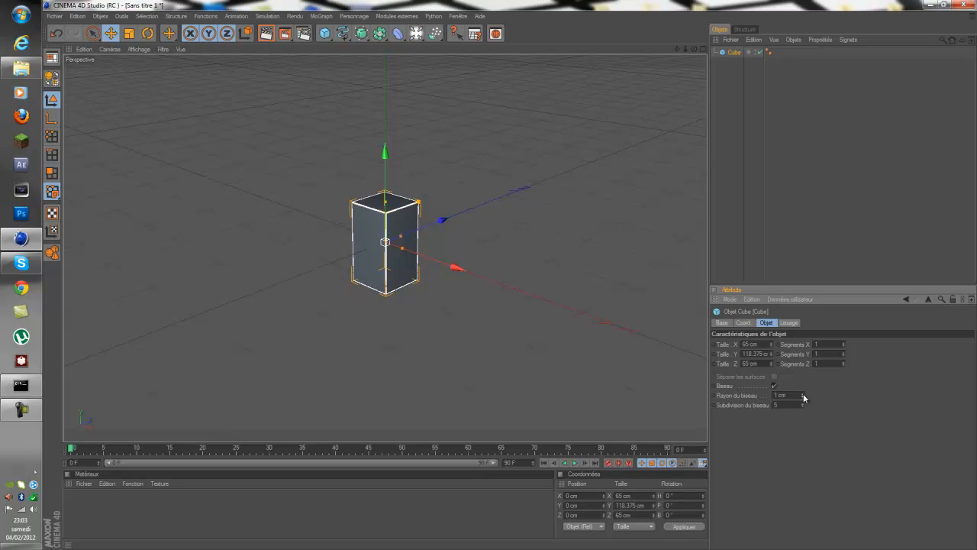
Set the cube's bevel radius to 1.5 cm and render the perspective view to check the edges
{"action": "left_click", "coordinate": [803, 393]}
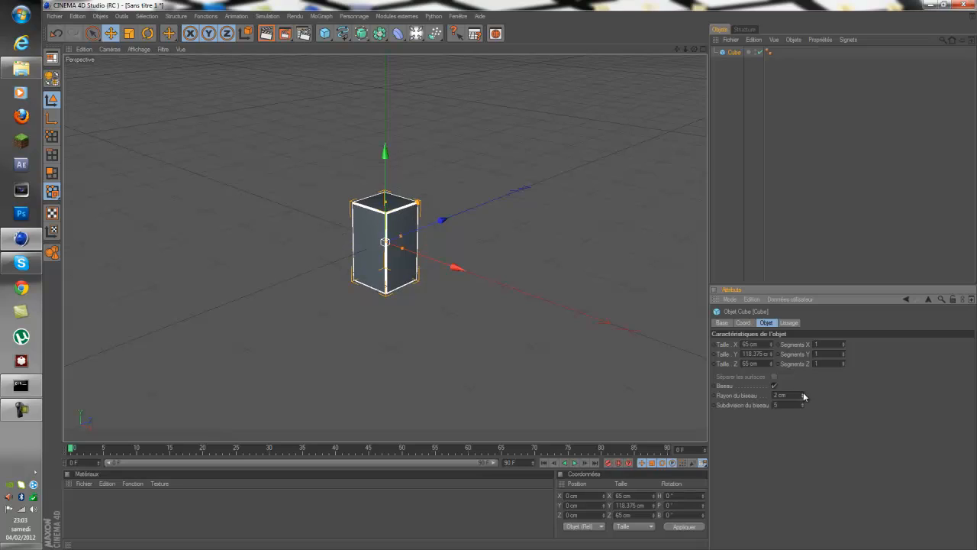
{"action": "left_click_drag", "start_coordinate": [793, 395], "coordinate": [676, 396]}
{"action": "key", "text": "Return"}
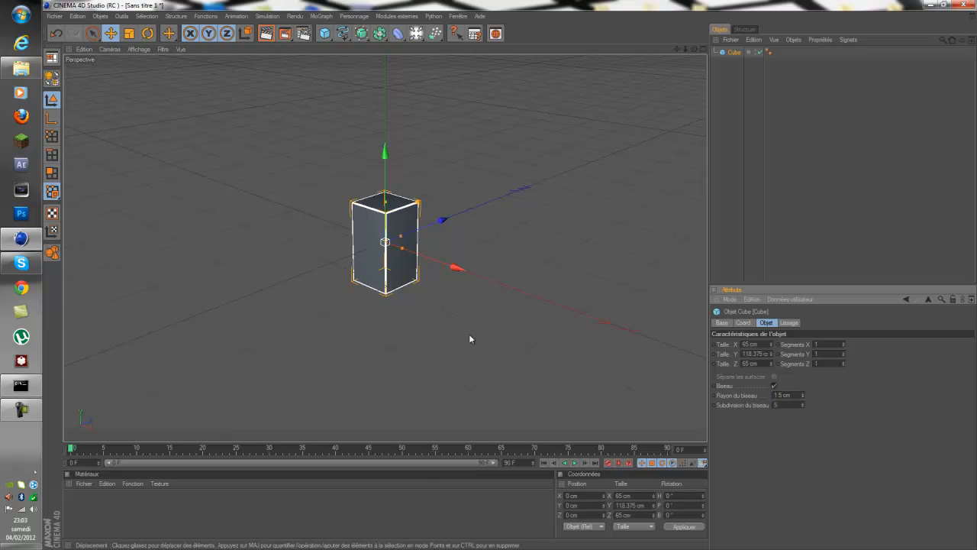
{"action": "left_click", "coordinate": [349, 96]}
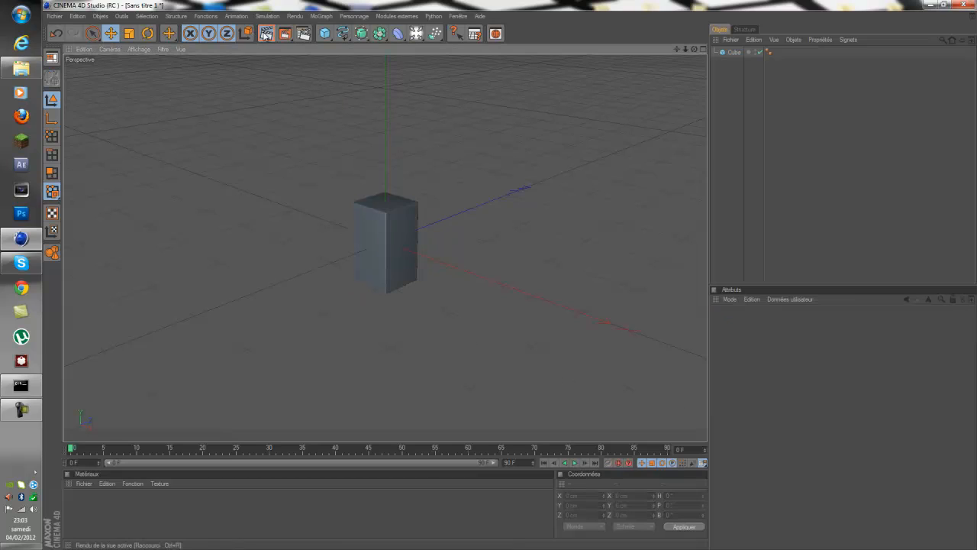
{"action": "left_click", "coordinate": [266, 33]}
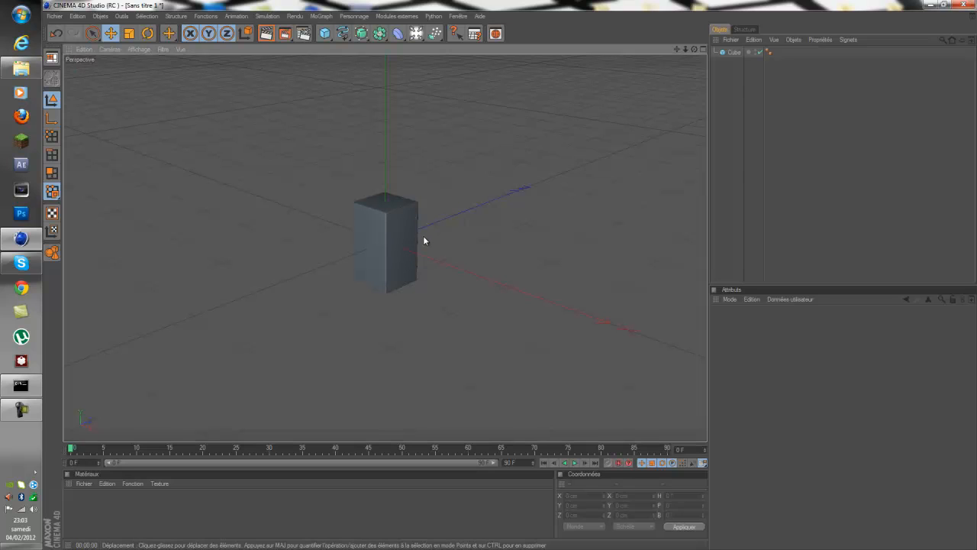
Add a MoGraph Cloner object and make the cube its child
{"action": "left_click", "coordinate": [388, 229]}
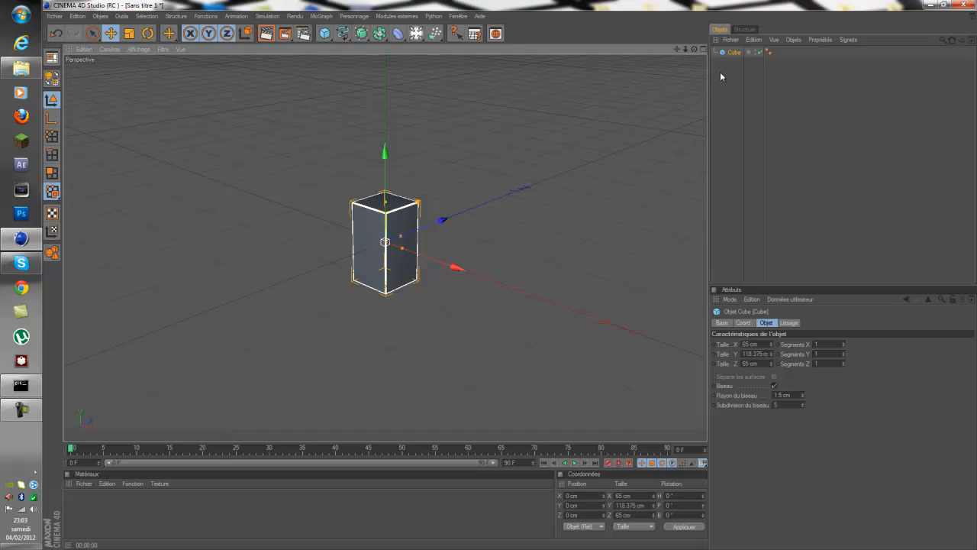
{"action": "left_click", "coordinate": [319, 16]}
{"action": "left_click", "coordinate": [333, 90]}
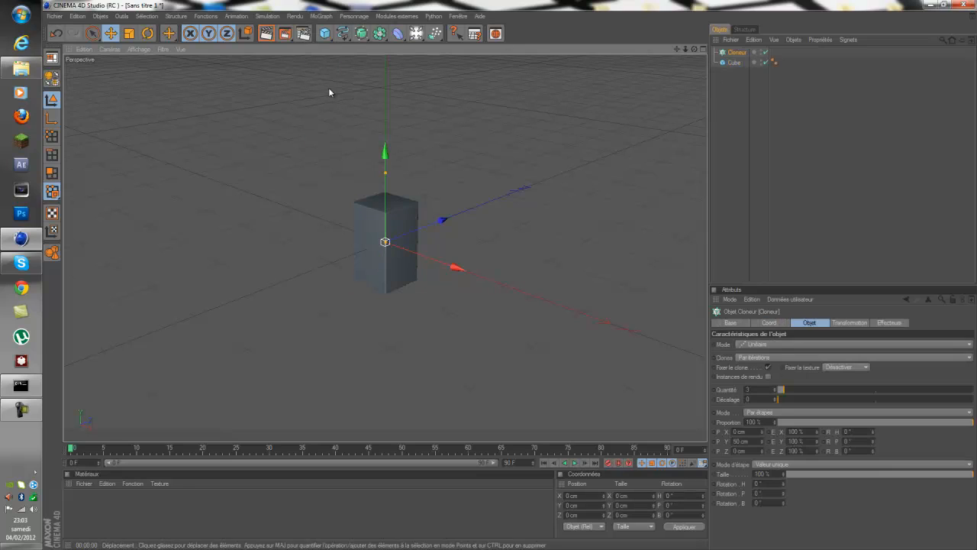
{"action": "left_click_drag", "start_coordinate": [731, 64], "coordinate": [737, 55]}
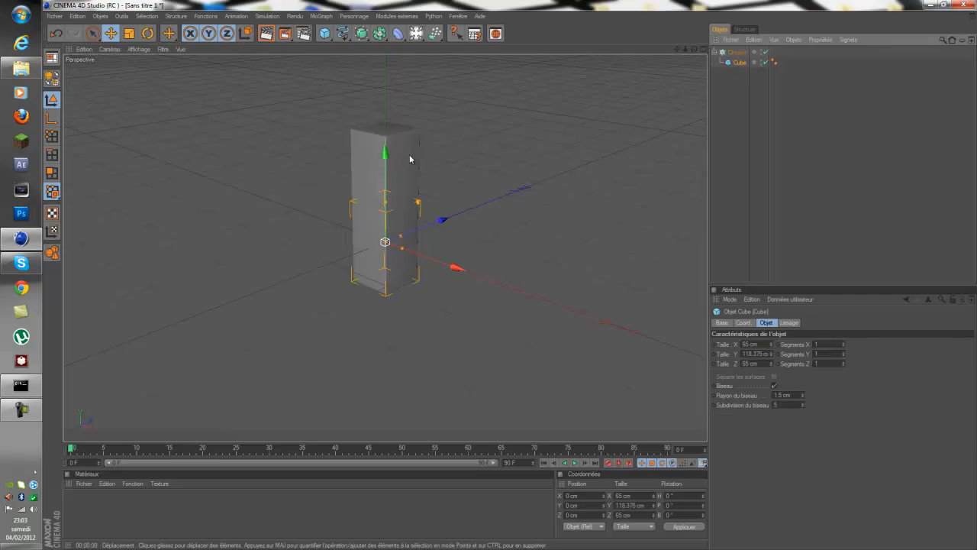
Switch the Cloner to Radial mode and lay its clones out in the XZ plane
{"action": "left_click", "coordinate": [359, 181]}
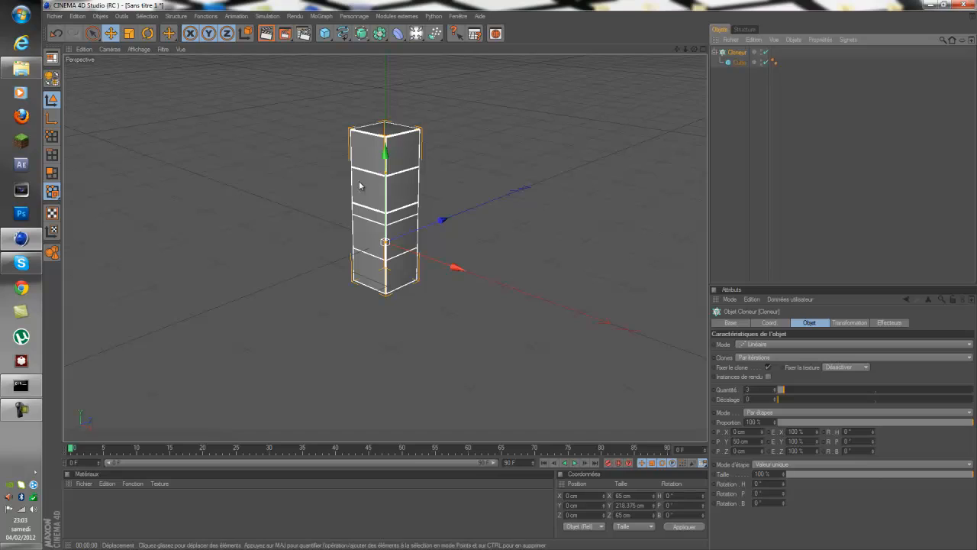
{"action": "left_click", "coordinate": [810, 323]}
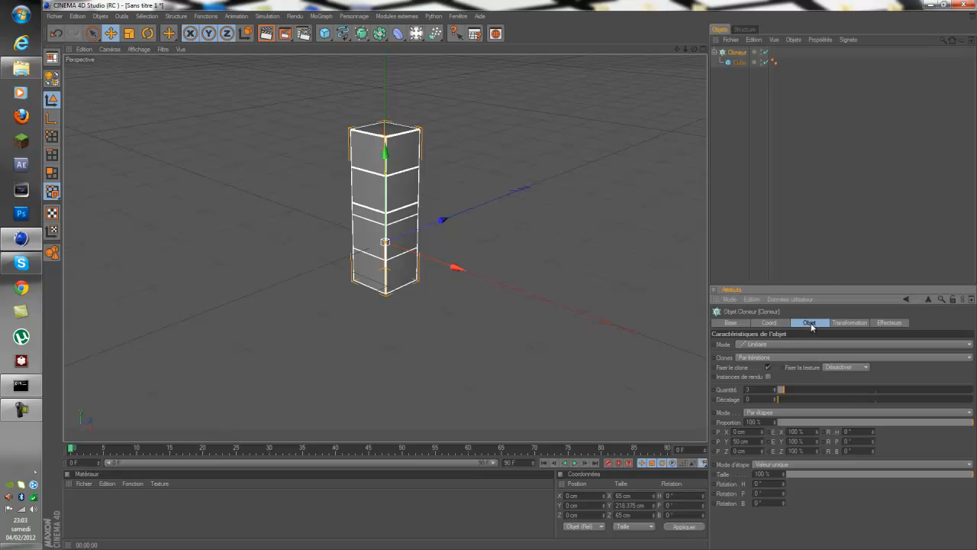
{"action": "left_click", "coordinate": [754, 345]}
{"action": "left_click", "coordinate": [759, 364]}
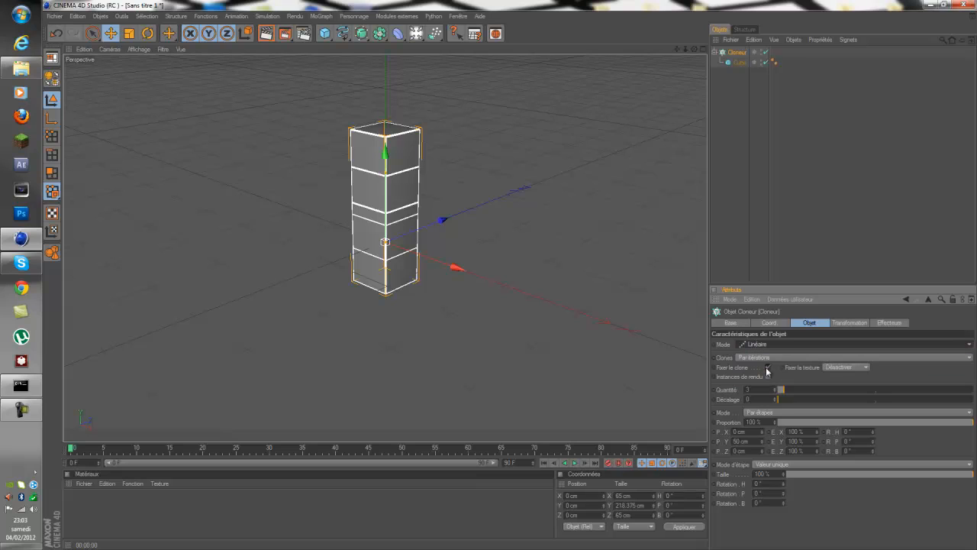
{"action": "left_click", "coordinate": [768, 347]}
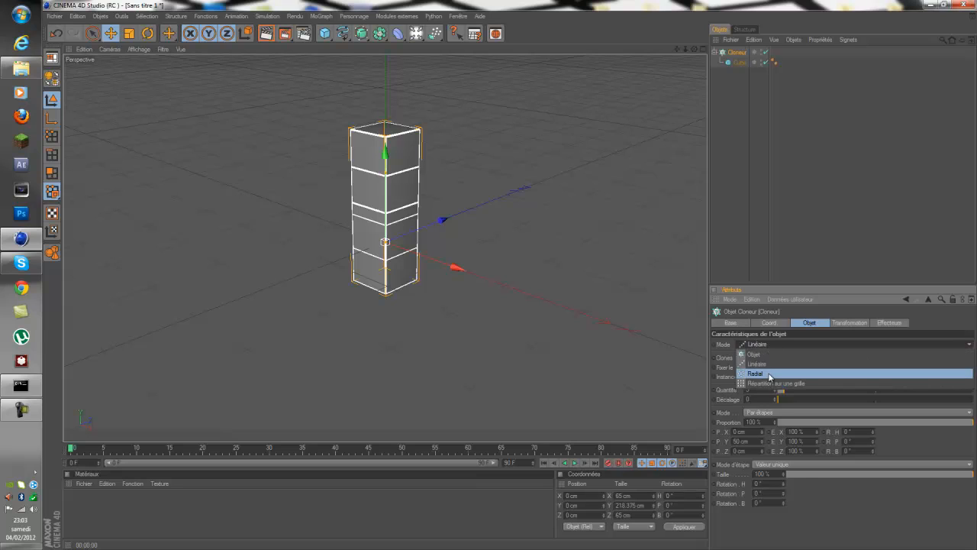
{"action": "left_click", "coordinate": [768, 374]}
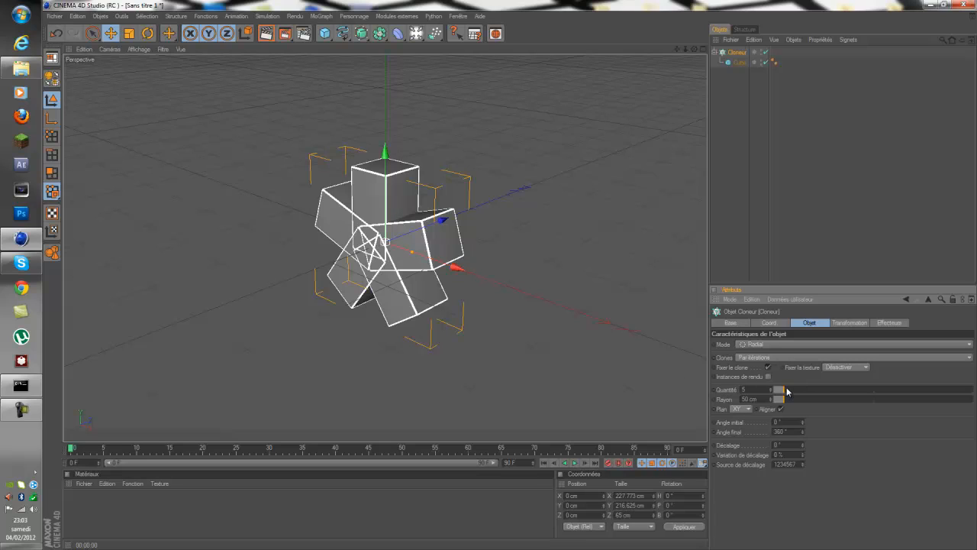
{"action": "left_click", "coordinate": [741, 409]}
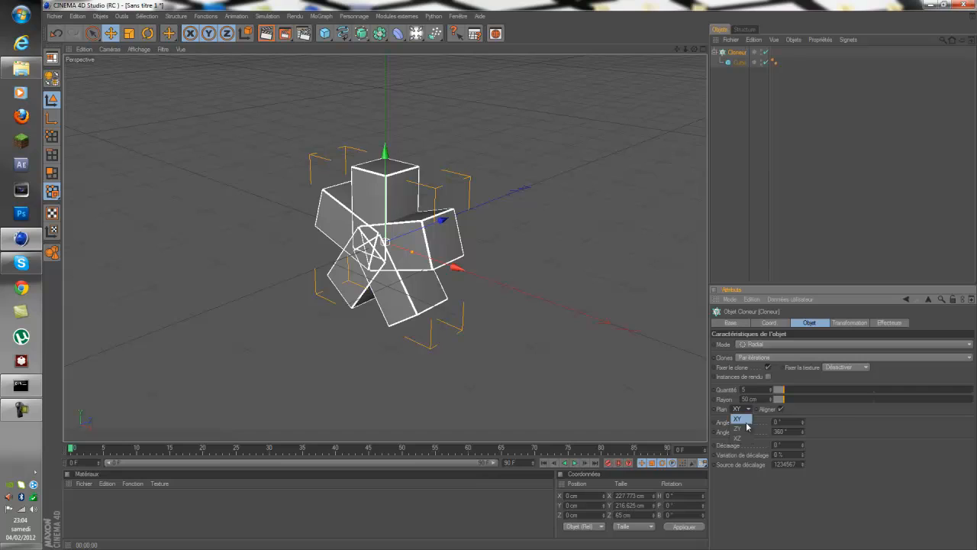
{"action": "left_click", "coordinate": [741, 438]}
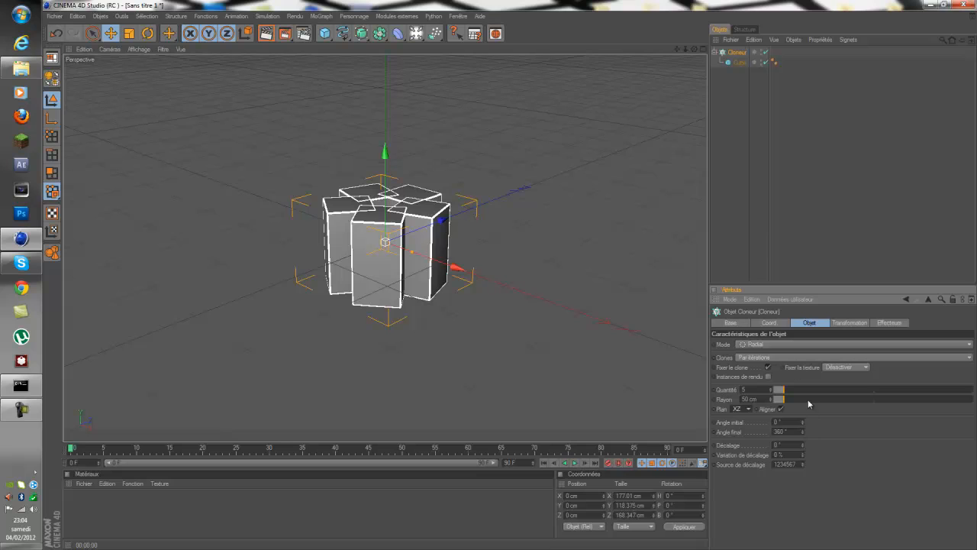
Set the radial Cloner's radius to 700 cm and its clone quantity to 30
{"action": "left_click_drag", "start_coordinate": [786, 403], "coordinate": [892, 401]}
{"action": "scroll", "coordinate": [587, 222], "scroll_direction": "down", "scroll_amount": 10}
{"action": "left_click_drag", "start_coordinate": [765, 399], "coordinate": [629, 399]}
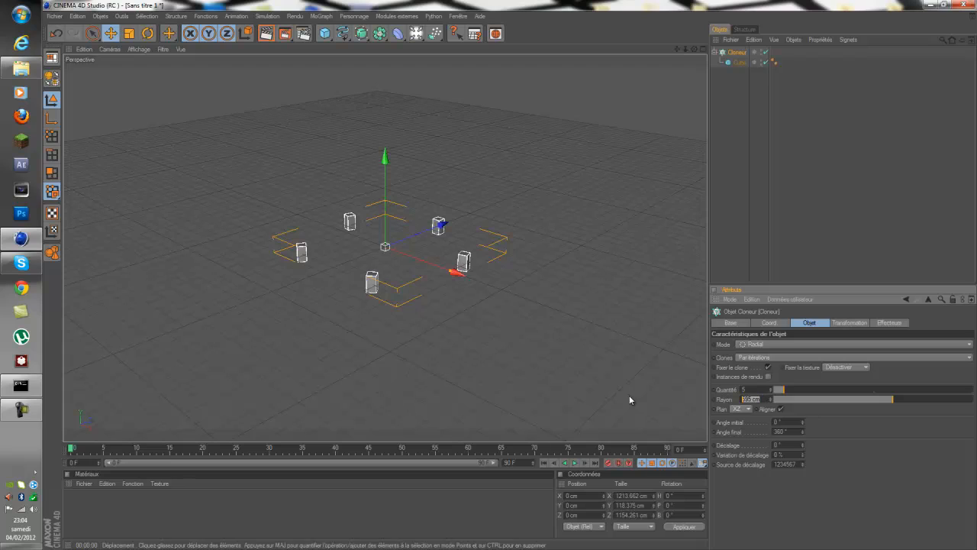
{"action": "type", "text": "700"}
{"action": "key", "text": "Return"}
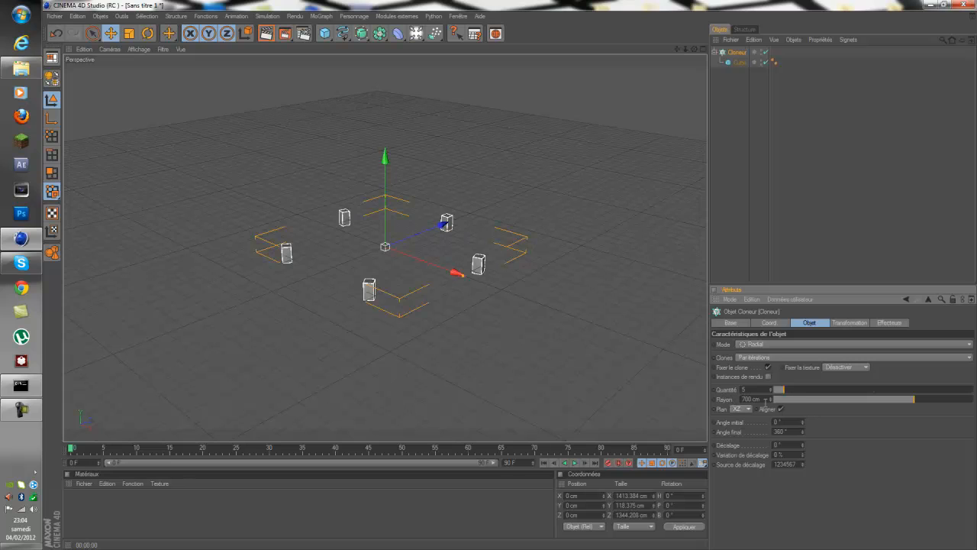
{"action": "mouse_move", "coordinate": [786, 392]}
{"action": "left_mouse_down"}
{"action": "mouse_move", "coordinate": [893, 392]}
{"action": "mouse_move", "coordinate": [775, 390]}
{"action": "mouse_move", "coordinate": [832, 391]}
{"action": "left_mouse_up"}
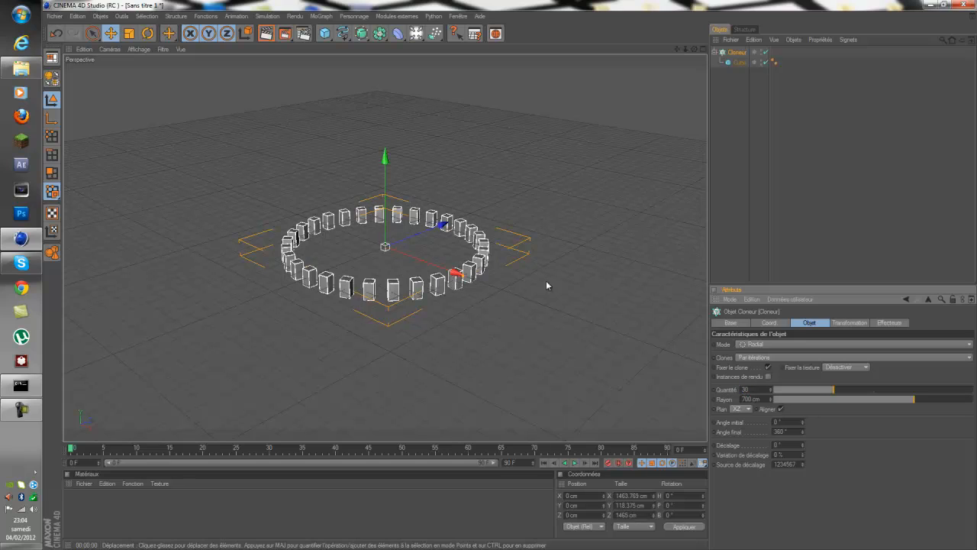
Add a floor (Sol) to the scene and raise it along Y to about 50.5 cm
{"action": "left_click", "coordinate": [416, 34]}
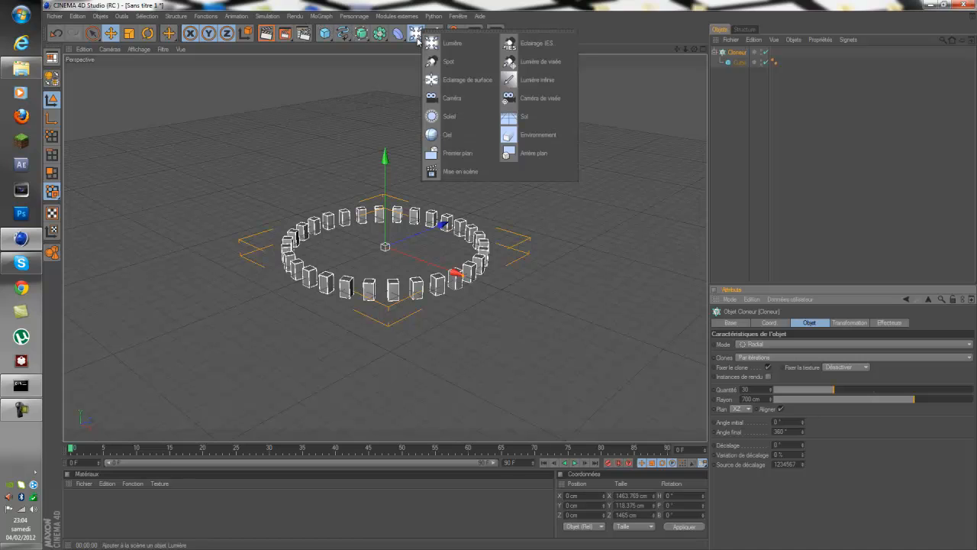
{"action": "left_click", "coordinate": [541, 120]}
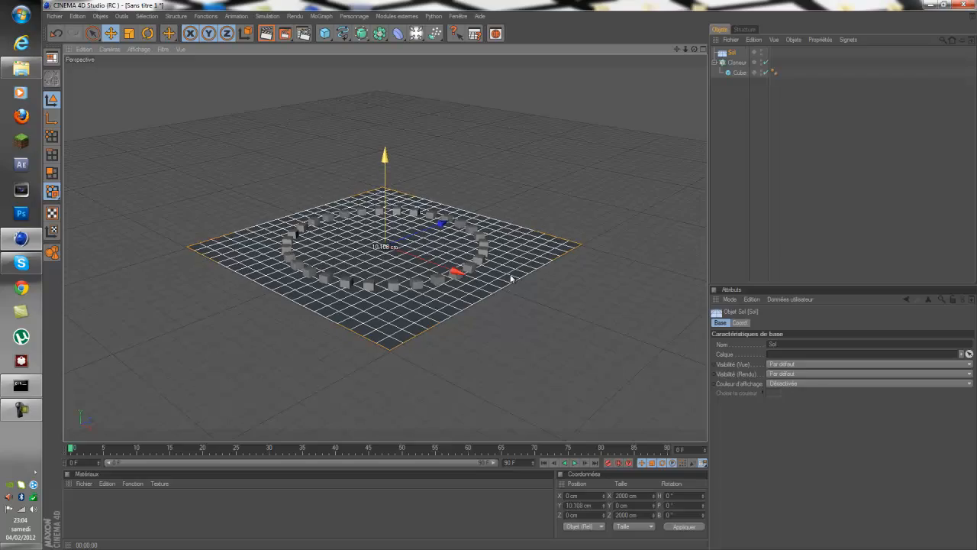
{"action": "left_click_drag", "start_coordinate": [511, 278], "coordinate": [512, 278]}
{"action": "scroll", "coordinate": [423, 364], "scroll_direction": "up", "scroll_amount": 5}
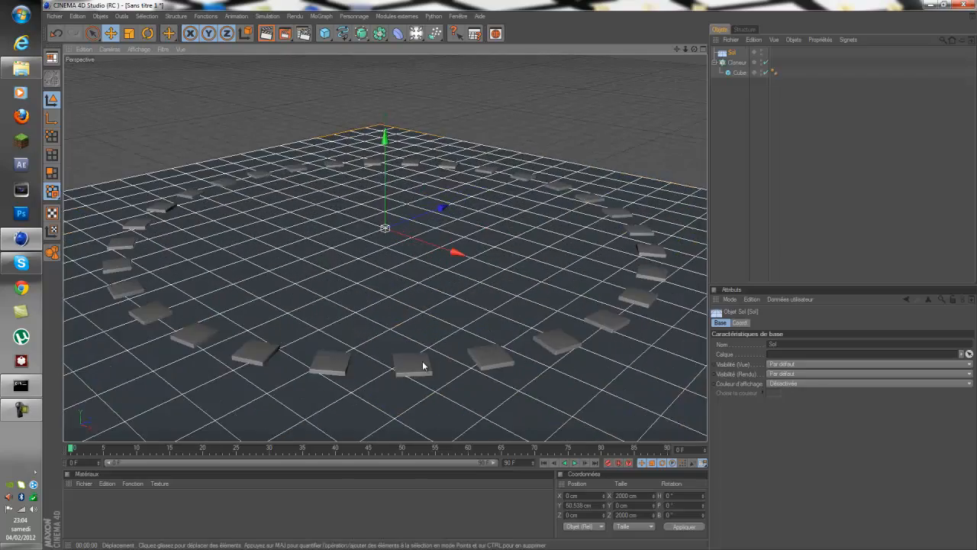
{"action": "scroll", "coordinate": [423, 364], "scroll_direction": "up", "scroll_amount": 3}
{"action": "scroll", "coordinate": [512, 277], "scroll_direction": "up", "scroll_amount": 5}
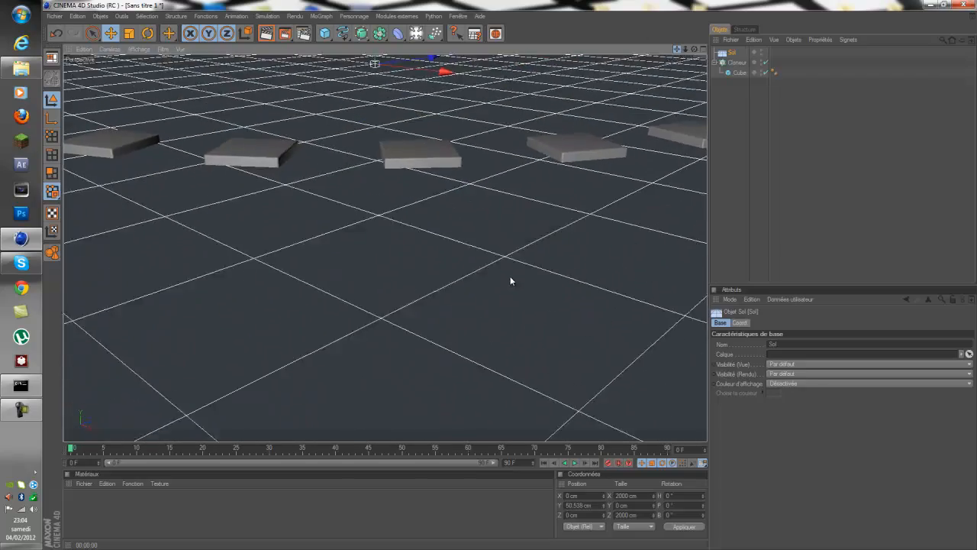
Raise the floor further to about 57 cm, just below the bar tops, and render the view
{"action": "mouse_move", "coordinate": [510, 277]}
{"action": "left_mouse_down"}
{"action": "mouse_move", "coordinate": [513, 306]}
{"action": "mouse_move", "coordinate": [510, 274]}
{"action": "left_mouse_up"}
{"action": "left_click_drag", "start_coordinate": [686, 50], "coordinate": [498, 275]}
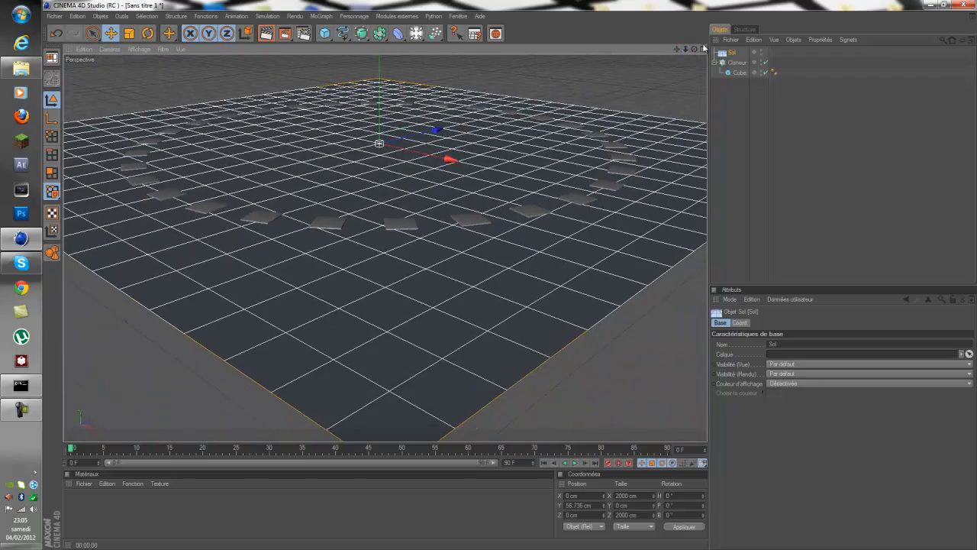
{"action": "left_click_drag", "start_coordinate": [678, 50], "coordinate": [511, 277]}
{"action": "scroll", "coordinate": [586, 156], "scroll_direction": "down", "scroll_amount": 4}
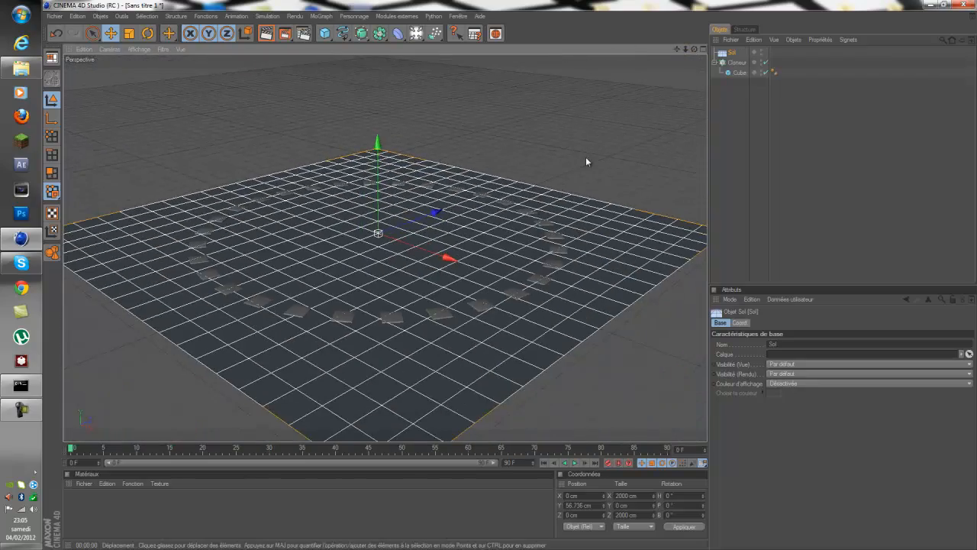
{"action": "left_click", "coordinate": [269, 36]}
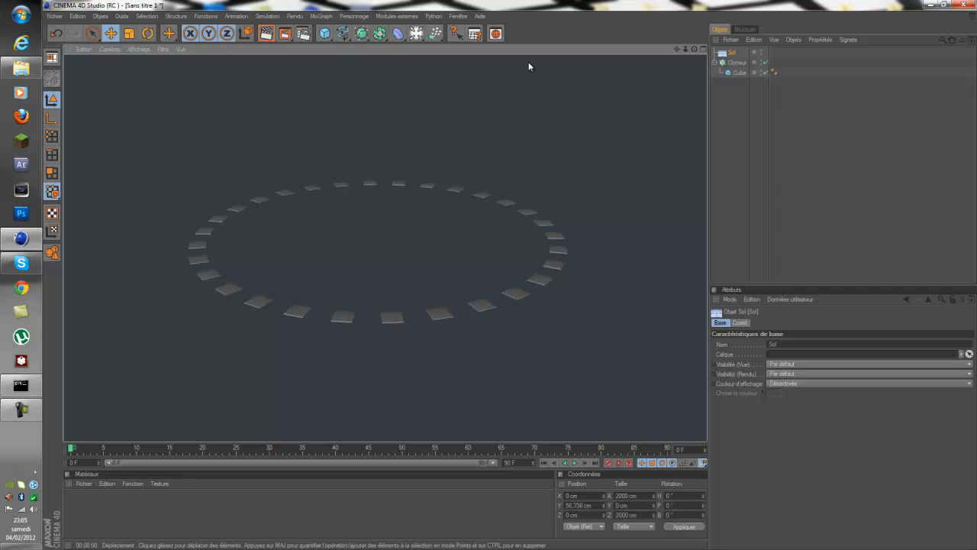
{"action": "left_click", "coordinate": [744, 108]}
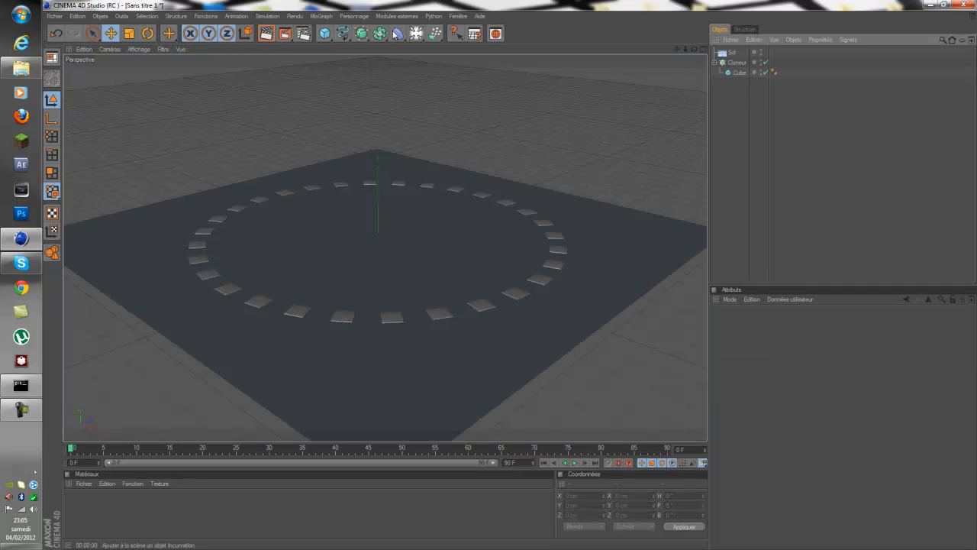
Add a MoGraph Audio effector with its application mode set to Par étapes, keeping the Crête sampling mode
{"action": "left_click", "coordinate": [321, 16]}
{"action": "mouse_move", "coordinate": [323, 36]}
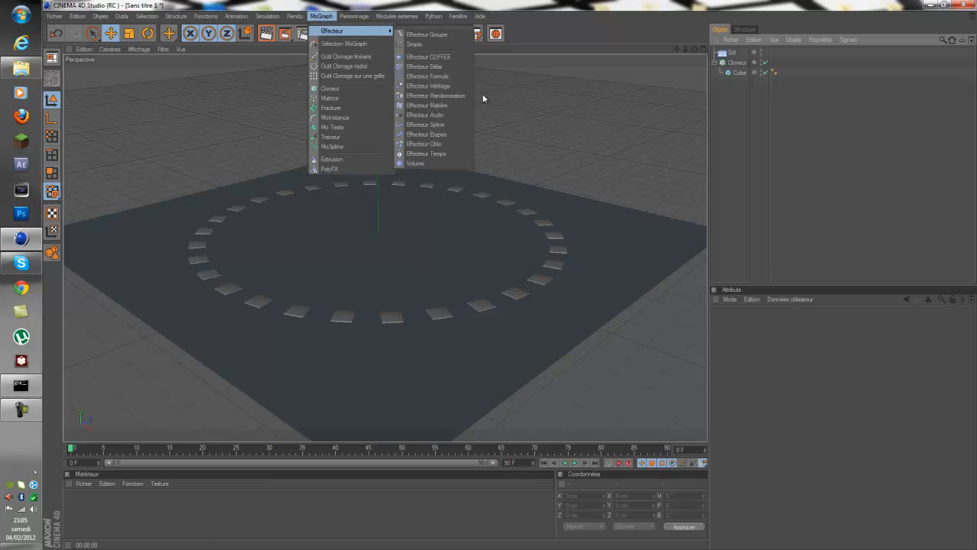
{"action": "left_click", "coordinate": [410, 116]}
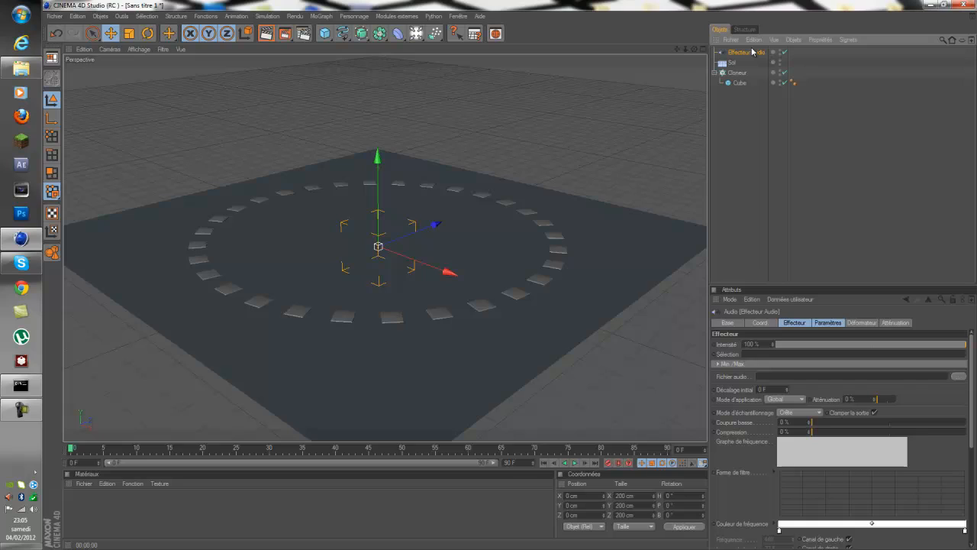
{"action": "left_click", "coordinate": [791, 324]}
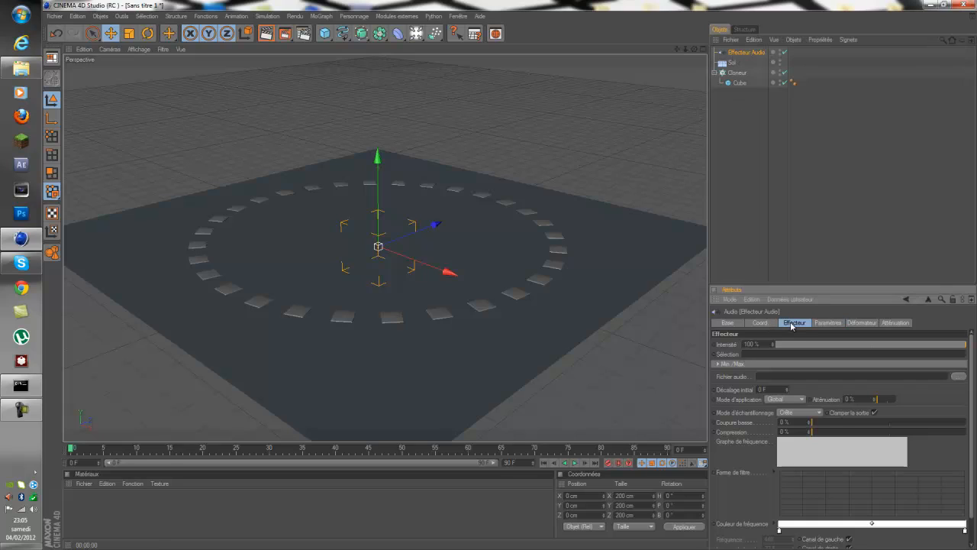
{"action": "left_click", "coordinate": [803, 399]}
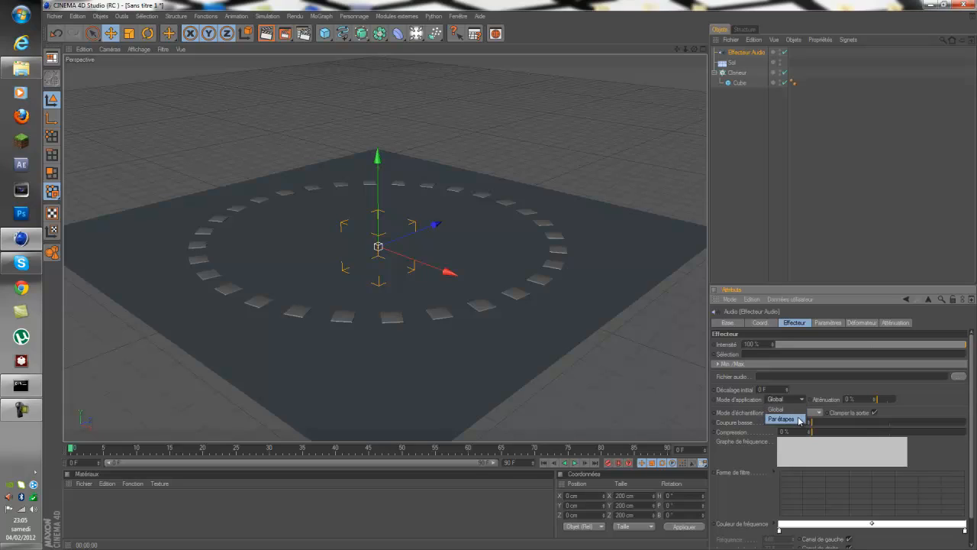
{"action": "left_click", "coordinate": [799, 419]}
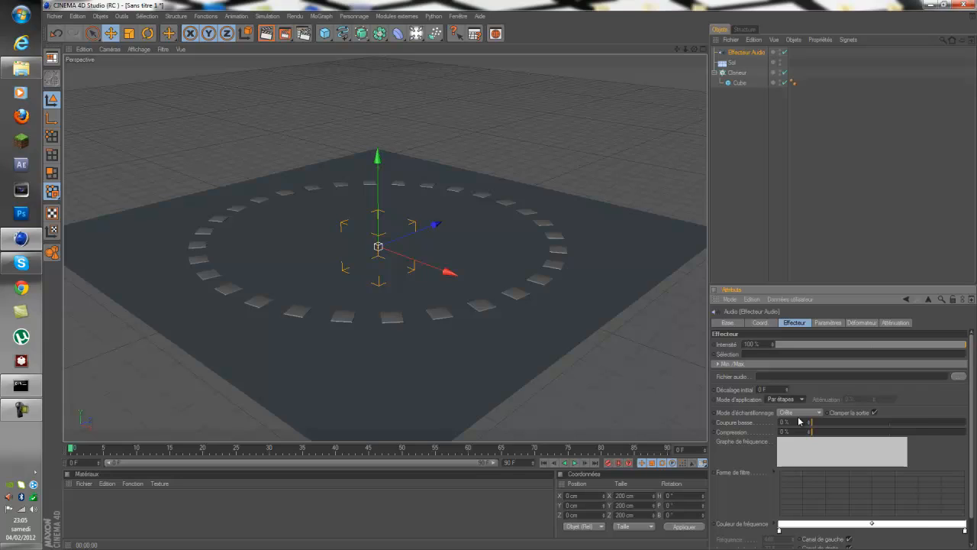
{"action": "left_click", "coordinate": [799, 413]}
{"action": "left_click", "coordinate": [794, 409]}
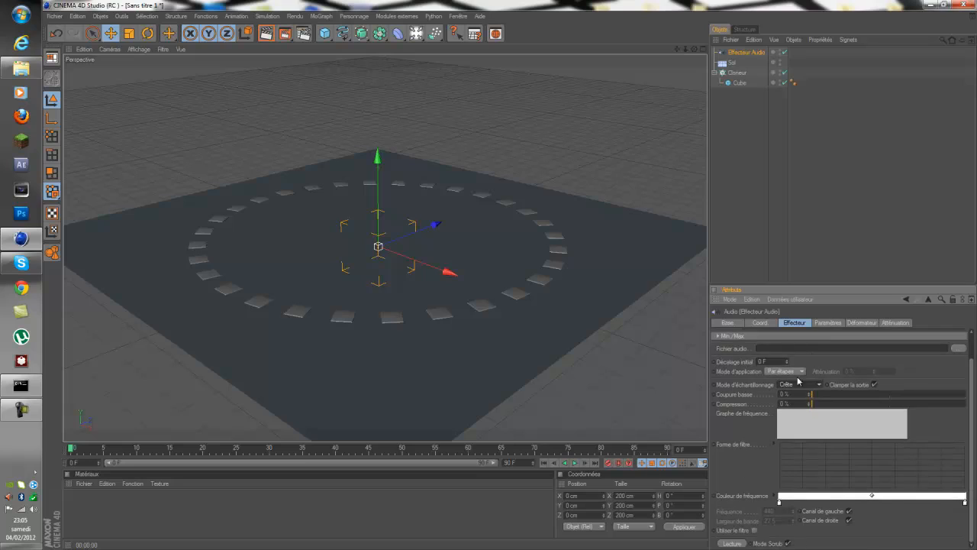
Enable scale transformation on the Audio effector and set its Y scale to 5
{"action": "left_click", "coordinate": [829, 323]}
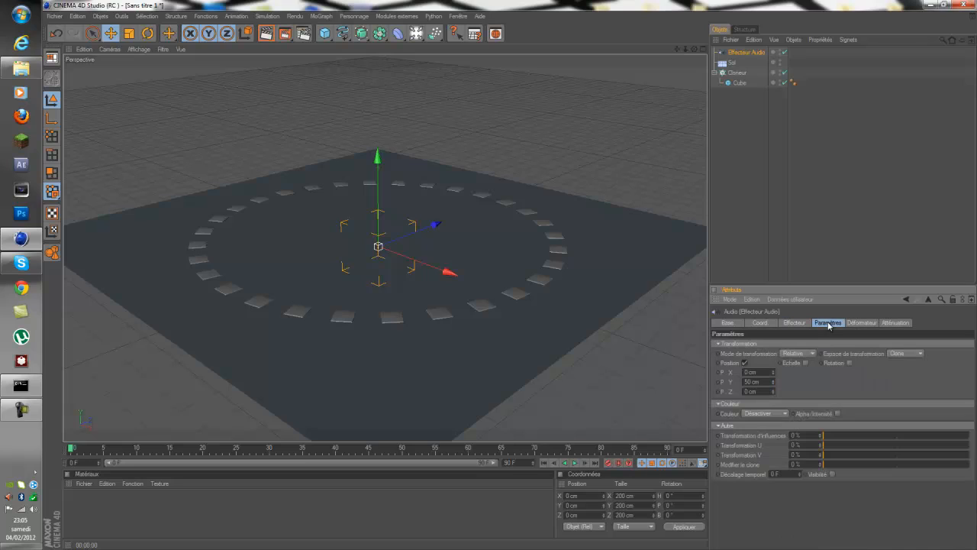
{"action": "left_click", "coordinate": [805, 363]}
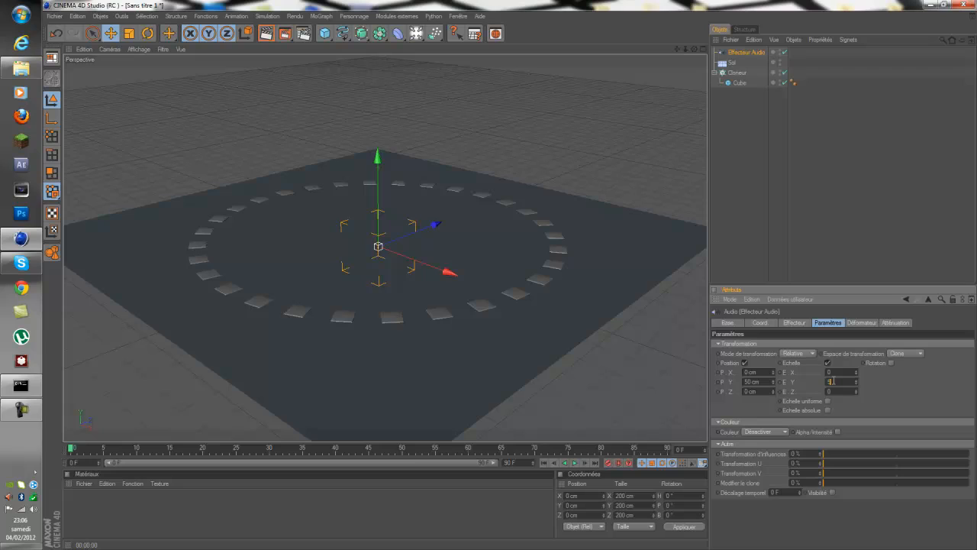
{"action": "left_click", "coordinate": [844, 204]}
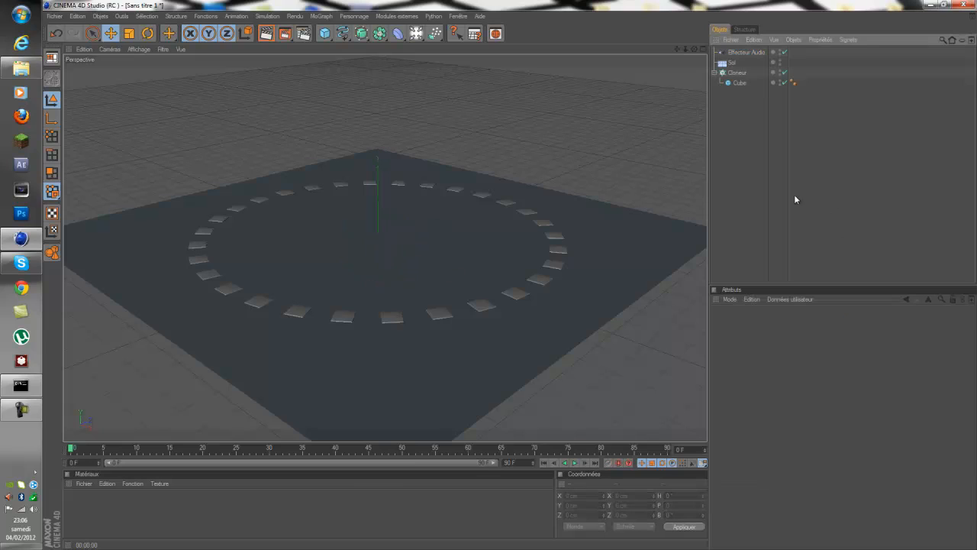
{"action": "left_click", "coordinate": [742, 53]}
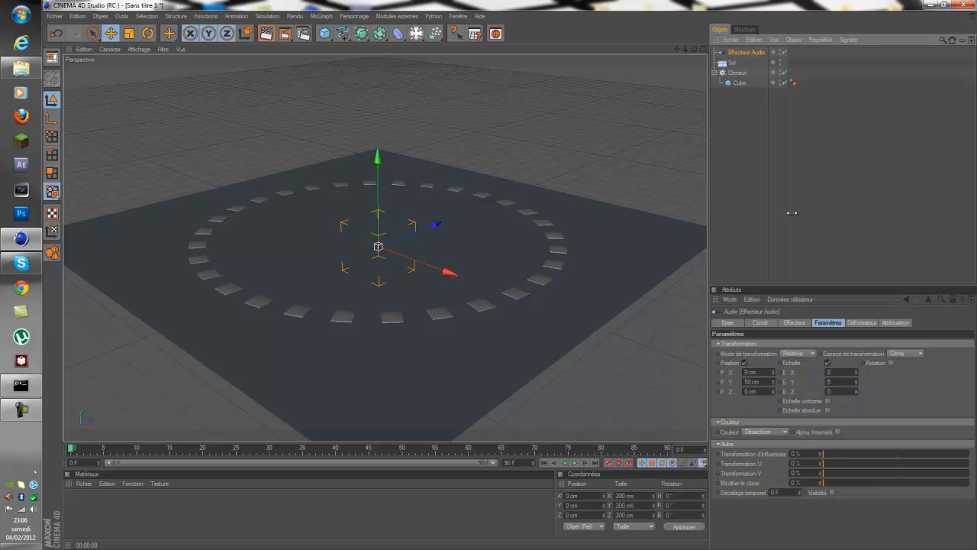
Load the Darude - Accelerator WAV file from the desktop as the Audio effector's sound file
{"action": "left_click", "coordinate": [736, 73]}
{"action": "left_click", "coordinate": [747, 53]}
{"action": "left_click", "coordinate": [795, 322]}
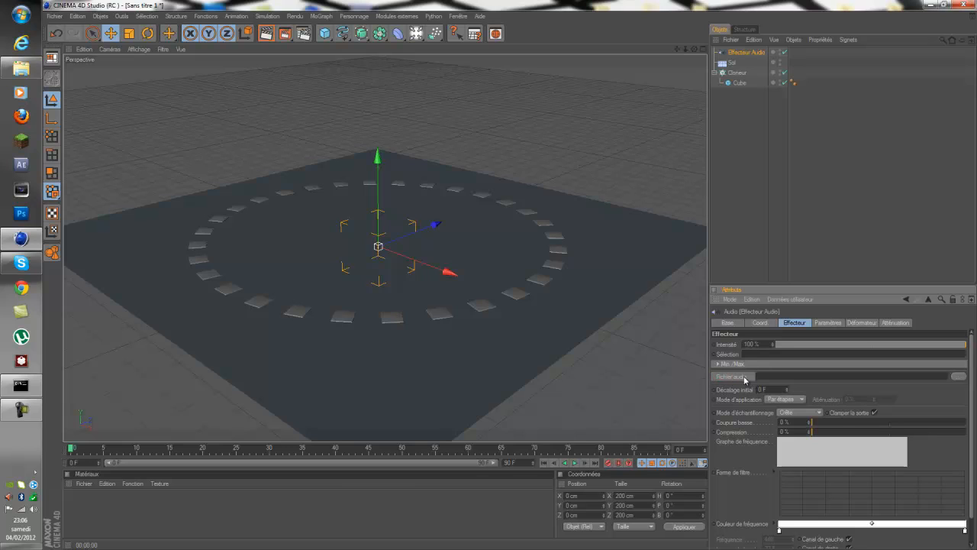
{"action": "left_click", "coordinate": [958, 377]}
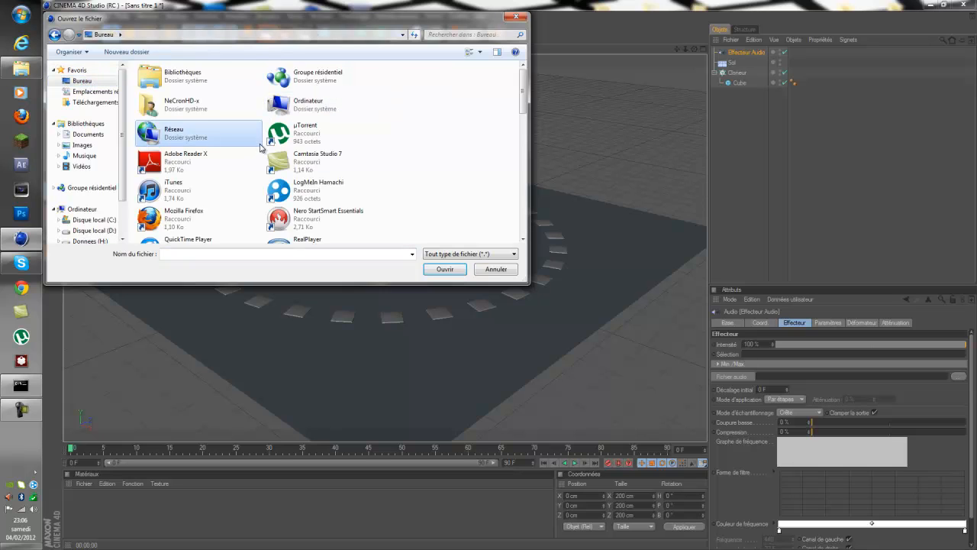
{"action": "scroll", "coordinate": [309, 164], "scroll_direction": "down", "scroll_amount": 6}
{"action": "scroll", "coordinate": [313, 168], "scroll_direction": "up", "scroll_amount": 5}
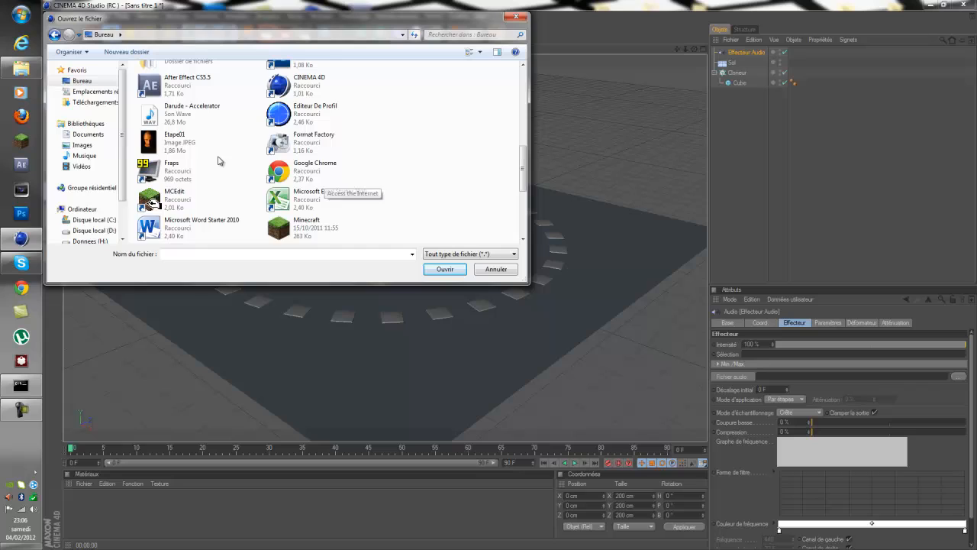
{"action": "left_click", "coordinate": [191, 120]}
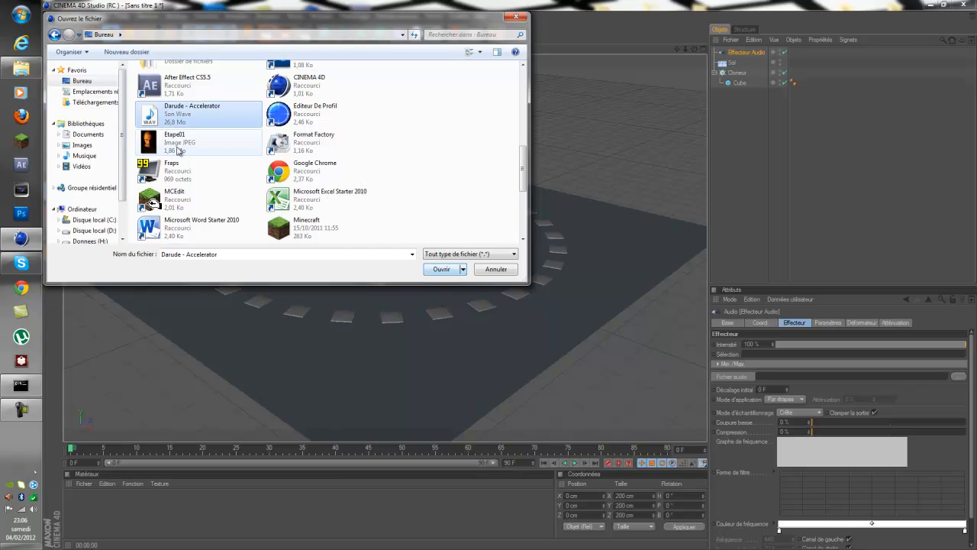
{"action": "mouse_move", "coordinate": [177, 125]}
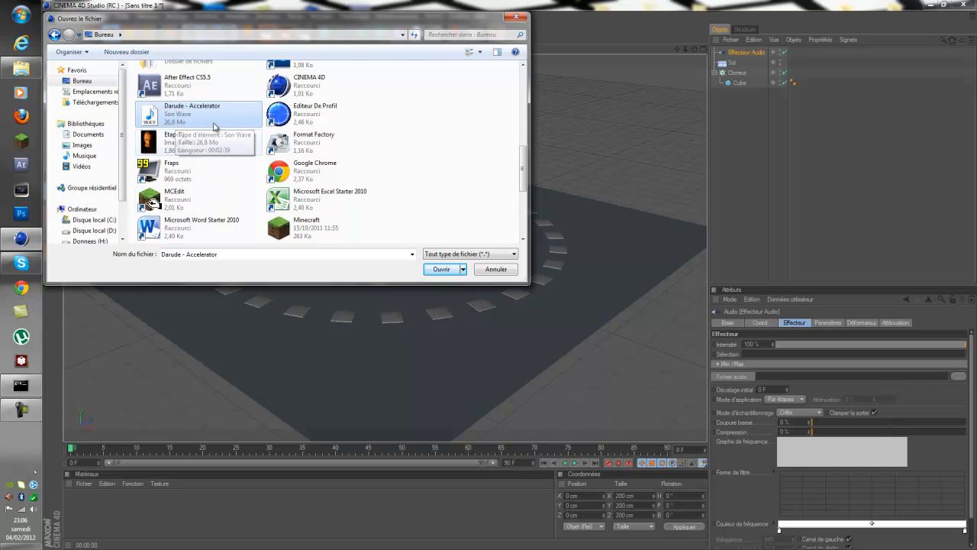
{"action": "left_click", "coordinate": [439, 271]}
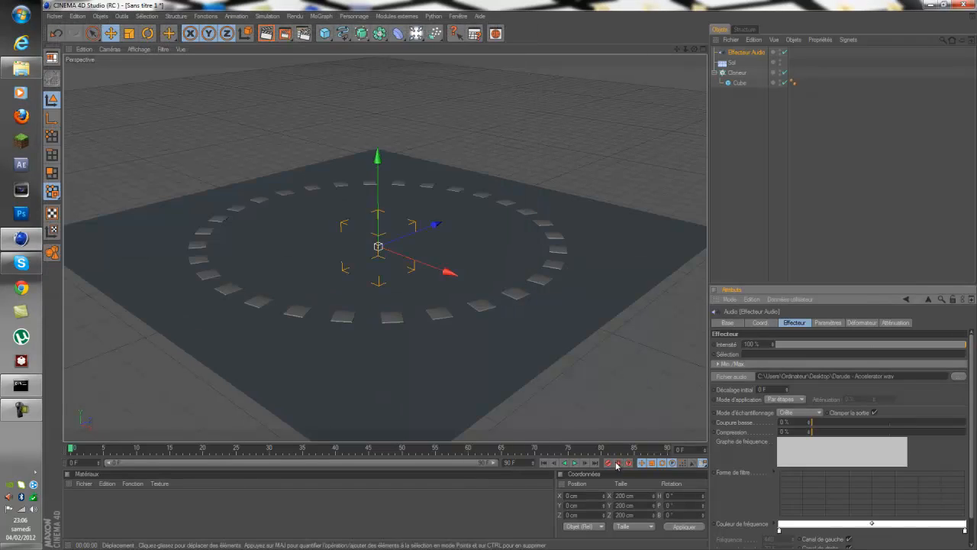
Play the animation from frame 0 with audio playback to check the song and its frequency graph
{"action": "left_click", "coordinate": [576, 463]}
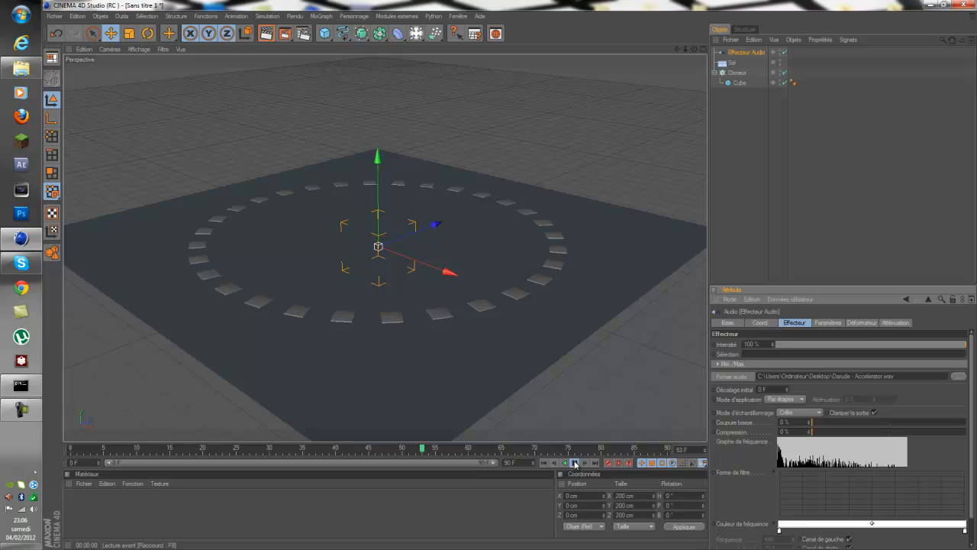
{"action": "left_click", "coordinate": [545, 462]}
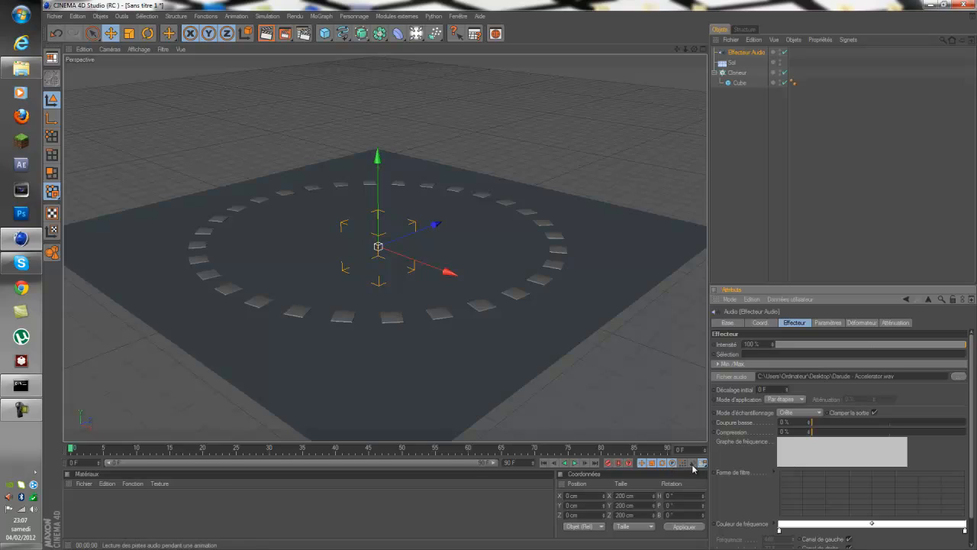
{"action": "left_click", "coordinate": [574, 463]}
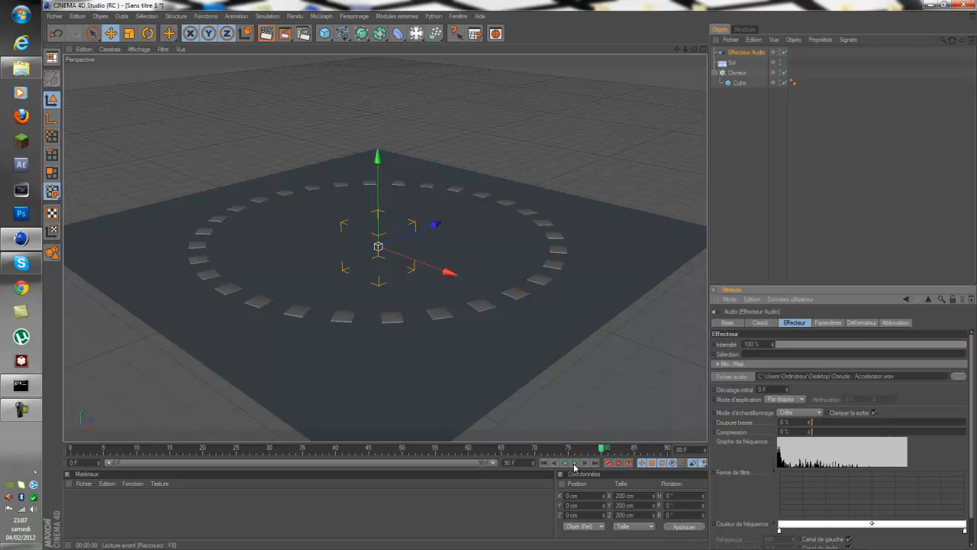
{"action": "left_click", "coordinate": [574, 464]}
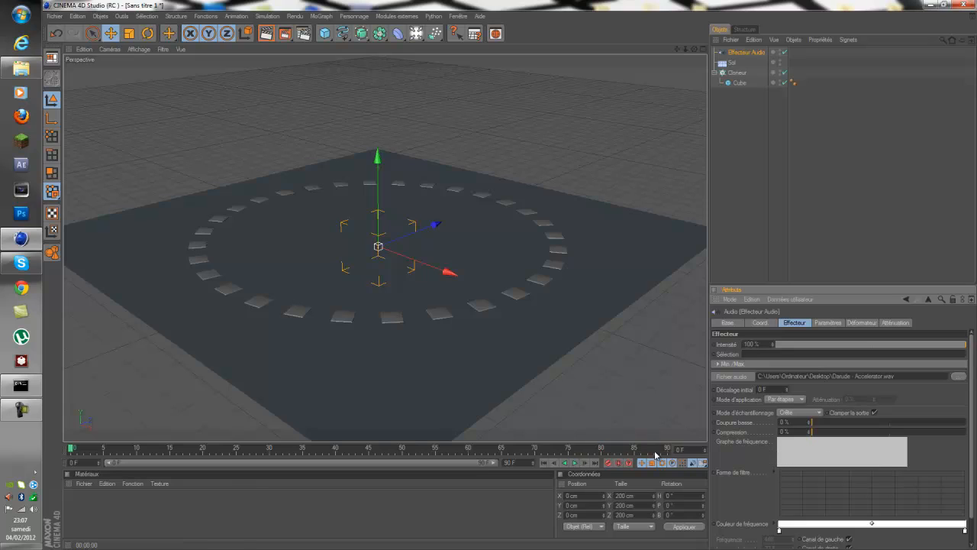
{"action": "left_click", "coordinate": [574, 463]}
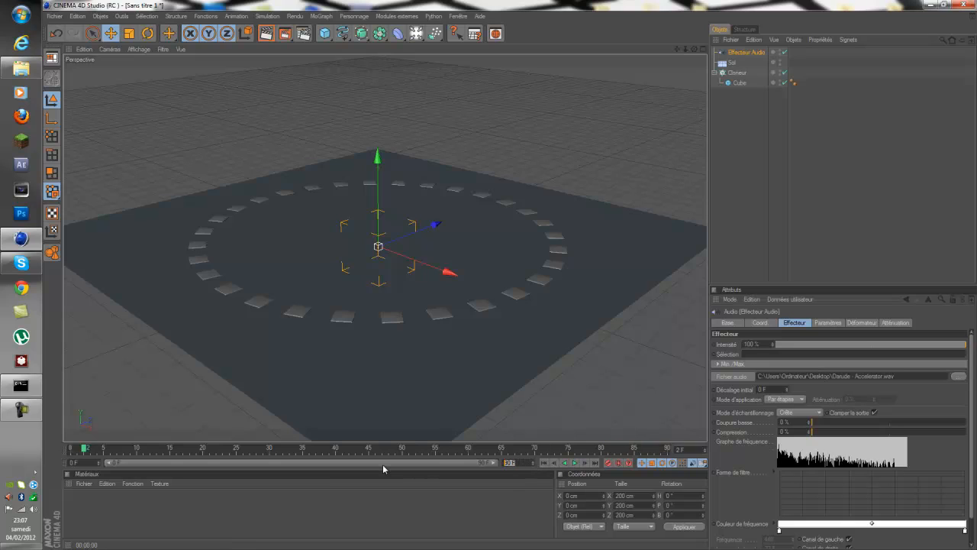
Set the animation's end to frame 300, extend the preview range to the full length, and return to frame 0 after a short playback
{"action": "type", "text": "300"}
{"action": "key", "text": "Return"}
{"action": "left_click_drag", "start_coordinate": [228, 463], "coordinate": [497, 463]}
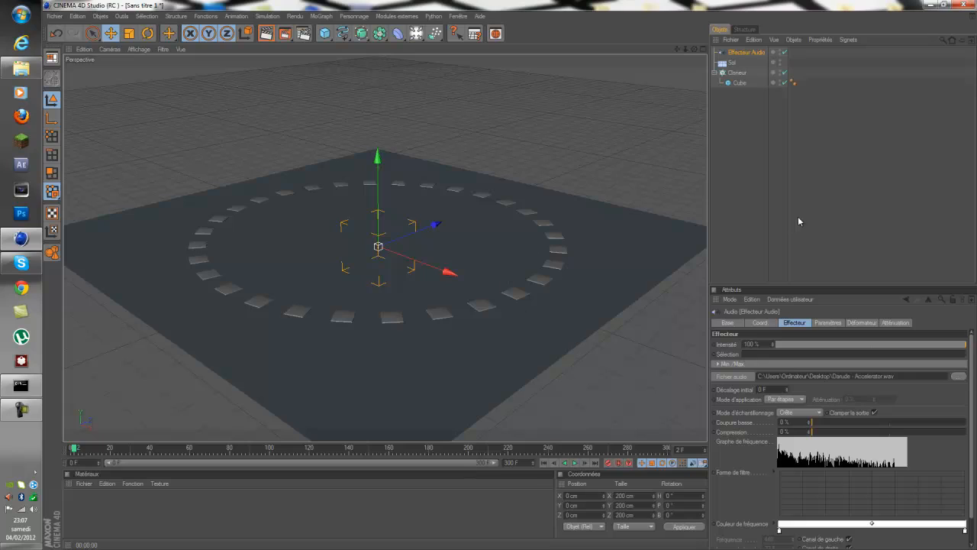
{"action": "left_click", "coordinate": [574, 462]}
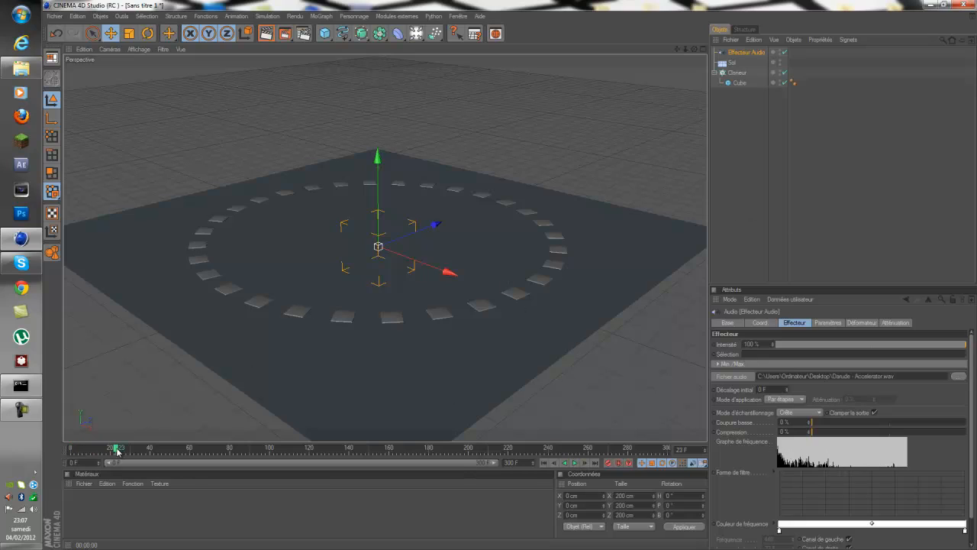
{"action": "left_click_drag", "start_coordinate": [117, 451], "coordinate": [70, 451]}
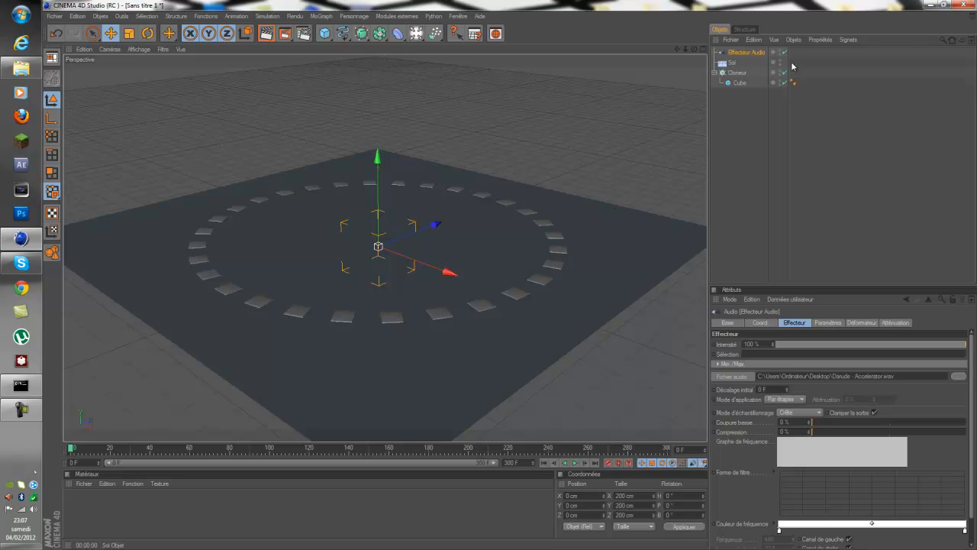
Add the Audio effector to the Cloner's effectors list
{"action": "left_click", "coordinate": [738, 74]}
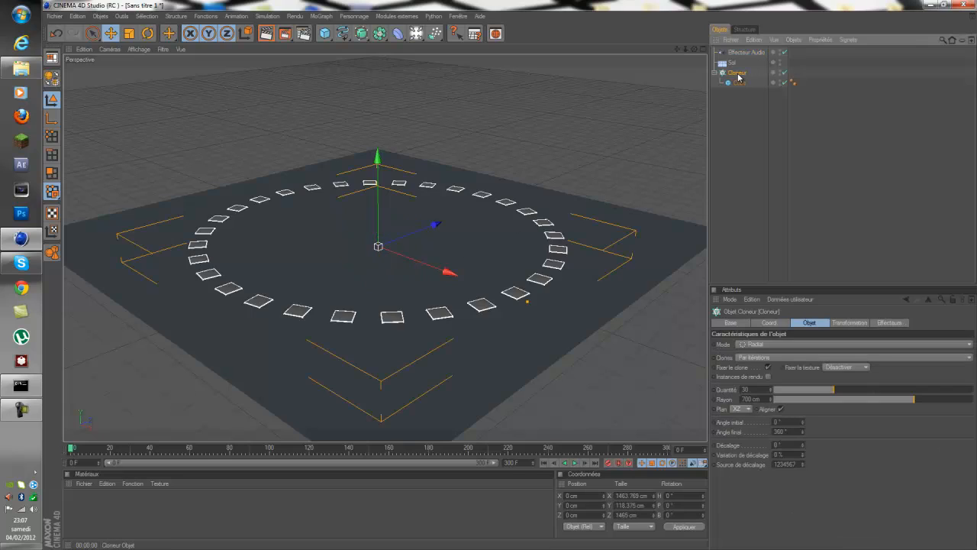
{"action": "left_click", "coordinate": [878, 324]}
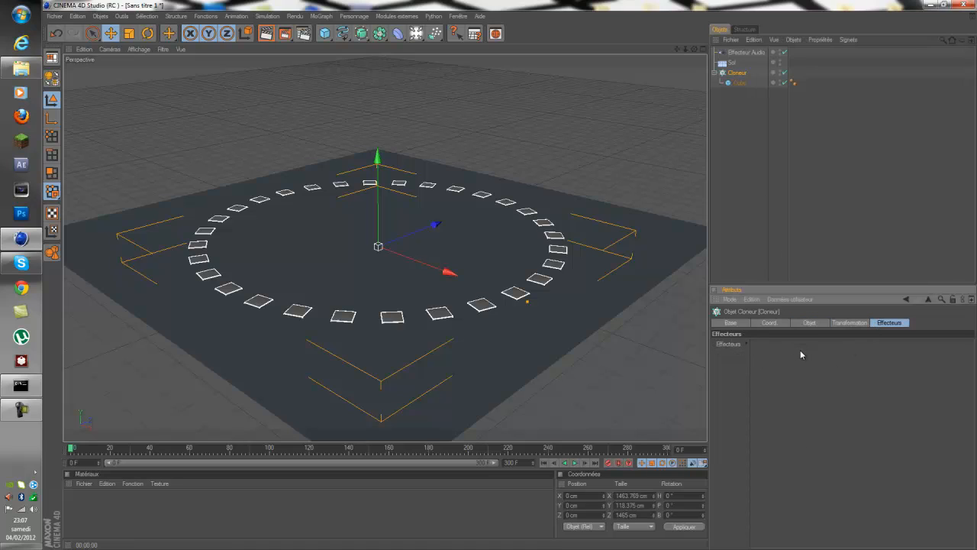
{"action": "left_click_drag", "start_coordinate": [750, 55], "coordinate": [751, 84]}
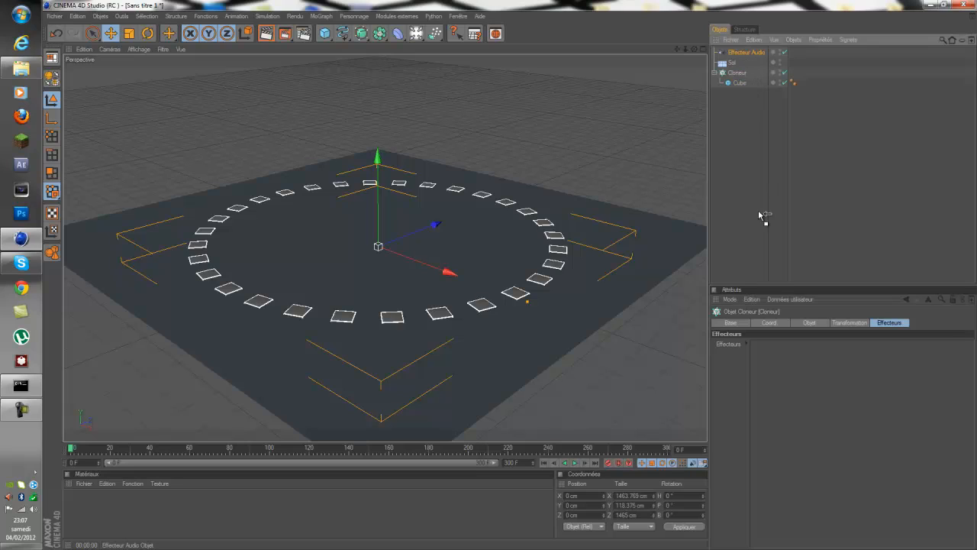
{"action": "left_click_drag", "start_coordinate": [776, 365], "coordinate": [819, 379]}
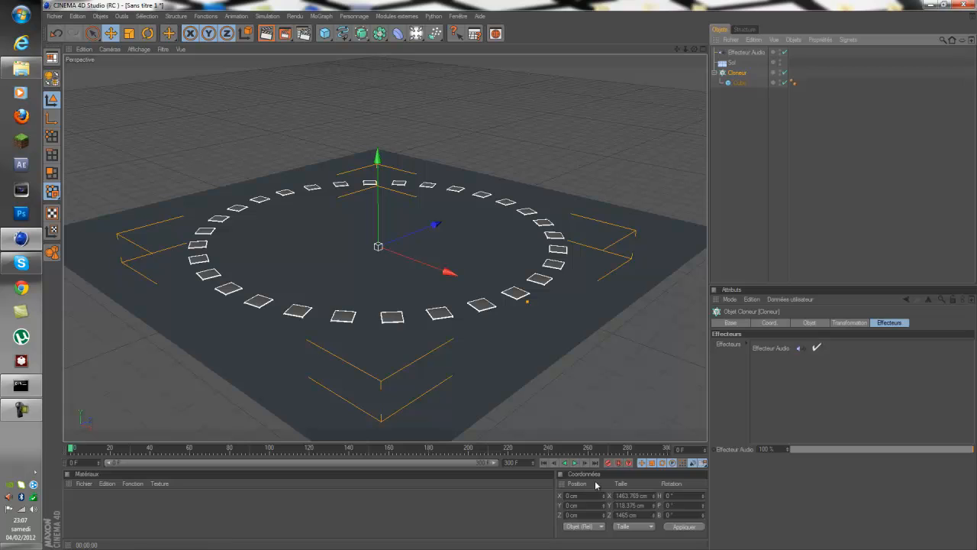
Play the animation with nothing selected to check how the bars react, stopping at frame 157
{"action": "left_click", "coordinate": [574, 463]}
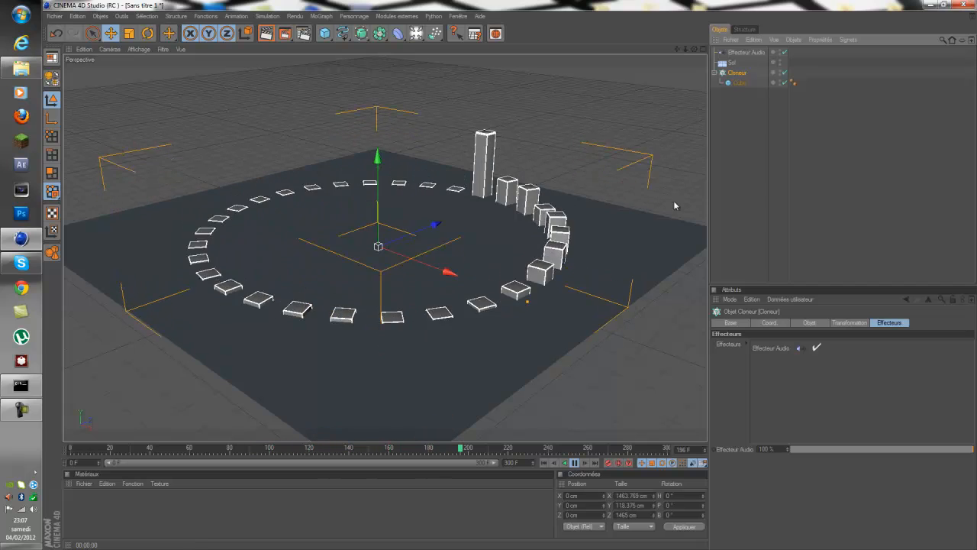
{"action": "left_click", "coordinate": [731, 176]}
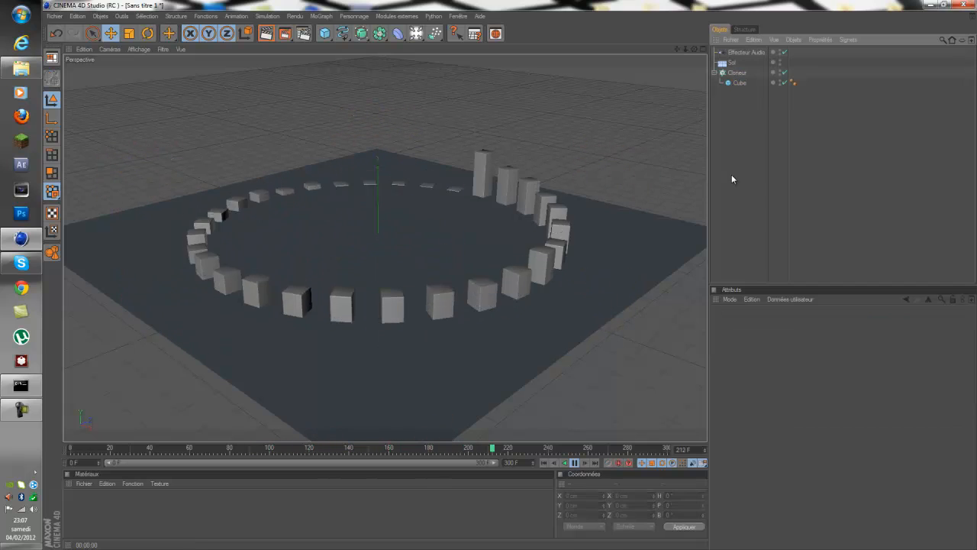
{"action": "left_click", "coordinate": [577, 463]}
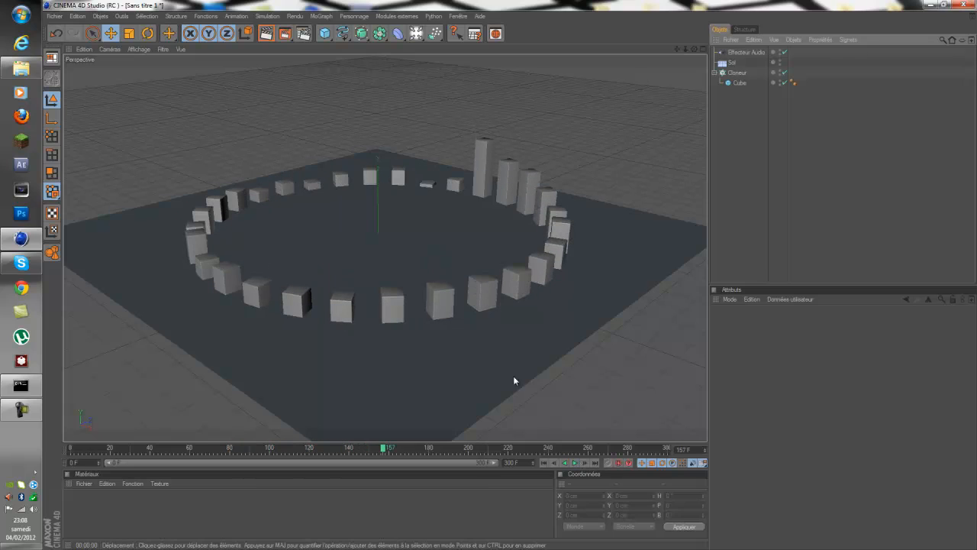
Create a new material and give it a near-black colour of RGB 32, 29, 29
{"action": "double_click", "coordinate": [318, 508]}
{"action": "double_click", "coordinate": [74, 503]}
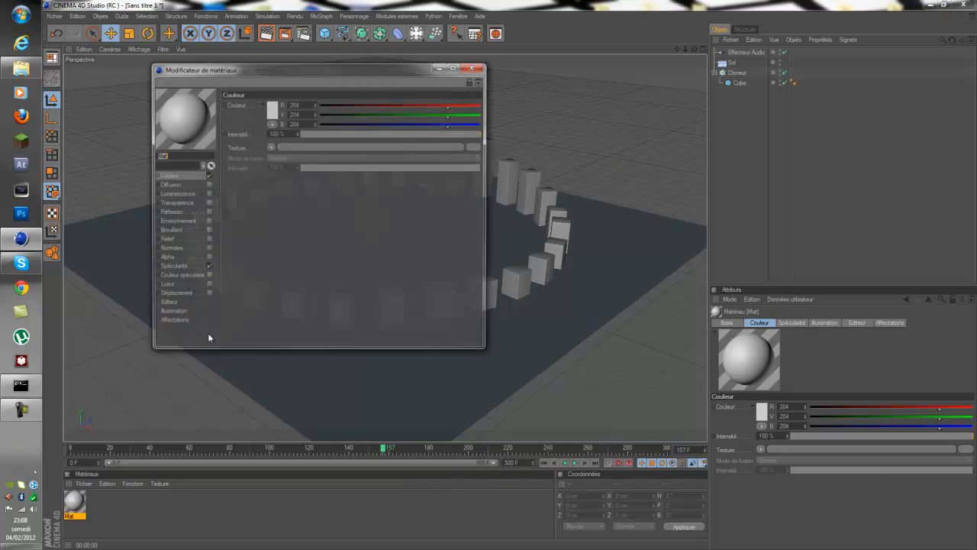
{"action": "left_click", "coordinate": [271, 109]}
{"action": "left_click_drag", "start_coordinate": [231, 111], "coordinate": [224, 116]}
{"action": "left_click", "coordinate": [252, 154]}
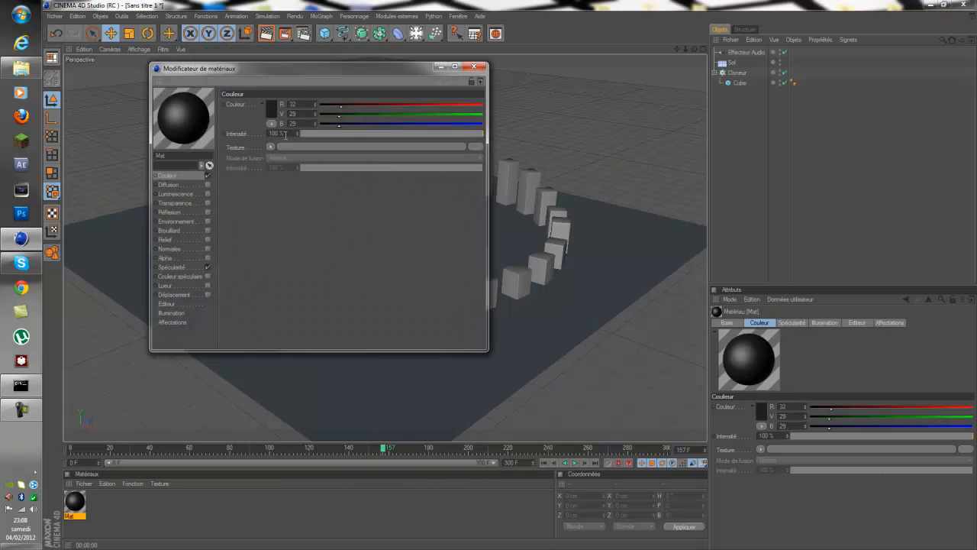
Set the dark material's colour intensity to 300% and apply it to the floor
{"action": "double_click", "coordinate": [285, 135]}
{"action": "type", "text": "300"}
{"action": "key", "text": "Return"}
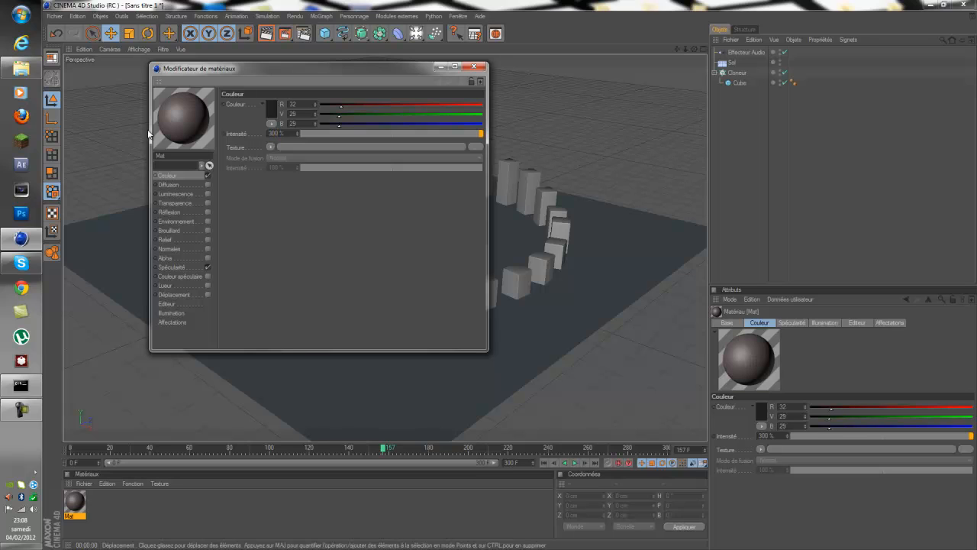
{"action": "left_click", "coordinate": [475, 67]}
{"action": "left_click_drag", "start_coordinate": [75, 501], "coordinate": [272, 381]}
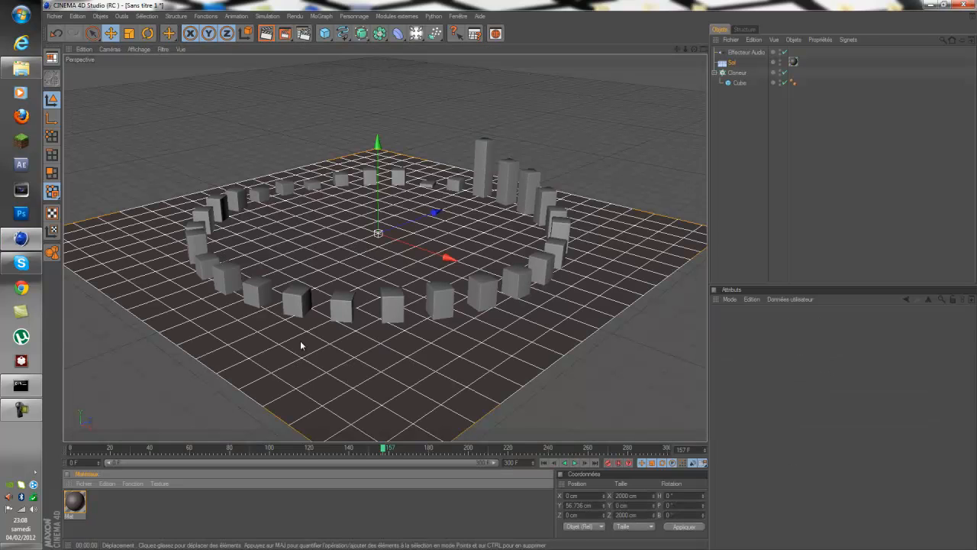
{"action": "left_click", "coordinate": [296, 305]}
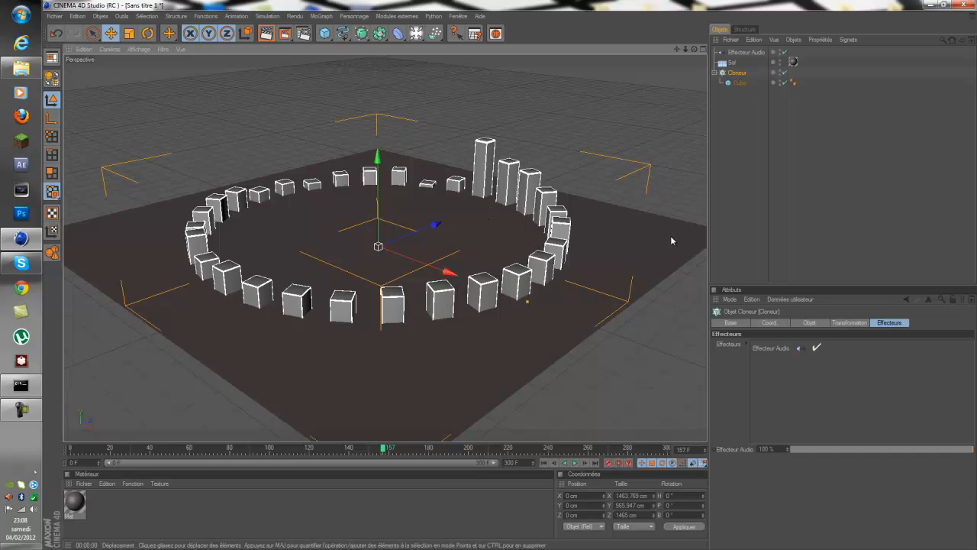
{"action": "left_click", "coordinate": [646, 237]}
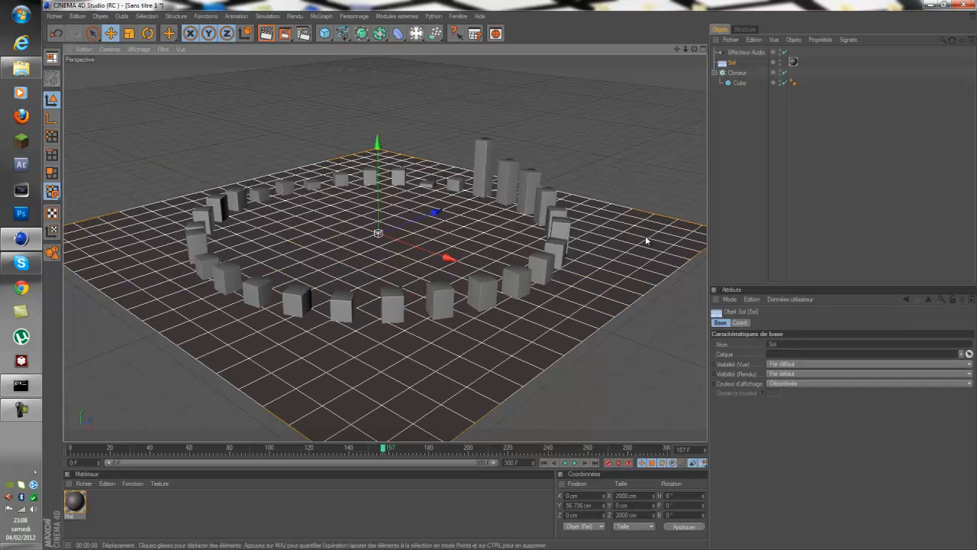
{"action": "left_click", "coordinate": [529, 191]}
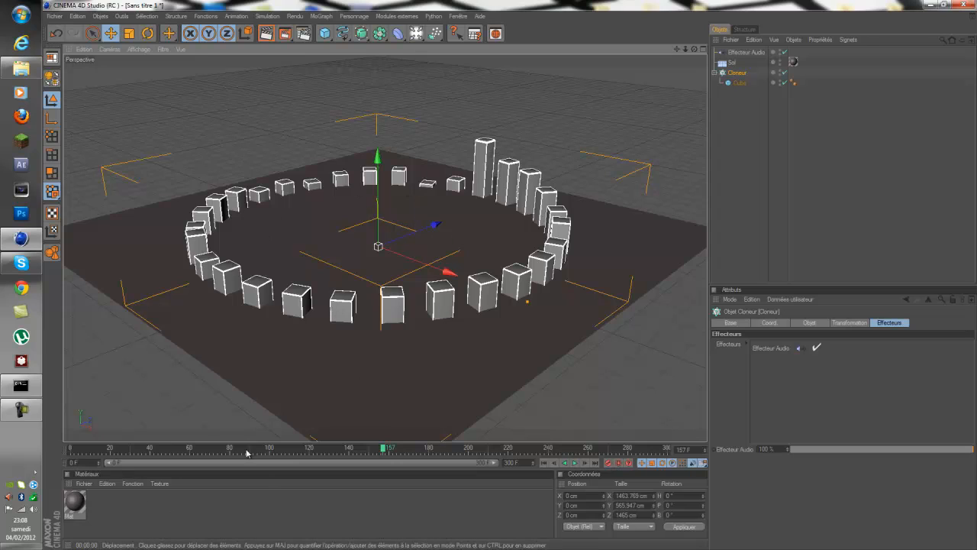
Create a second material with a pure red colour of RGB 255, 0, 0 and apply it to the Cloner's bars
{"action": "double_click", "coordinate": [117, 518]}
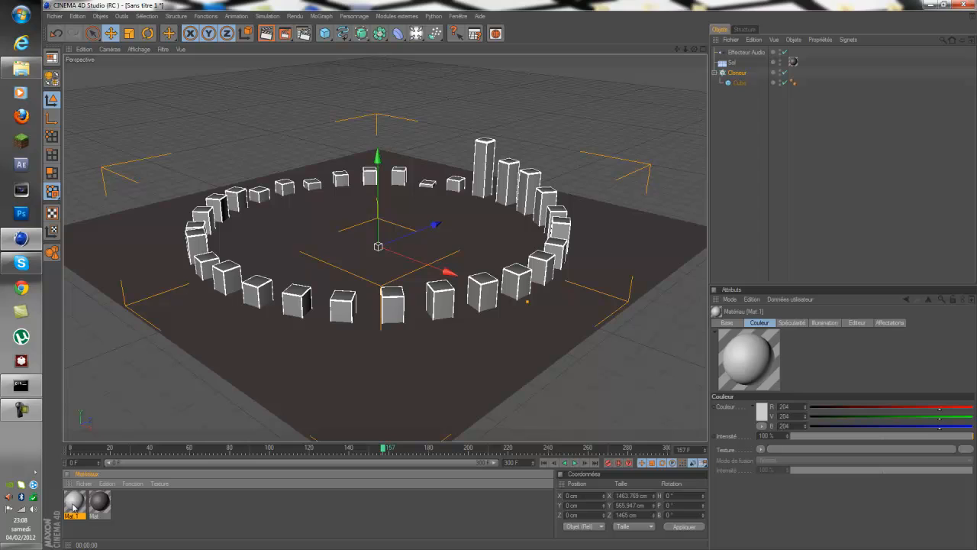
{"action": "double_click", "coordinate": [74, 507]}
{"action": "left_click", "coordinate": [275, 111]}
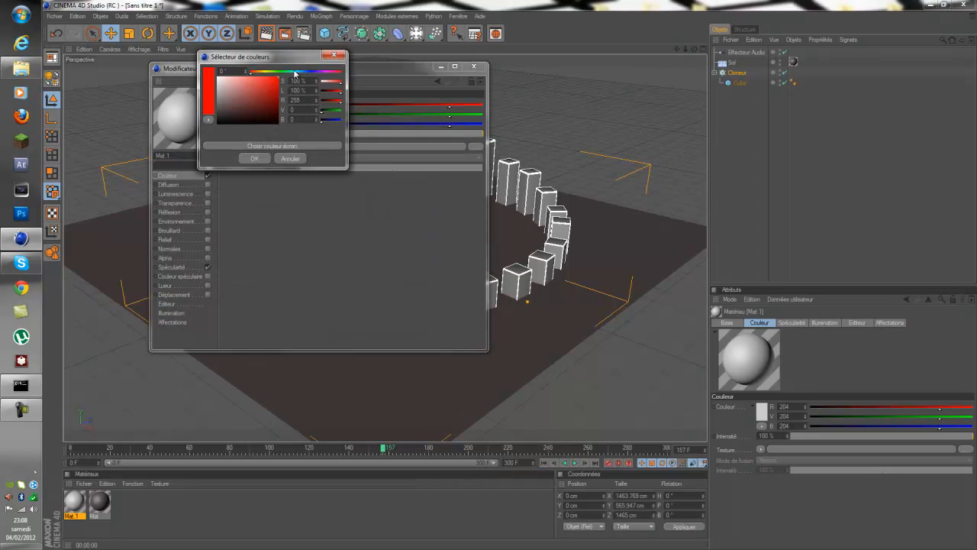
{"action": "left_click", "coordinate": [254, 158]}
{"action": "left_click", "coordinate": [454, 65]}
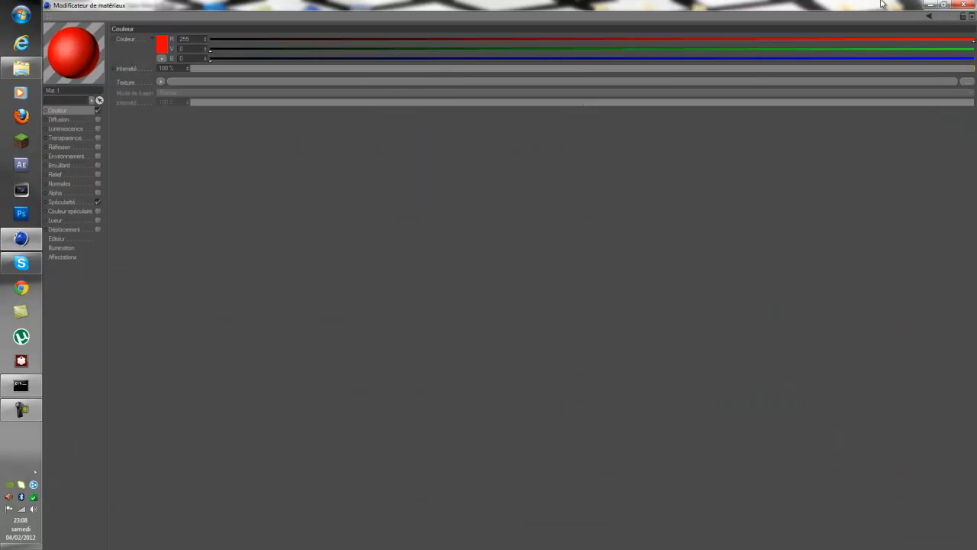
{"action": "left_click", "coordinate": [944, 5]}
{"action": "left_click", "coordinate": [482, 66]}
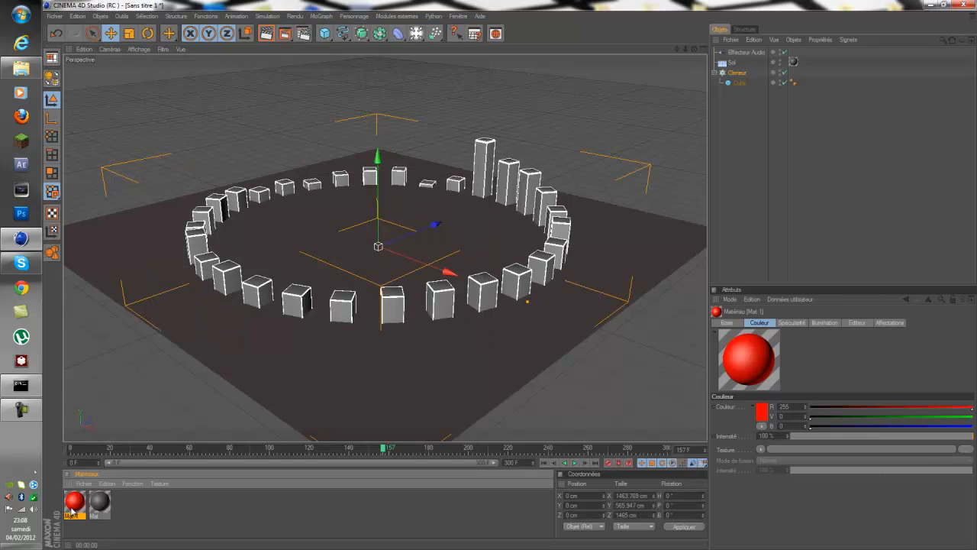
{"action": "left_click_drag", "start_coordinate": [71, 510], "coordinate": [256, 301]}
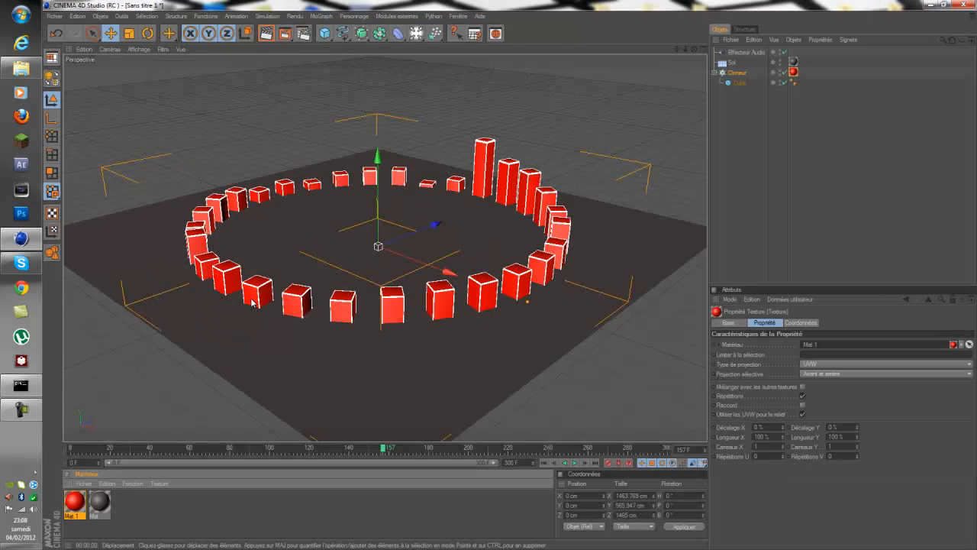
Remove the red material from the Cloner and delete it from the scene's materials
{"action": "left_click", "coordinate": [794, 73]}
{"action": "key", "text": "Delete"}
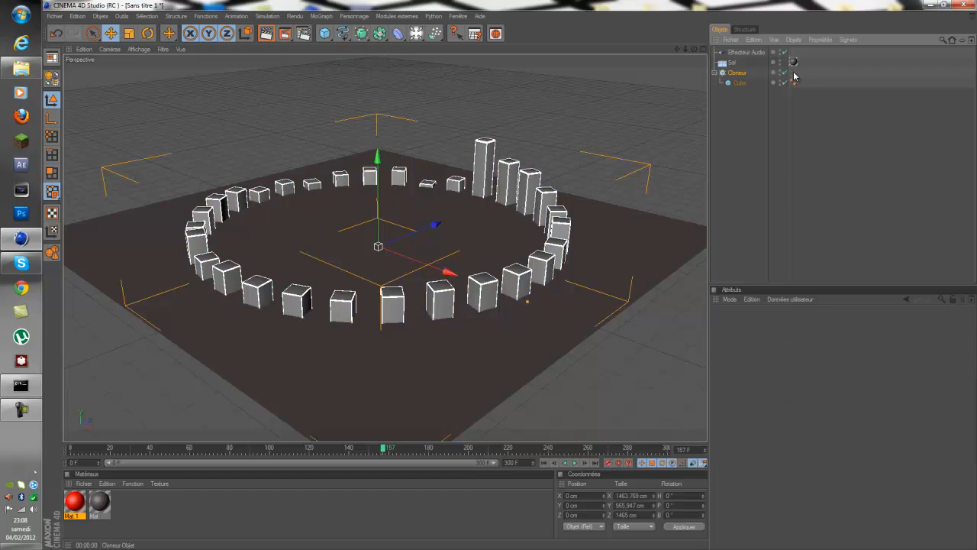
{"action": "left_click", "coordinate": [75, 501]}
{"action": "key", "text": "Delete"}
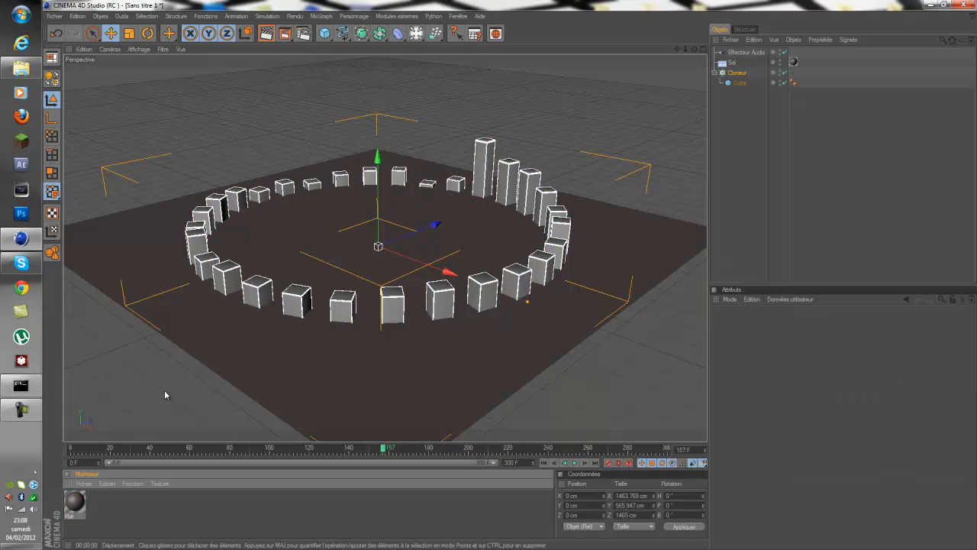
Set the starting colour of the Audio effector's frequency gradient to violet with a hue of 269°
{"action": "left_click", "coordinate": [748, 53]}
{"action": "left_click", "coordinate": [794, 323]}
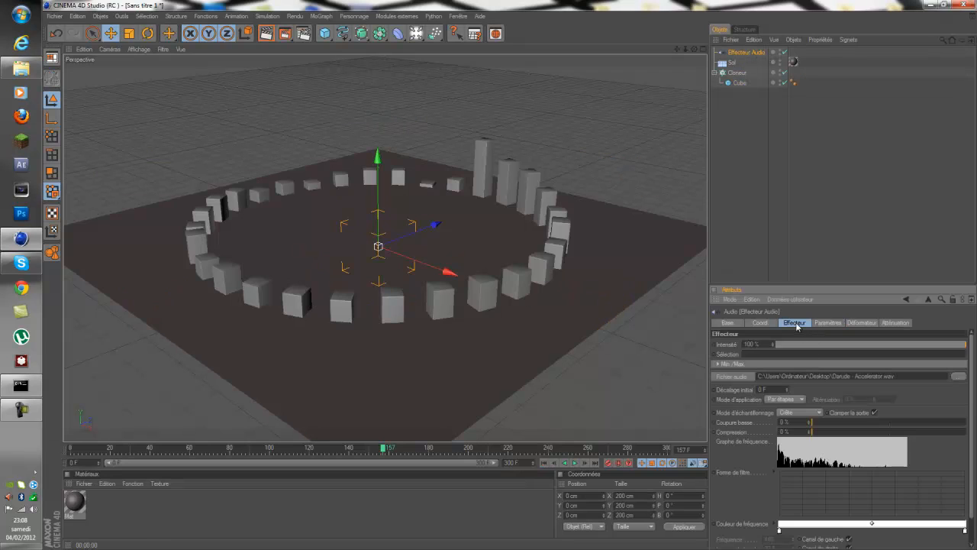
{"action": "scroll", "coordinate": [971, 374], "scroll_direction": "down", "scroll_amount": 2}
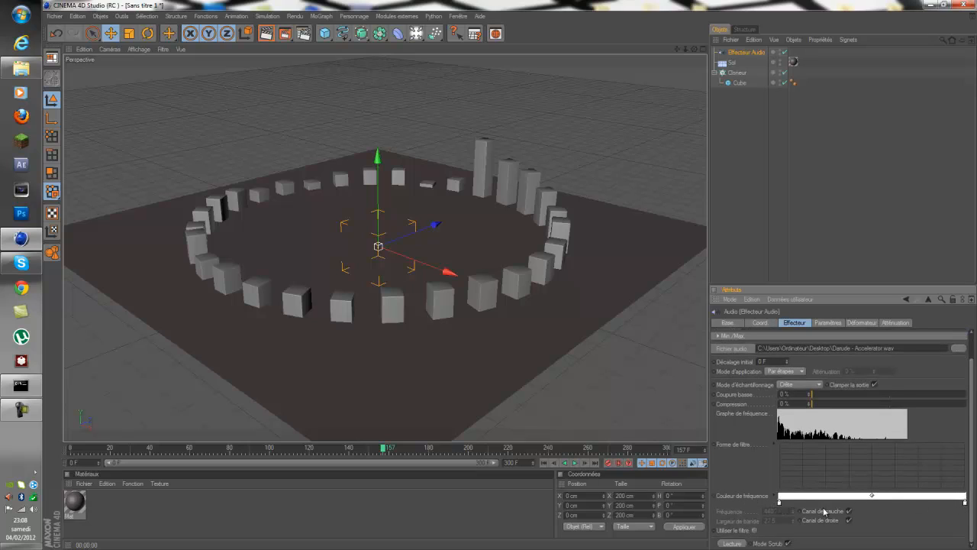
{"action": "double_click", "coordinate": [780, 502]}
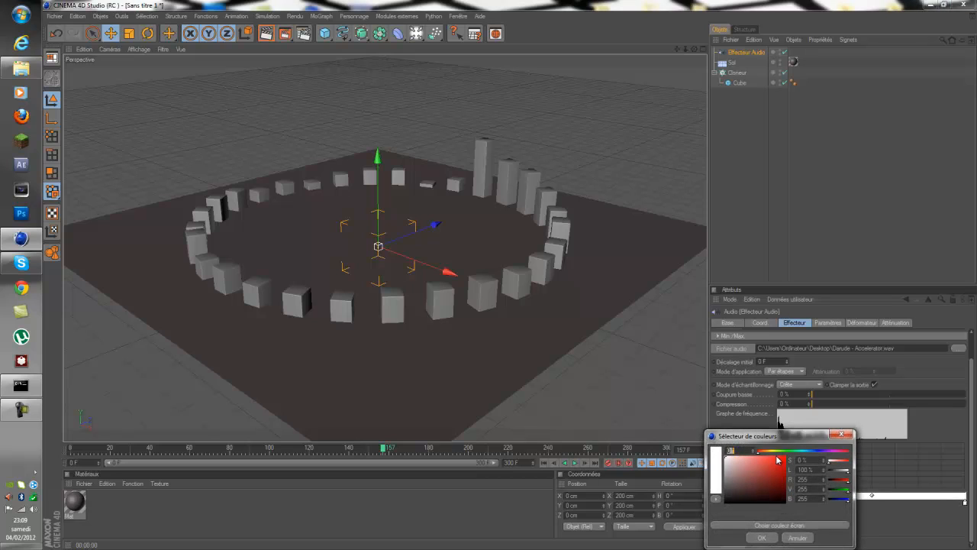
{"action": "left_click_drag", "start_coordinate": [761, 451], "coordinate": [827, 454]}
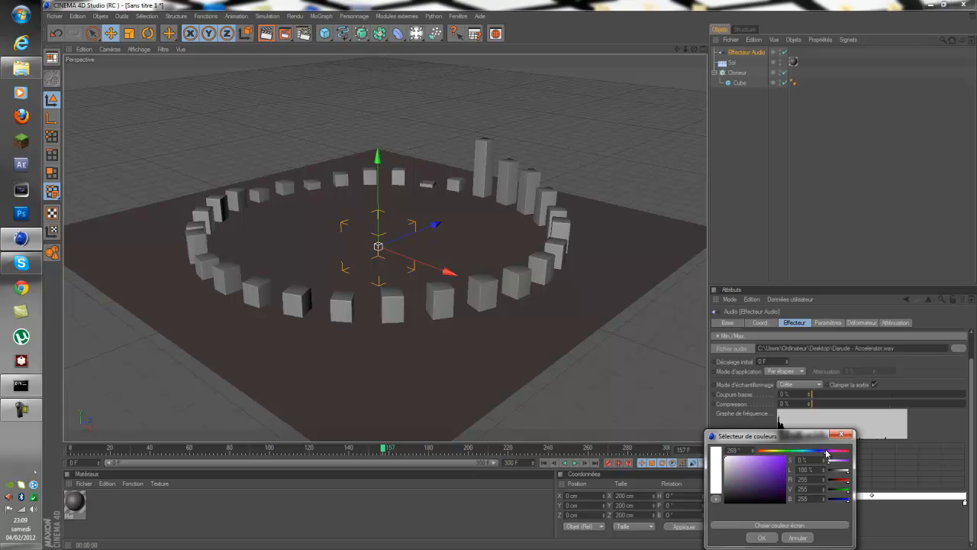
{"action": "left_click", "coordinate": [760, 537]}
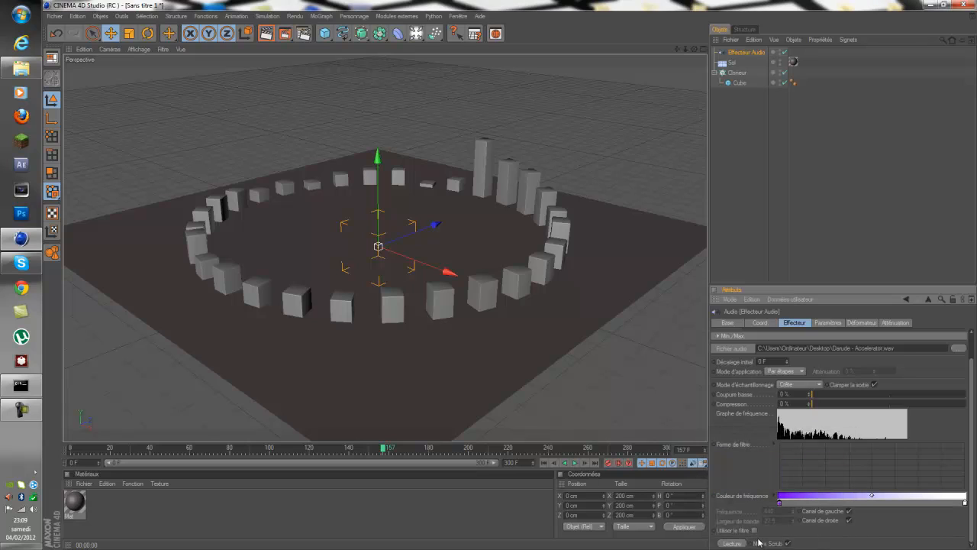
Set the end colour of the frequency gradient to yellow, RGB 255, 229, 0
{"action": "double_click", "coordinate": [965, 502]}
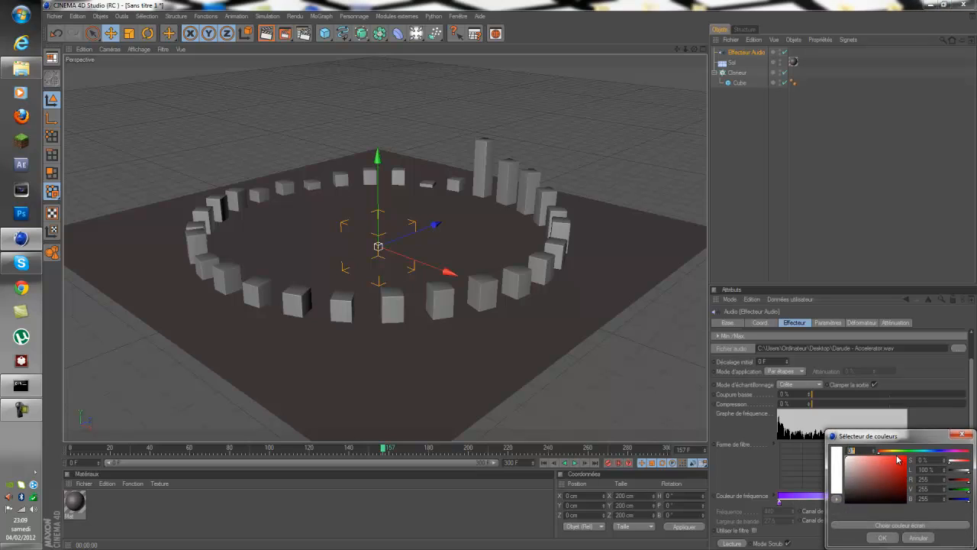
{"action": "left_click", "coordinate": [894, 454]}
{"action": "left_click_drag", "start_coordinate": [899, 467], "coordinate": [905, 457]}
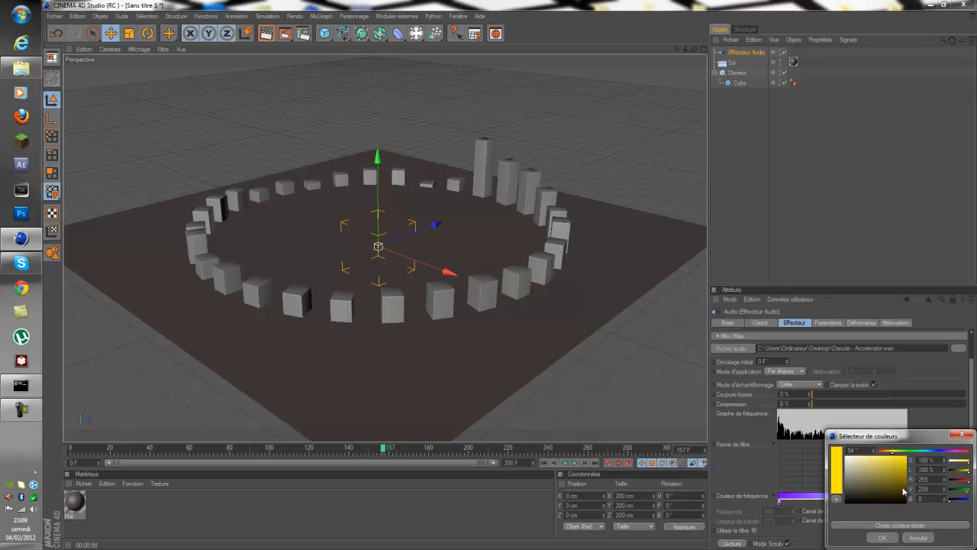
{"action": "left_click", "coordinate": [882, 538]}
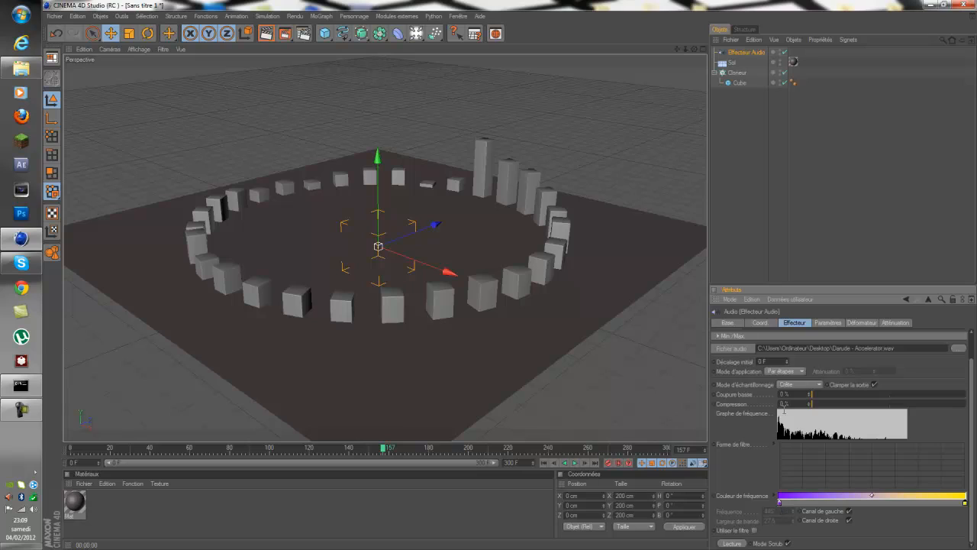
Activate the Audio effector's colour parameter so the gradient colours the cloned bars
{"action": "left_click", "coordinate": [818, 323]}
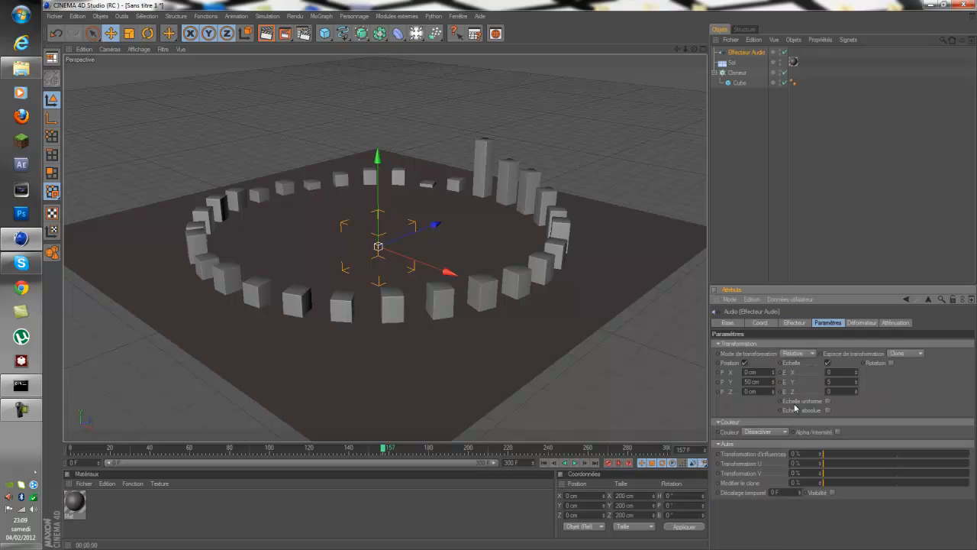
{"action": "left_click", "coordinate": [765, 432]}
{"action": "left_click", "coordinate": [767, 449]}
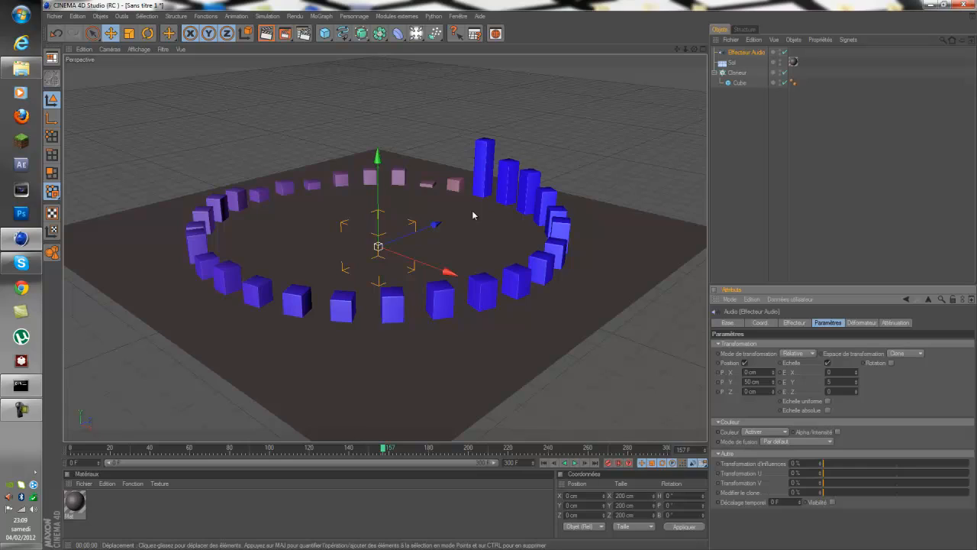
Slide the yellow knot to near the middle of the frequency gradient and shift the starting violet's hue slightly toward magenta
{"action": "left_click", "coordinate": [794, 323]}
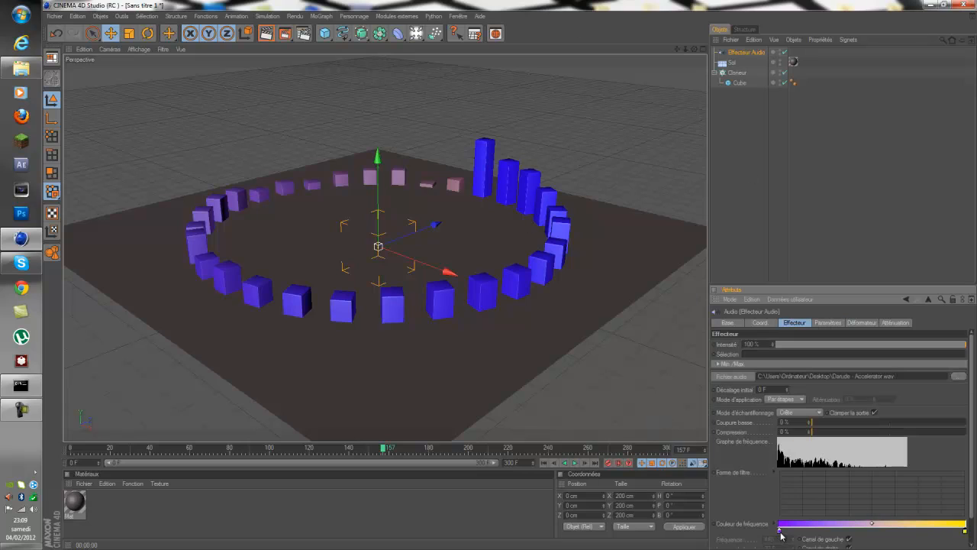
{"action": "left_click_drag", "start_coordinate": [965, 530], "coordinate": [865, 534]}
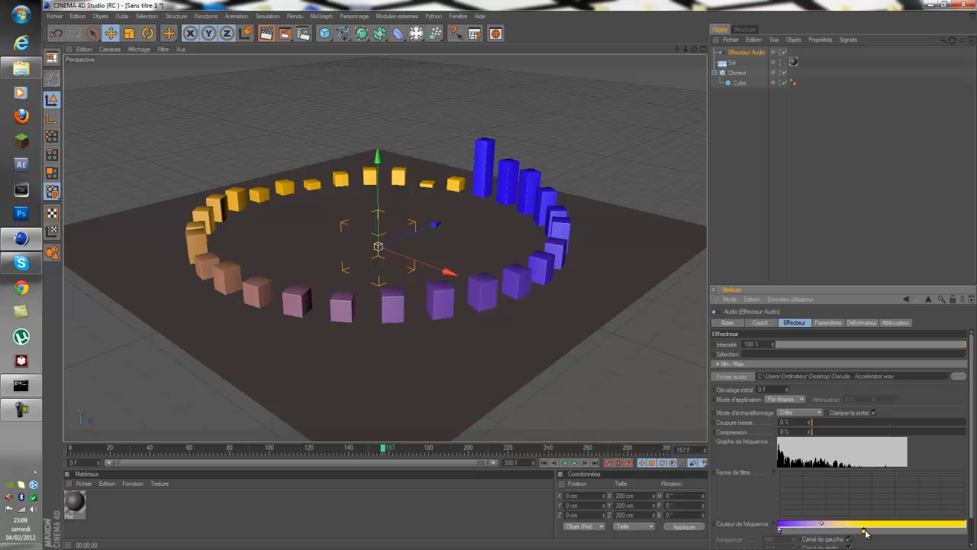
{"action": "double_click", "coordinate": [780, 532]}
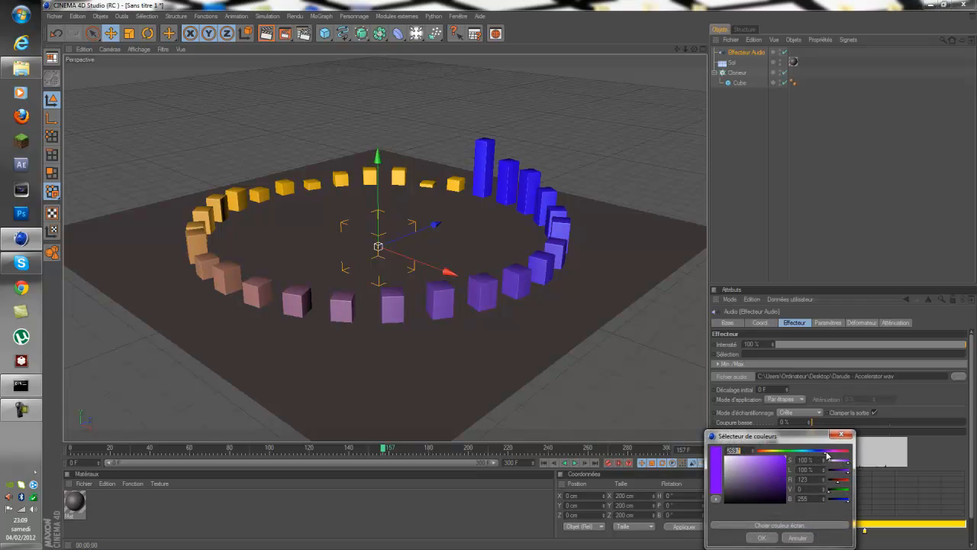
{"action": "left_click_drag", "start_coordinate": [826, 455], "coordinate": [830, 455]}
{"action": "left_click", "coordinate": [761, 537]}
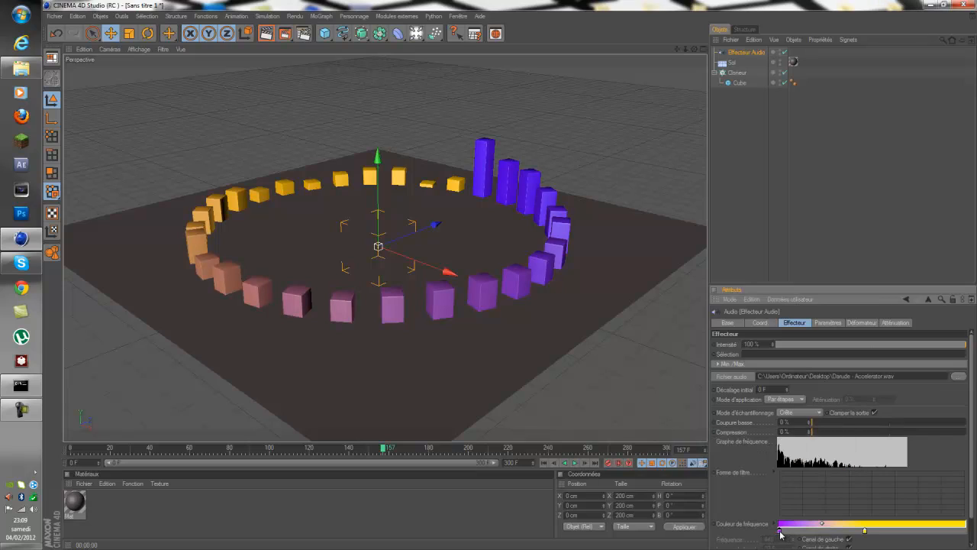
{"action": "left_click_drag", "start_coordinate": [865, 532], "coordinate": [873, 533]}
Play the animation from the first frame to check the coloured bars' motion, with everything deselected, then stop playback
{"action": "left_click", "coordinate": [544, 463]}
{"action": "left_click", "coordinate": [576, 462]}
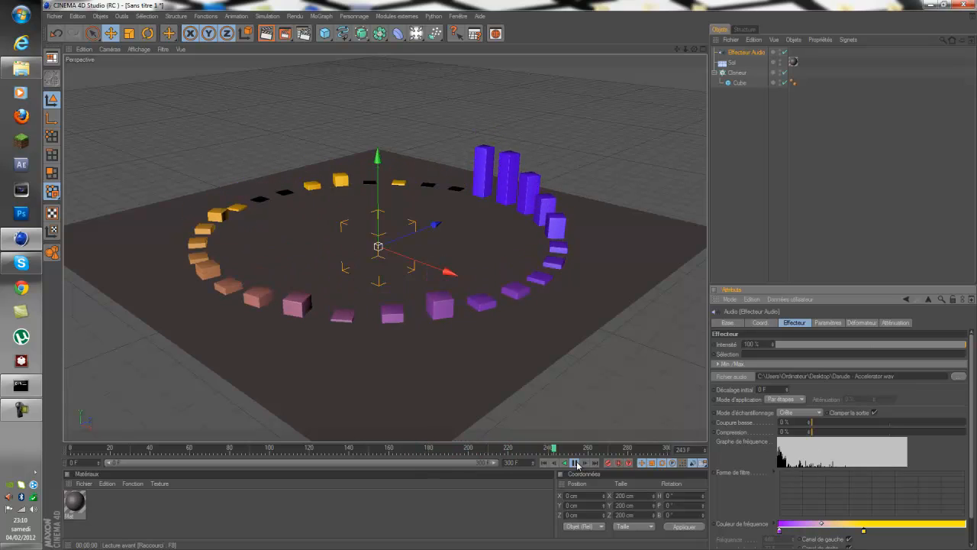
{"action": "left_click", "coordinate": [575, 463]}
{"action": "left_click", "coordinate": [575, 462]}
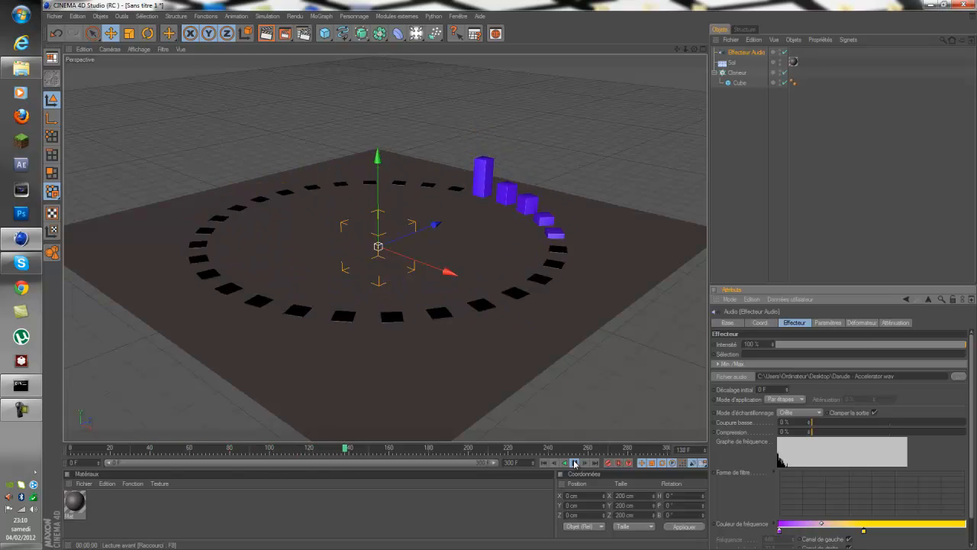
{"action": "left_click", "coordinate": [624, 369]}
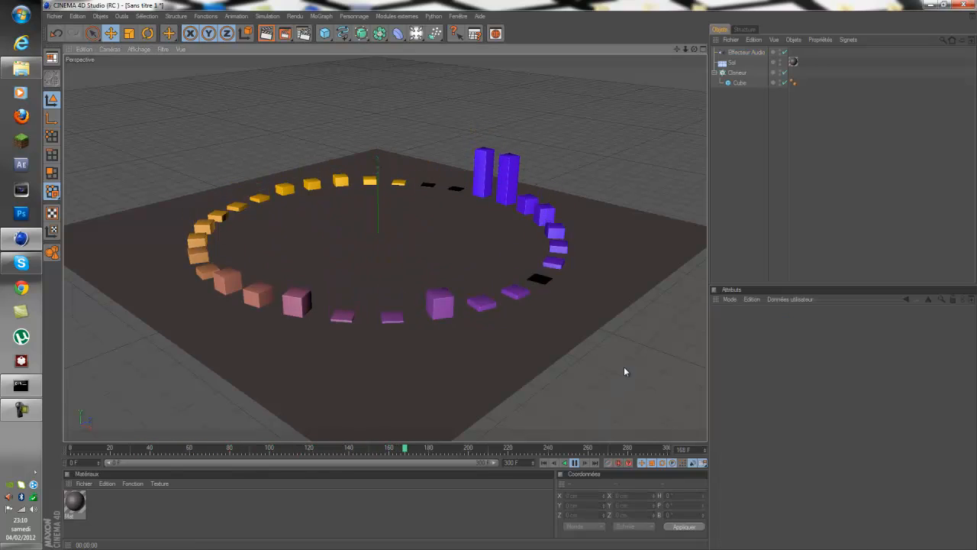
{"action": "left_click", "coordinate": [576, 463]}
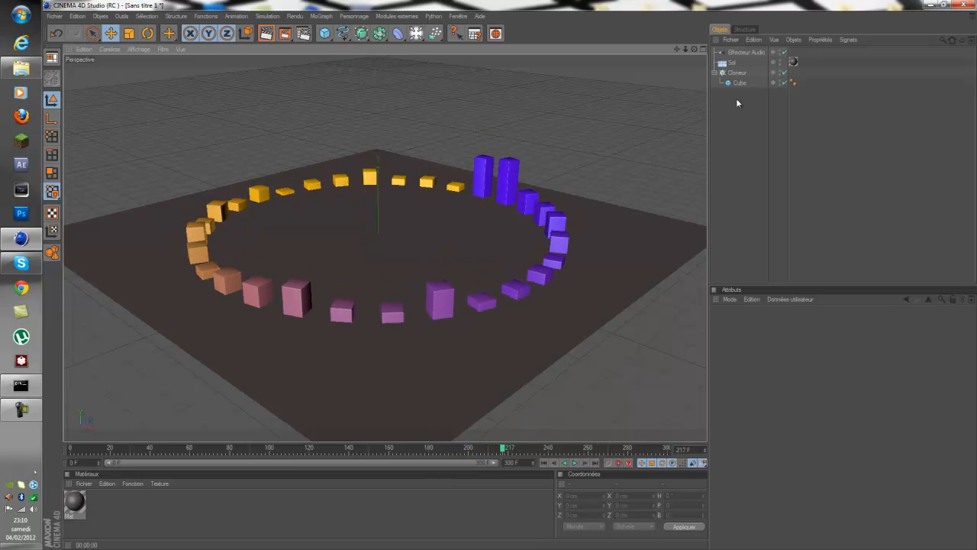
Collapse the Cloner's hierarchy, add an omni light to the scene and raise it to a height of about 747 cm
{"action": "left_click", "coordinate": [715, 72]}
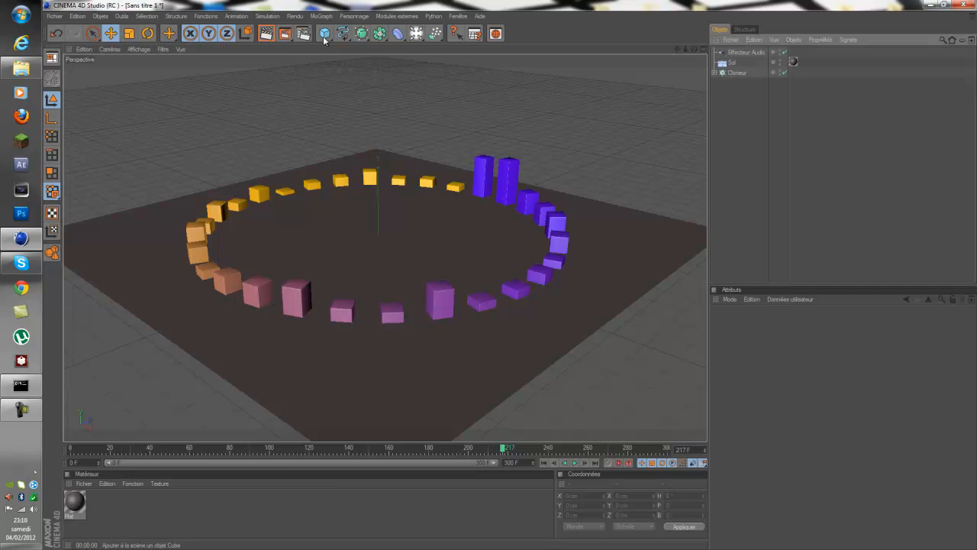
{"action": "left_click", "coordinate": [416, 33]}
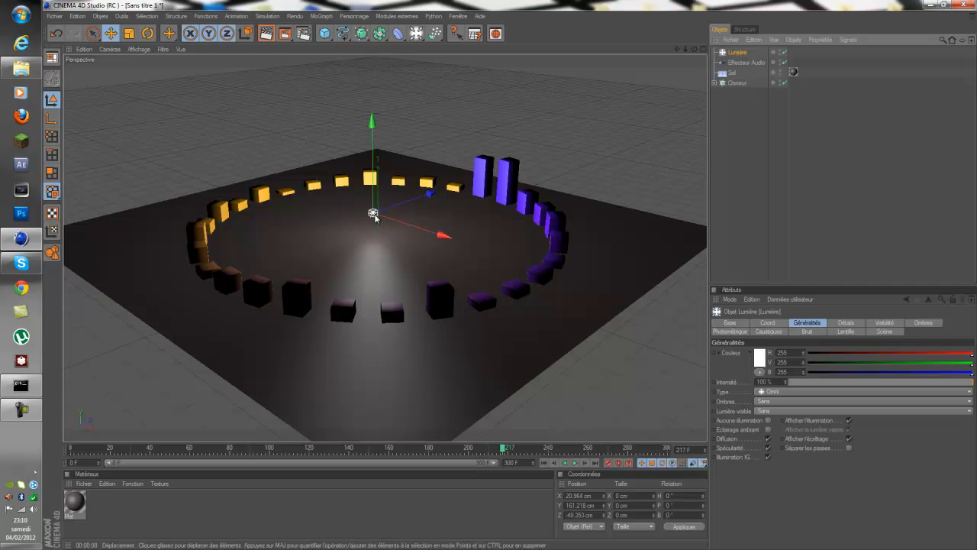
{"action": "left_click_drag", "start_coordinate": [371, 192], "coordinate": [372, 36]}
{"action": "scroll", "coordinate": [489, 315], "scroll_direction": "down", "scroll_amount": 5}
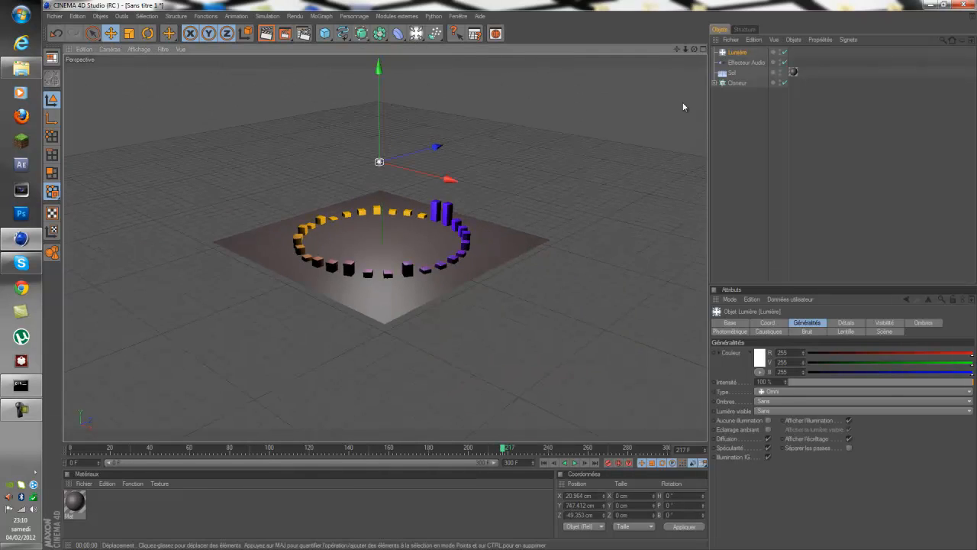
Centre the light over the ring in the top view, with X and Z at about -1 cm
{"action": "middle_click", "coordinate": [608, 129]}
{"action": "scroll", "coordinate": [538, 164], "scroll_direction": "down", "scroll_amount": 5}
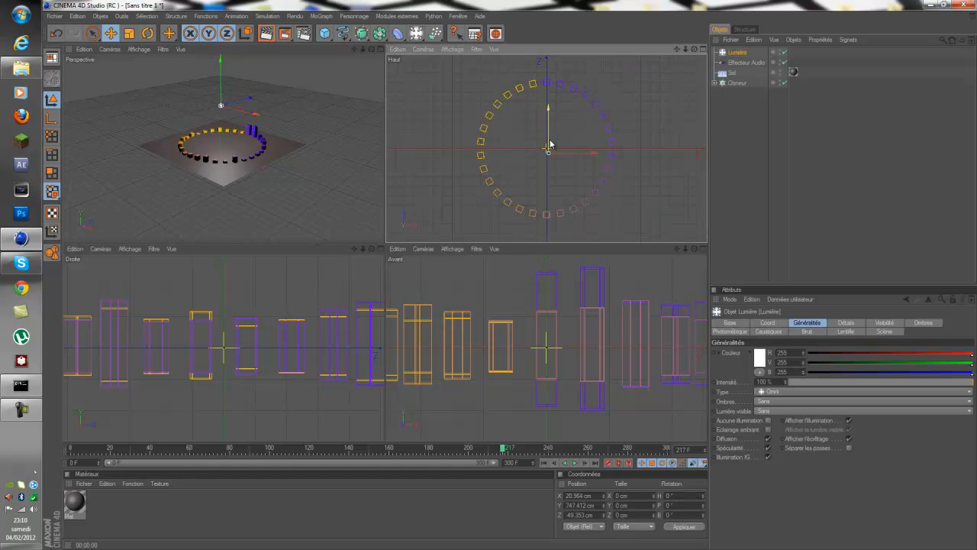
{"action": "left_click_drag", "start_coordinate": [550, 143], "coordinate": [559, 148]}
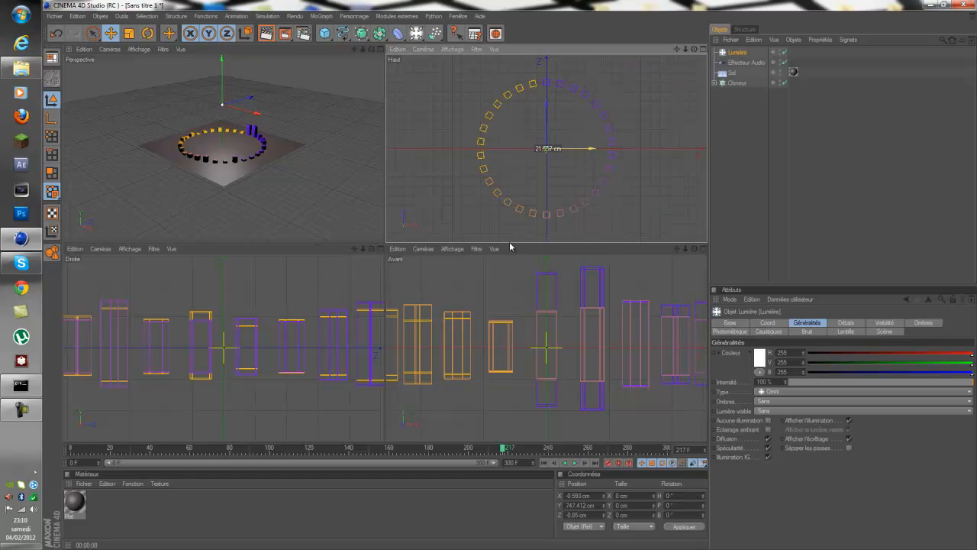
Move the light in the perspective view up to Y about 967 cm and back to Z about 254 cm
{"action": "left_click_drag", "start_coordinate": [372, 49], "coordinate": [426, 176]}
{"action": "left_click", "coordinate": [381, 49]}
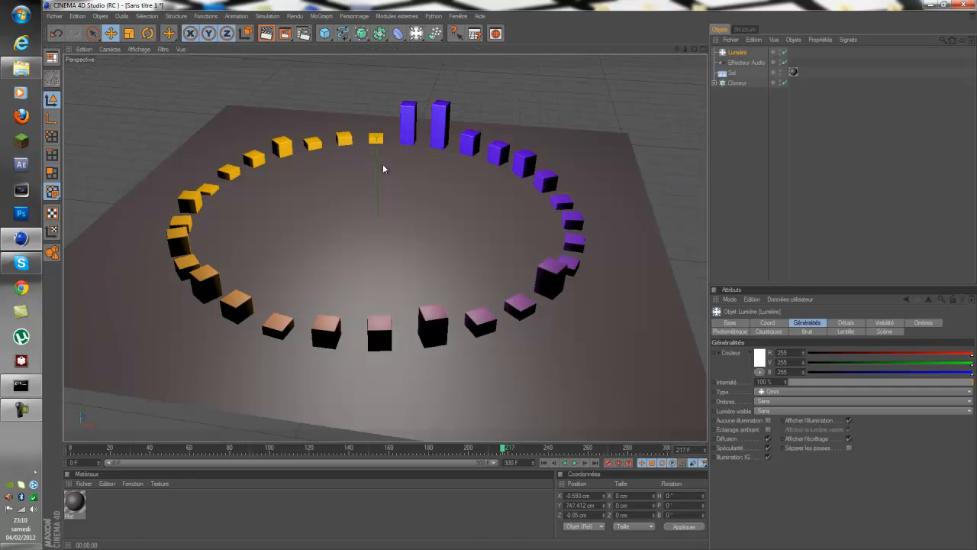
{"action": "scroll", "coordinate": [410, 277], "scroll_direction": "down", "scroll_amount": 5}
{"action": "left_click_drag", "start_coordinate": [397, 125], "coordinate": [388, 93]}
Tint the light a pale pink of RGB 255, 226, 217 and preview the scene with a viewport render
{"action": "left_click", "coordinate": [759, 356]}
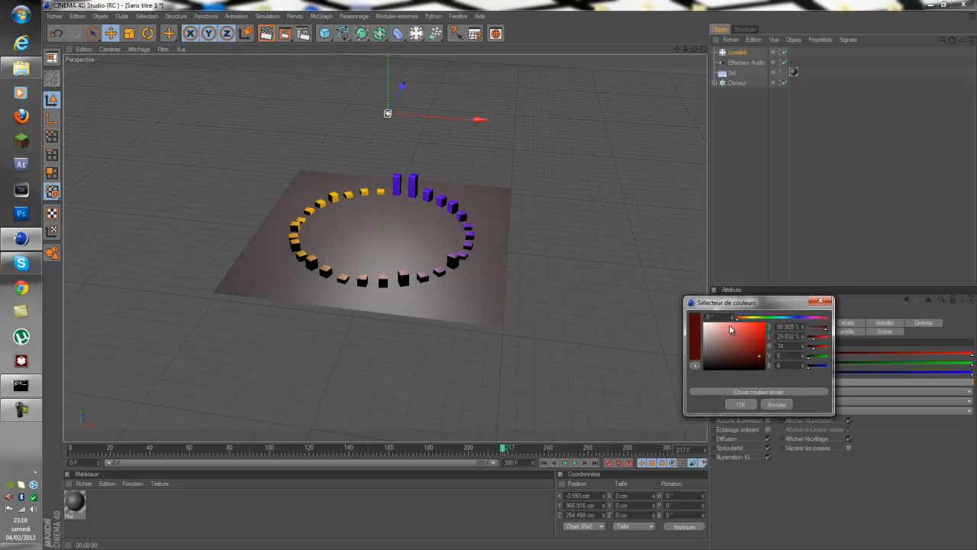
{"action": "mouse_move", "coordinate": [730, 327]}
{"action": "left_mouse_down"}
{"action": "mouse_move", "coordinate": [715, 321]}
{"action": "mouse_move", "coordinate": [751, 318]}
{"action": "mouse_move", "coordinate": [741, 317]}
{"action": "left_mouse_up"}
{"action": "left_click", "coordinate": [742, 316]}
{"action": "left_click_drag", "start_coordinate": [725, 361], "coordinate": [714, 351]}
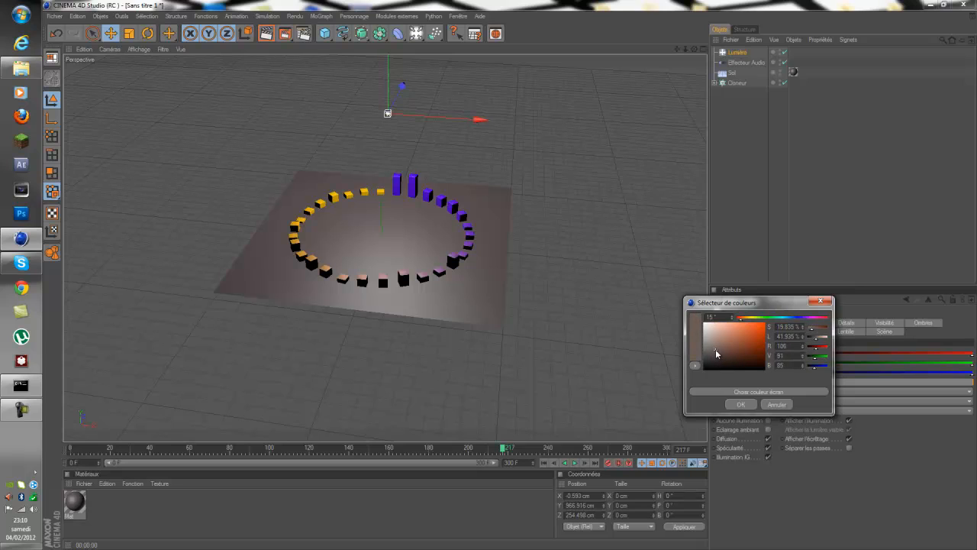
{"action": "left_click", "coordinate": [733, 405]}
{"action": "left_click", "coordinate": [745, 350]}
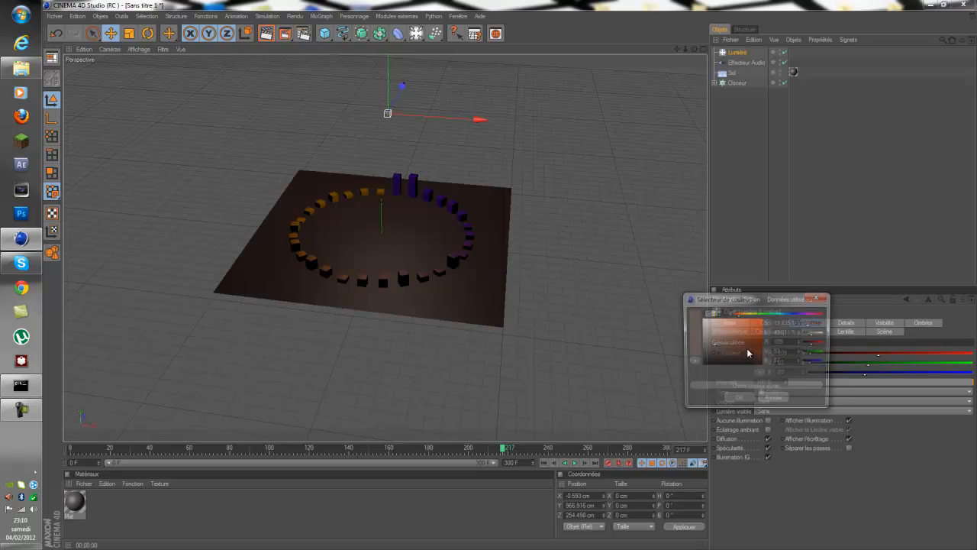
{"action": "left_click", "coordinate": [713, 320]}
{"action": "left_click", "coordinate": [735, 401]}
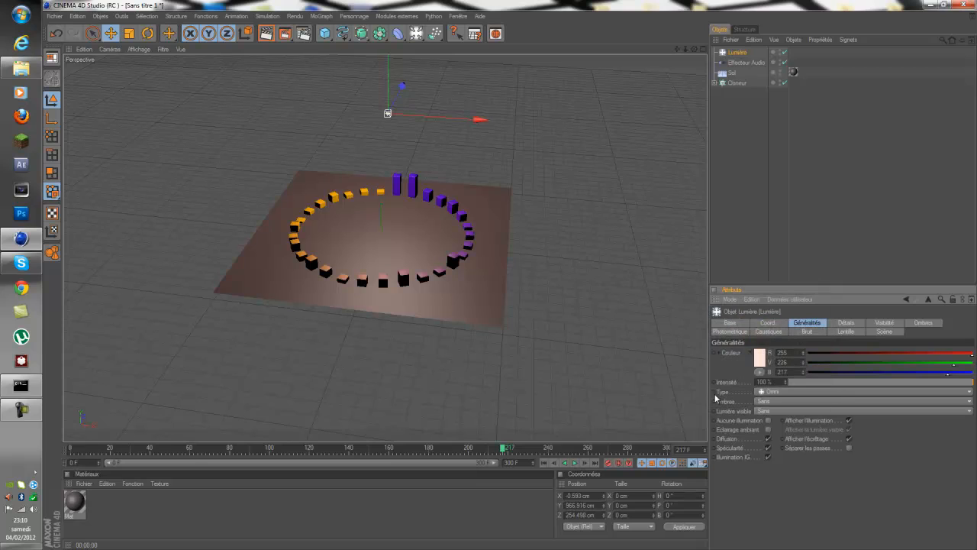
{"action": "scroll", "coordinate": [351, 247], "scroll_direction": "up", "scroll_amount": 5}
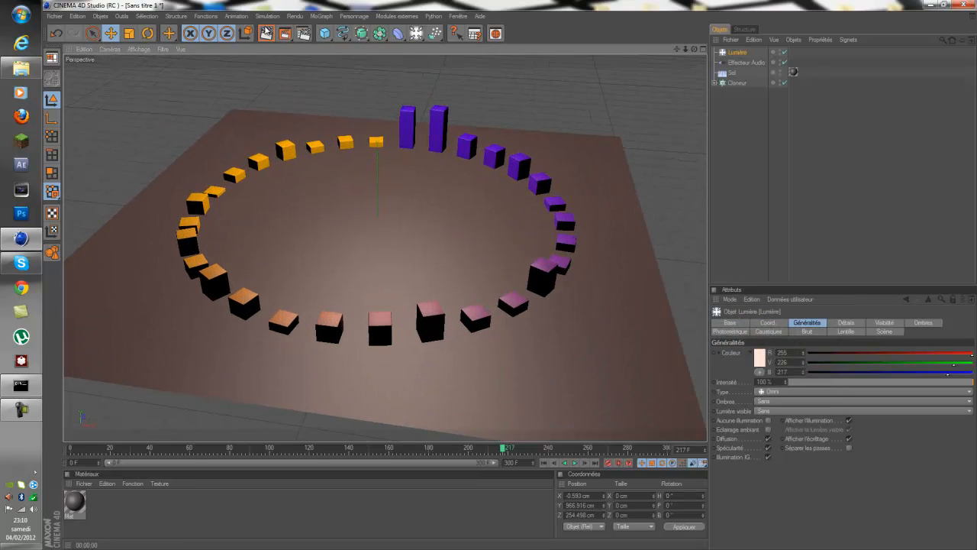
{"action": "left_click", "coordinate": [265, 33]}
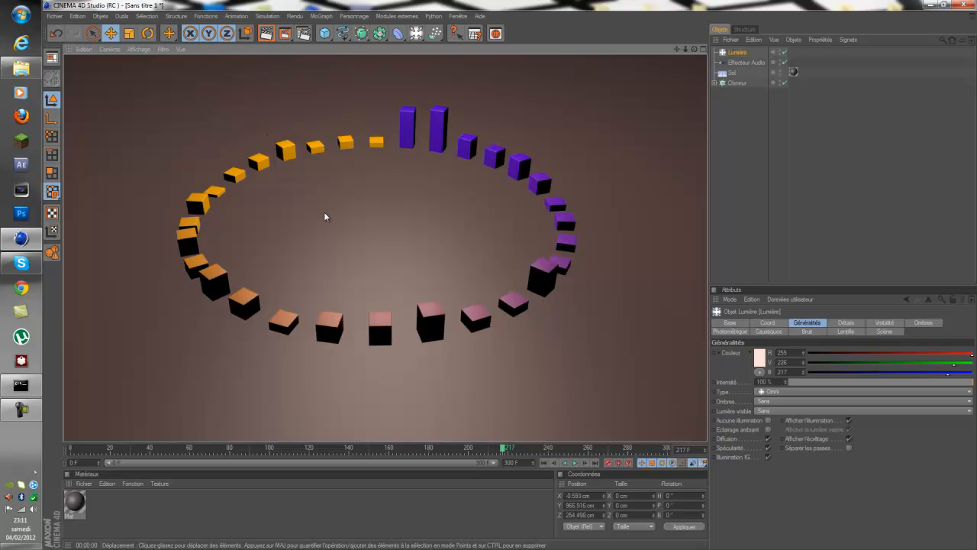
Add a MoText object and move it along X to about -593 cm so that it sits inside the ring
{"action": "left_click", "coordinate": [321, 16]}
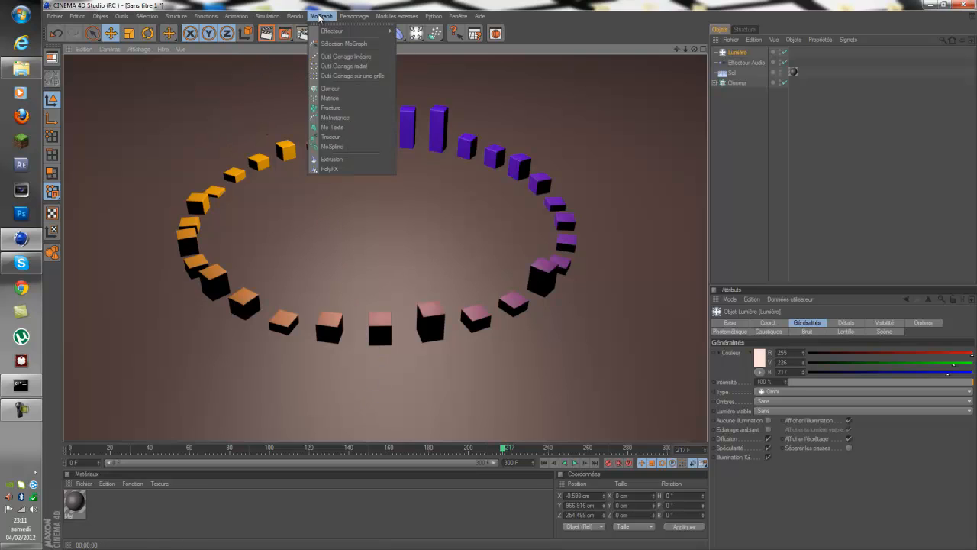
{"action": "left_click", "coordinate": [355, 127]}
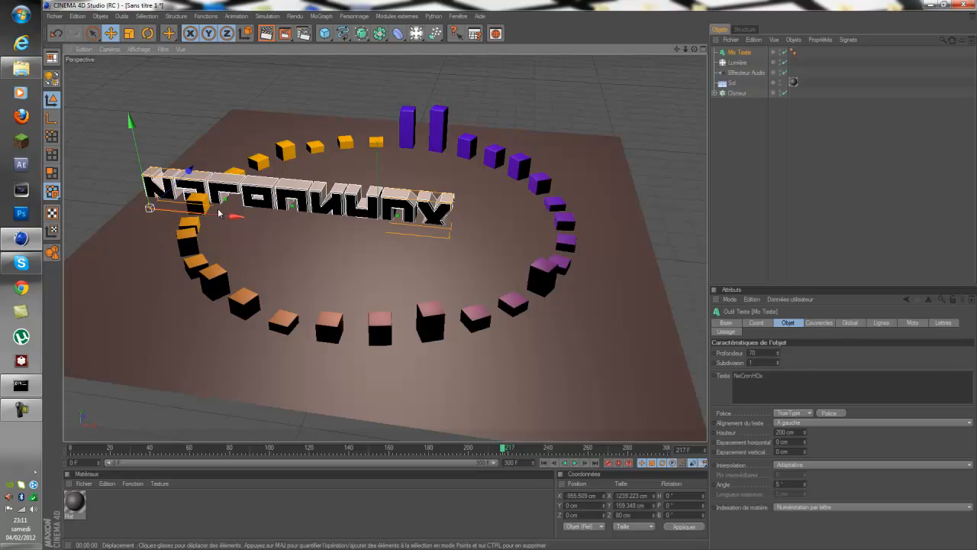
{"action": "left_click_drag", "start_coordinate": [219, 214], "coordinate": [510, 274]}
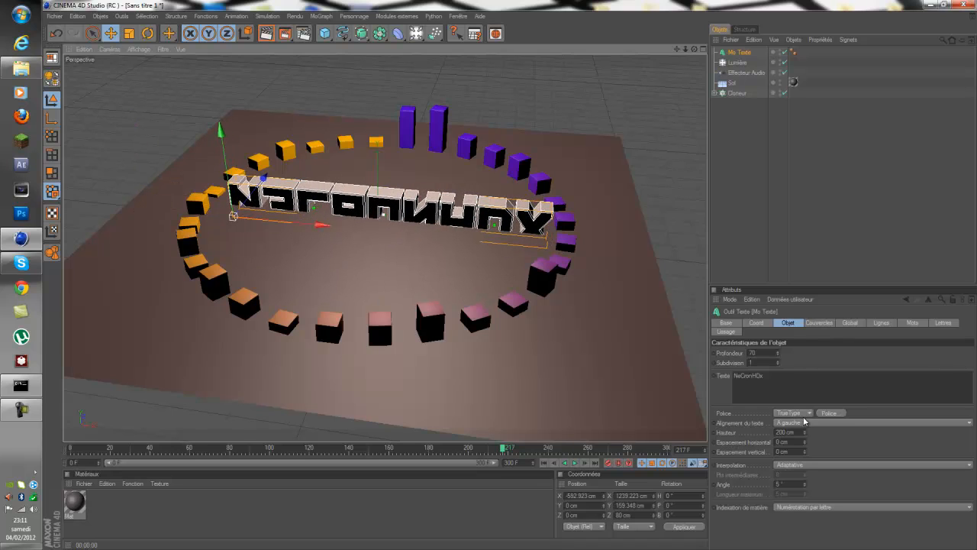
Set the MoText font to Zorque in the Gras style
{"action": "left_click", "coordinate": [829, 412]}
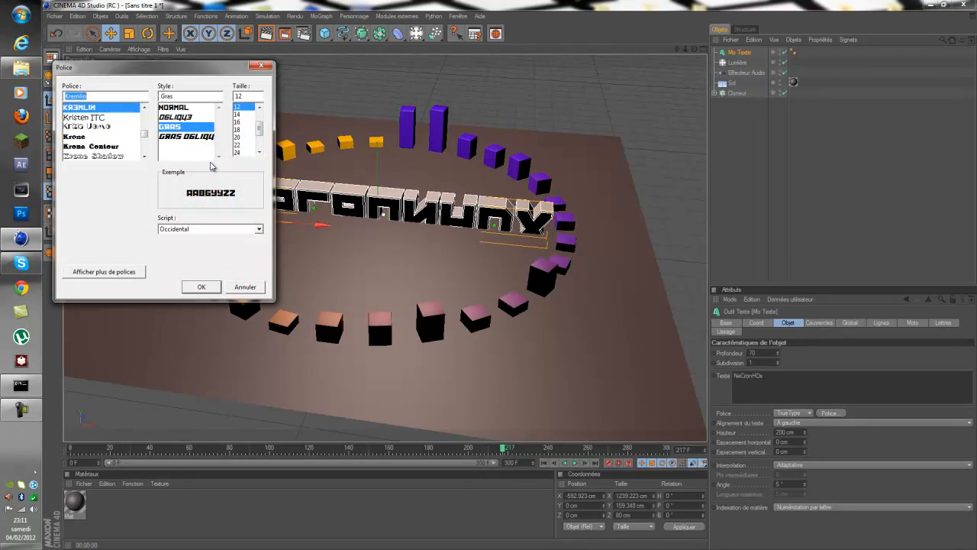
{"action": "left_click_drag", "start_coordinate": [145, 134], "coordinate": [146, 150]}
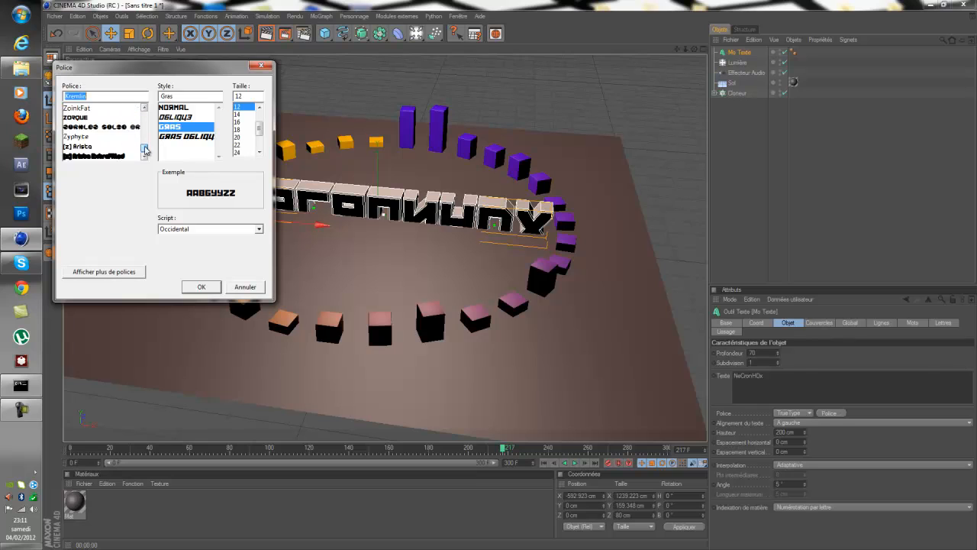
{"action": "left_click", "coordinate": [89, 127]}
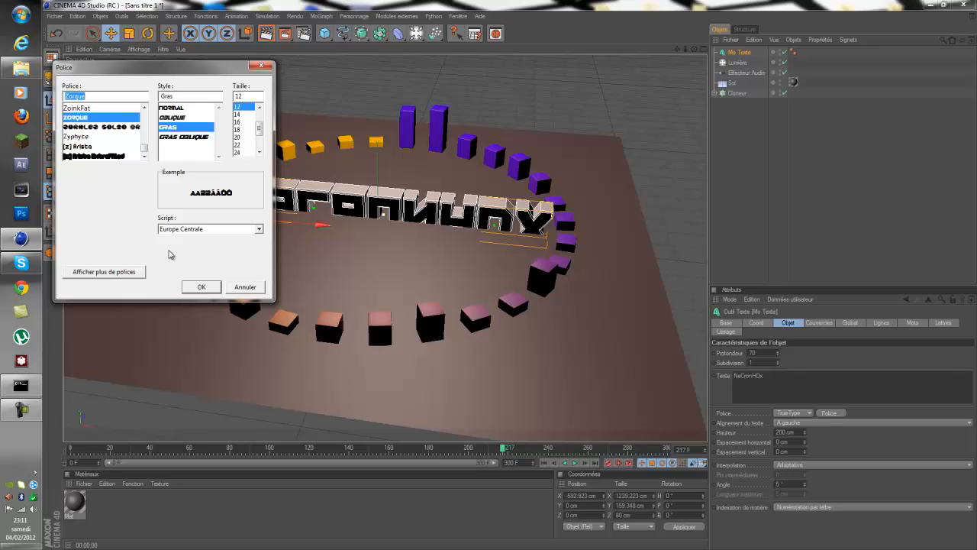
{"action": "left_click", "coordinate": [202, 286]}
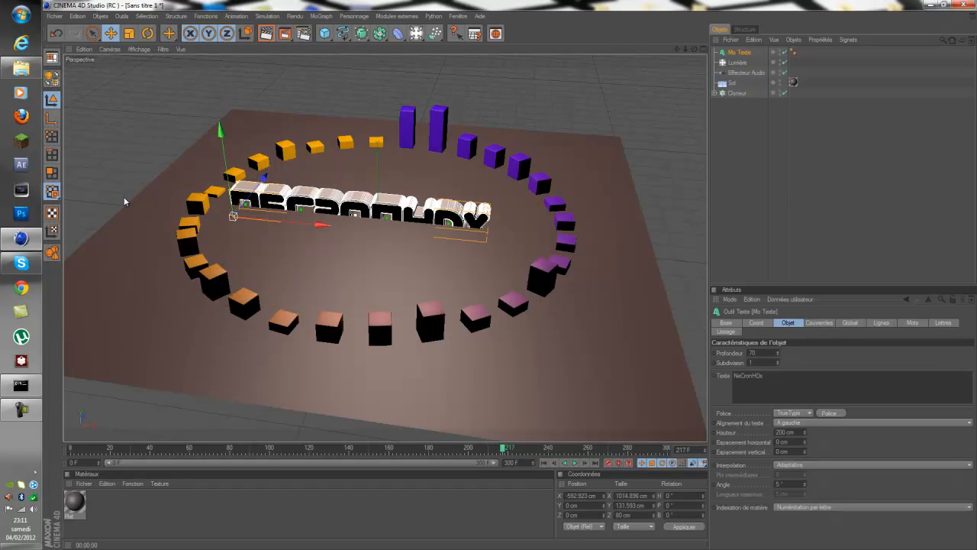
Change the MoText font to Impact
{"action": "left_click", "coordinate": [828, 413]}
{"action": "left_click_drag", "start_coordinate": [145, 151], "coordinate": [144, 138]}
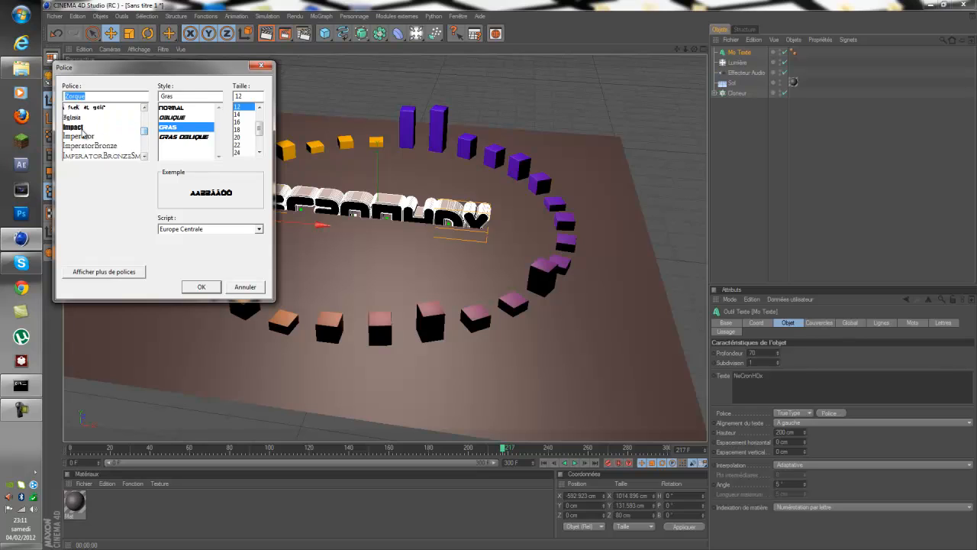
{"action": "left_click", "coordinate": [81, 128]}
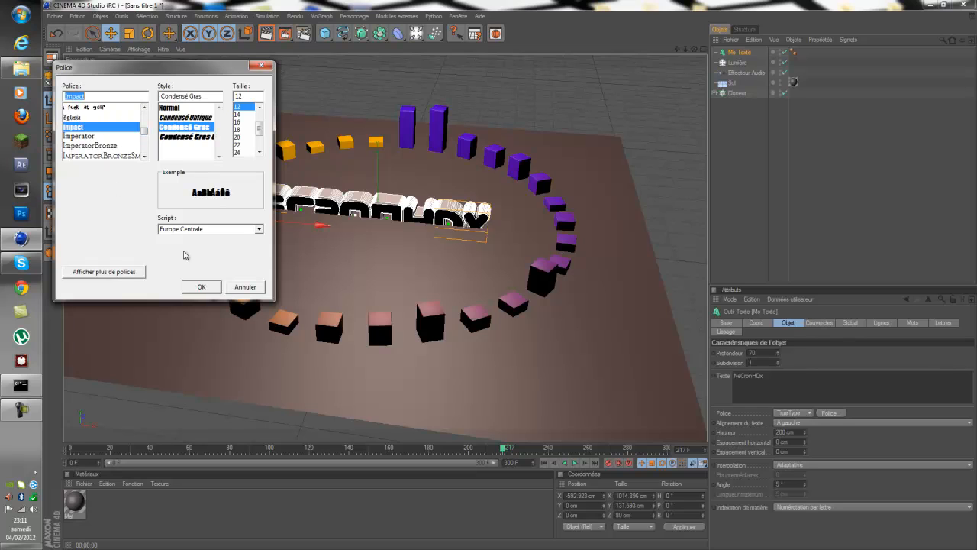
{"action": "left_click", "coordinate": [213, 290]}
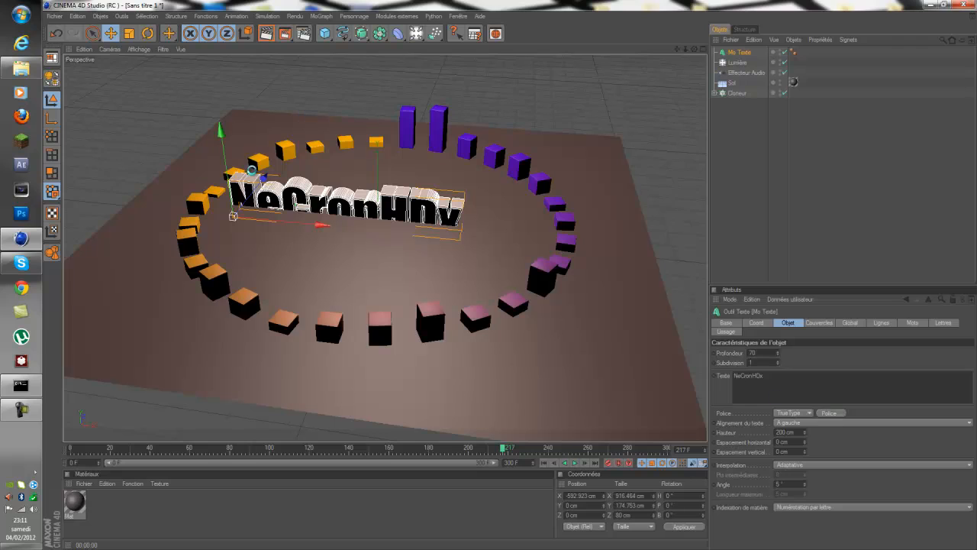
Set the MoText font to Bebas and shift the text along X to about -480 cm
{"action": "left_click", "coordinate": [829, 412]}
{"action": "scroll", "coordinate": [134, 145], "scroll_direction": "up", "scroll_amount": 2}
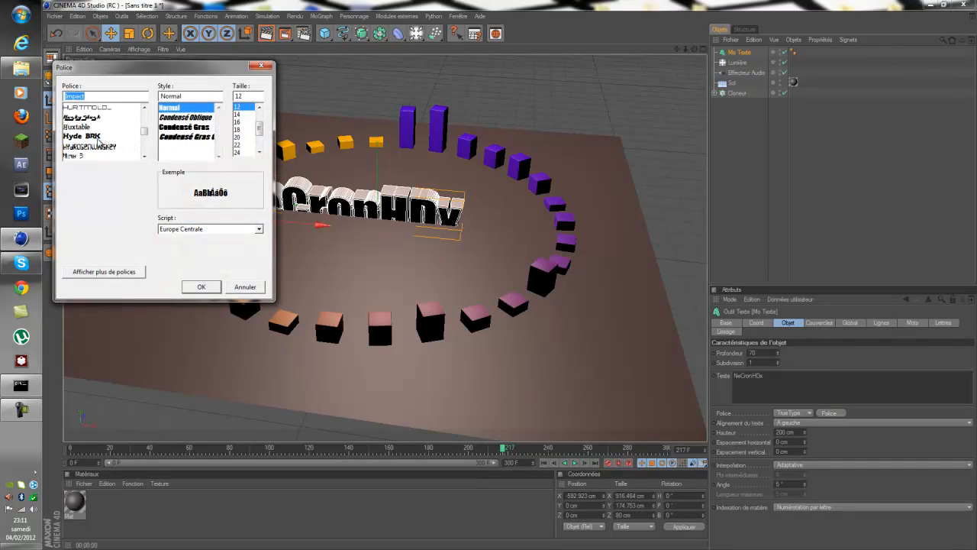
{"action": "scroll", "coordinate": [98, 141], "scroll_direction": "up", "scroll_amount": 2}
{"action": "scroll", "coordinate": [84, 131], "scroll_direction": "up", "scroll_amount": 3}
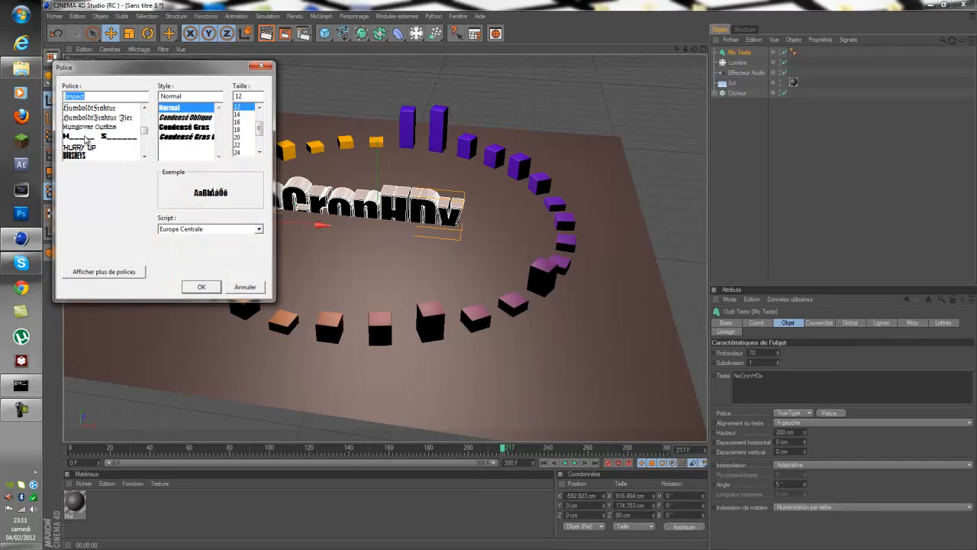
{"action": "scroll", "coordinate": [99, 150], "scroll_direction": "up", "scroll_amount": 2}
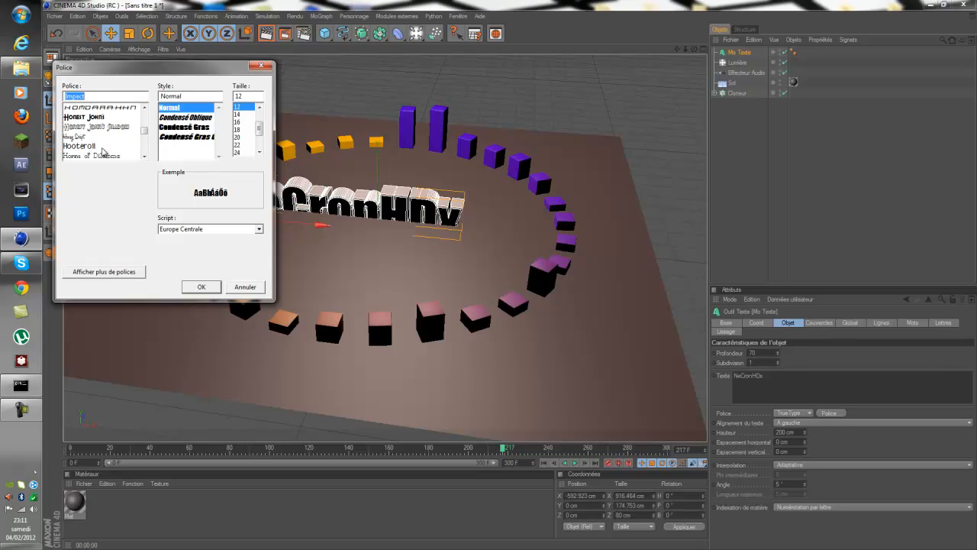
{"action": "scroll", "coordinate": [106, 132], "scroll_direction": "up", "scroll_amount": 2}
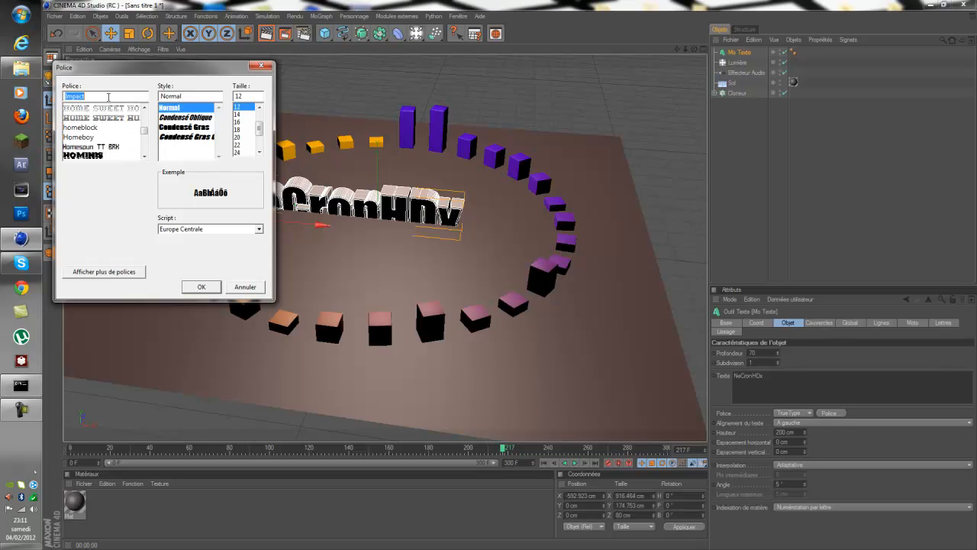
{"action": "type", "text": "Bebas"}
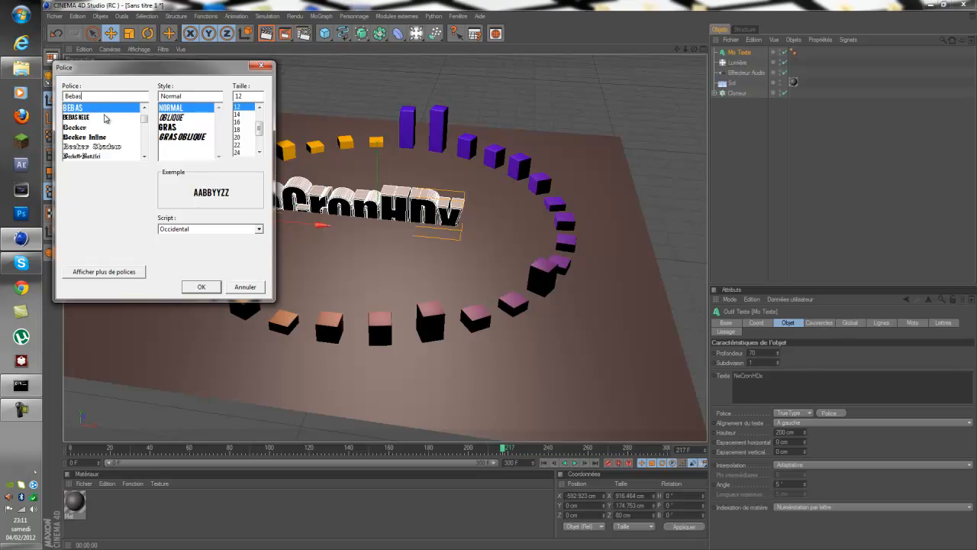
{"action": "left_click", "coordinate": [202, 286]}
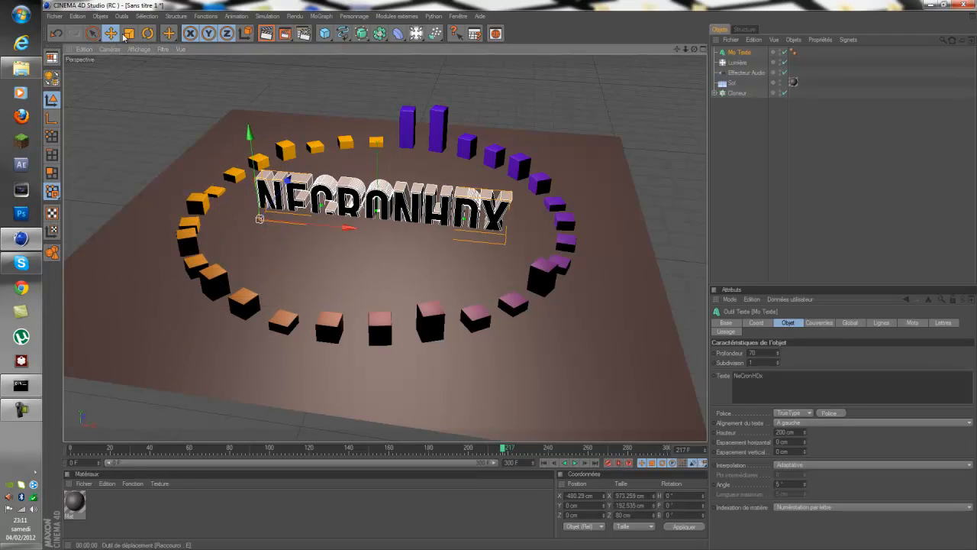
Switch to the desktop to view the wallpaper's 3D lettering, and return to CINEMA 4D
{"action": "left_click", "coordinate": [930, 6]}
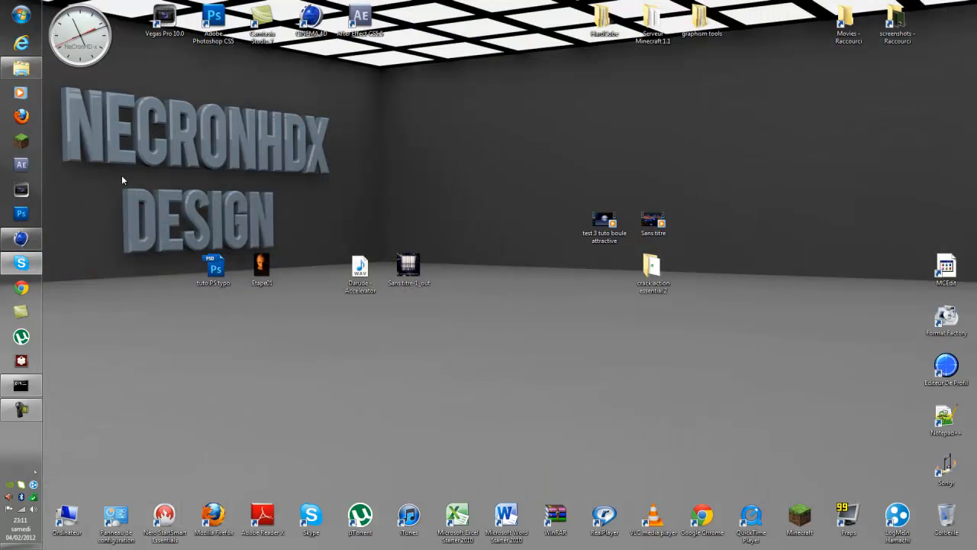
{"action": "left_click", "coordinate": [20, 238]}
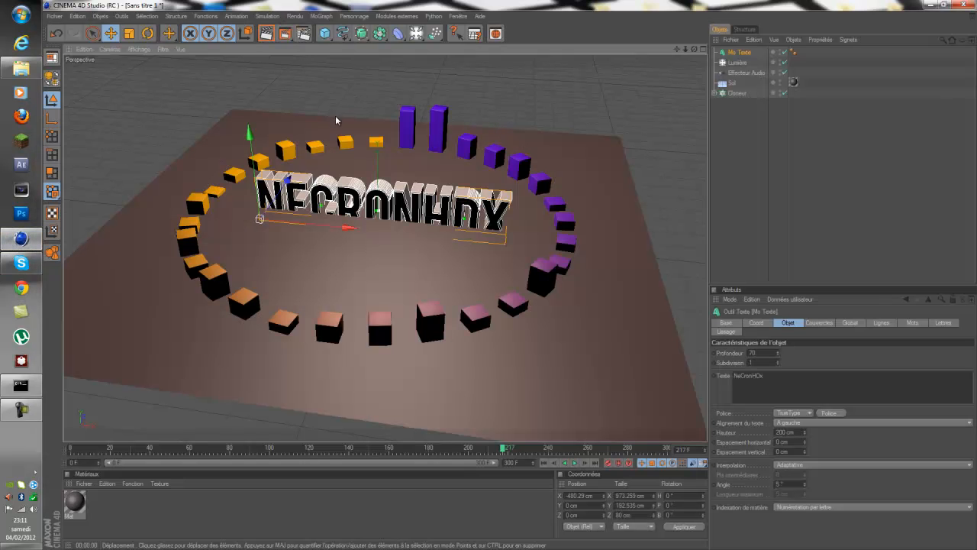
Move the text to Z about -86 cm and rotate its pitch to -90° to lay it flat
{"action": "left_click_drag", "start_coordinate": [286, 181], "coordinate": [277, 194]}
{"action": "left_click", "coordinate": [147, 34]}
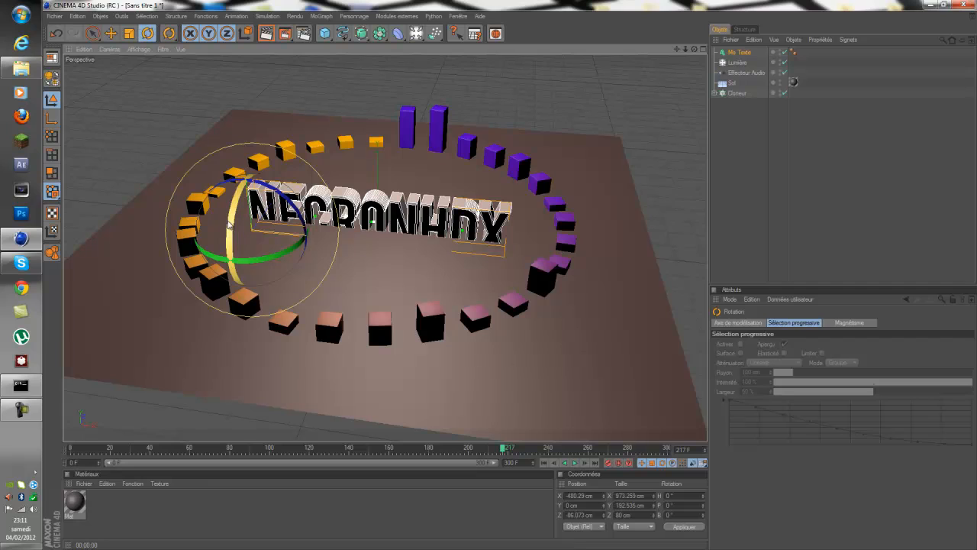
{"action": "left_click_drag", "start_coordinate": [230, 226], "coordinate": [258, 190]}
Raise the flat text above the floor to Y about 88 cm
{"action": "key", "text": "e"}
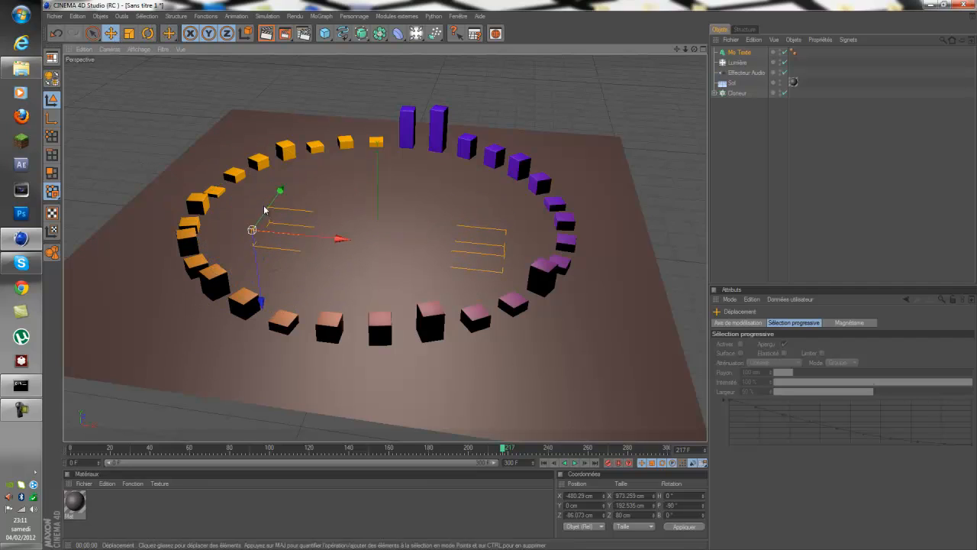
{"action": "left_click_drag", "start_coordinate": [259, 278], "coordinate": [257, 260]}
{"action": "left_click_drag", "start_coordinate": [694, 49], "coordinate": [508, 278]}
Create a new material with a white colour of RGB 255, 255, 255 and reflection enabled at 37 % intensity
{"action": "double_click", "coordinate": [138, 508]}
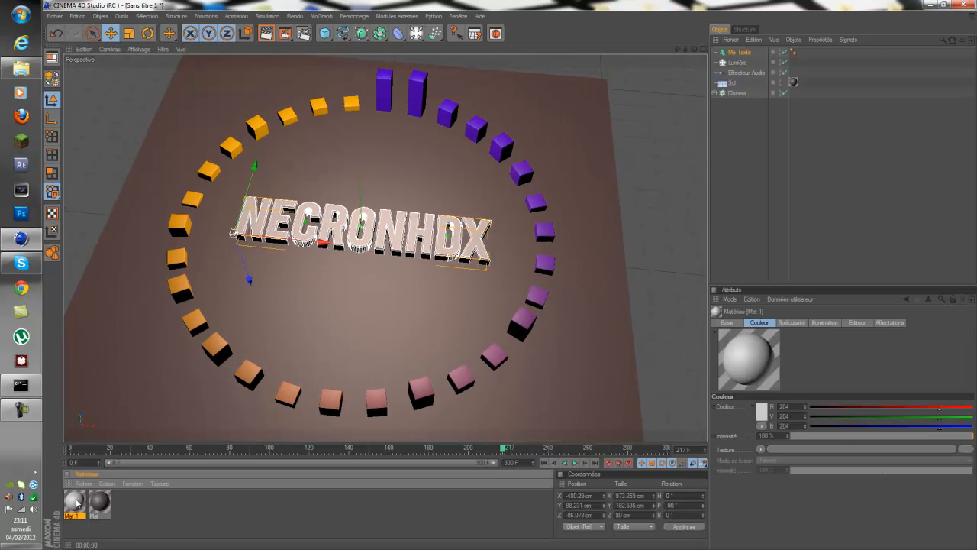
{"action": "double_click", "coordinate": [74, 501]}
{"action": "left_click", "coordinate": [274, 111]}
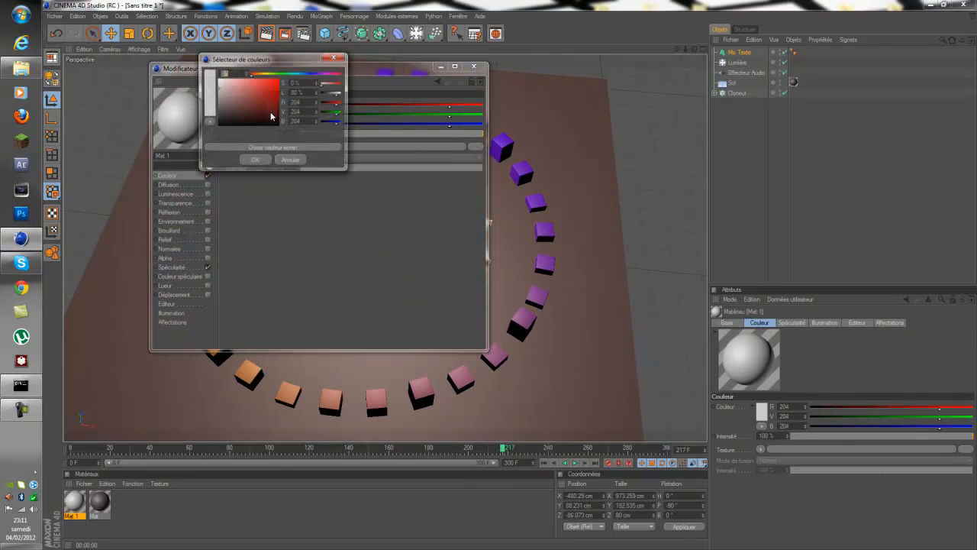
{"action": "left_click", "coordinate": [252, 161]}
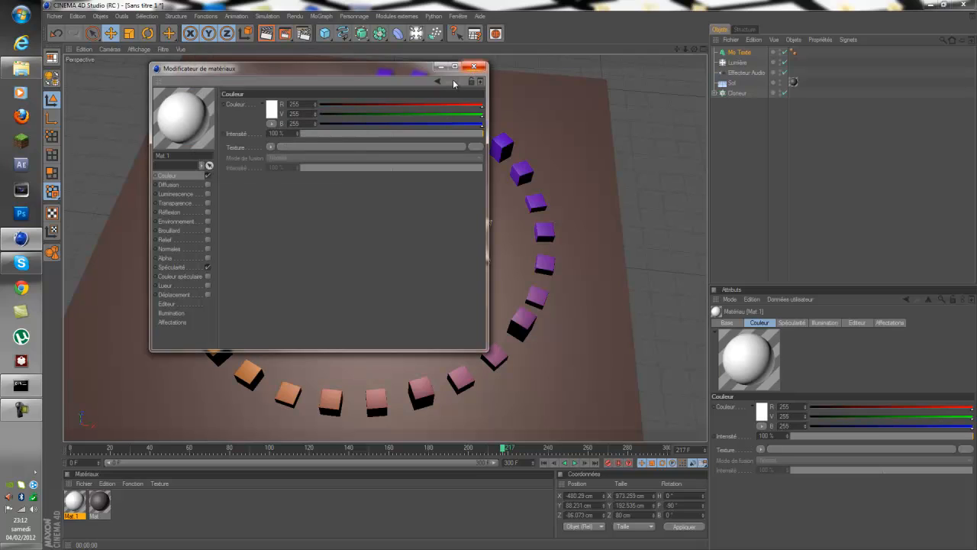
{"action": "left_click", "coordinate": [207, 211]}
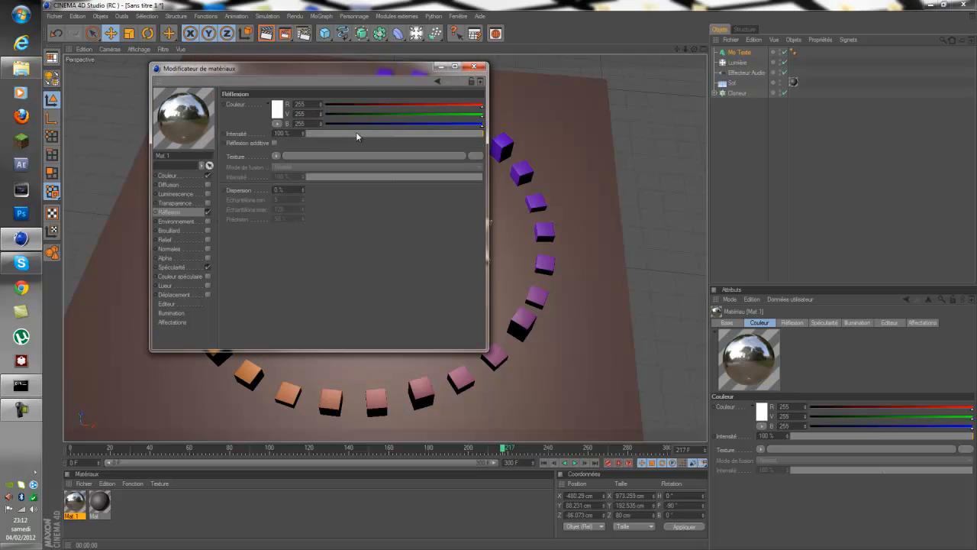
{"action": "left_click_drag", "start_coordinate": [355, 133], "coordinate": [371, 134]}
{"action": "left_click", "coordinate": [474, 67]}
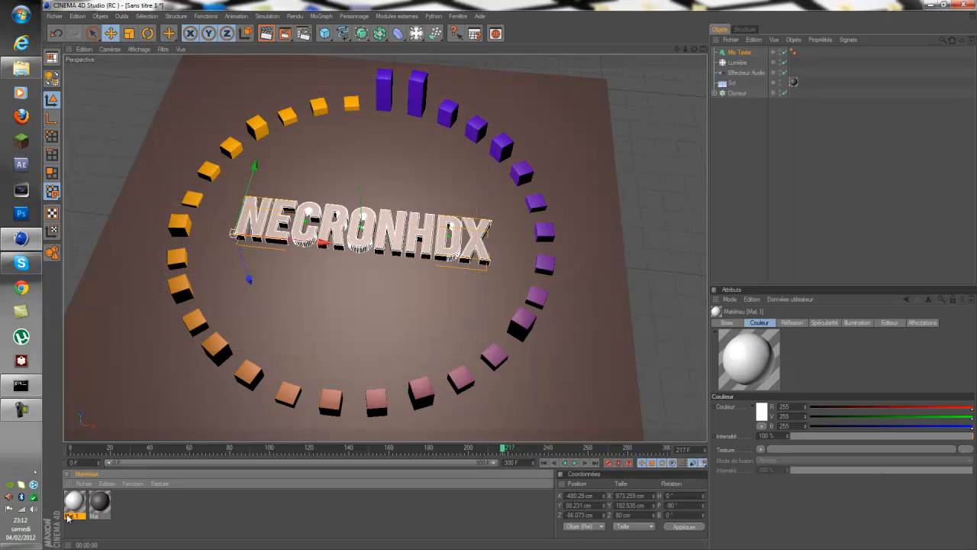
Apply the white reflective material to the MoText and preview the scene with a viewport render
{"action": "left_click_drag", "start_coordinate": [300, 239], "coordinate": [300, 239]}
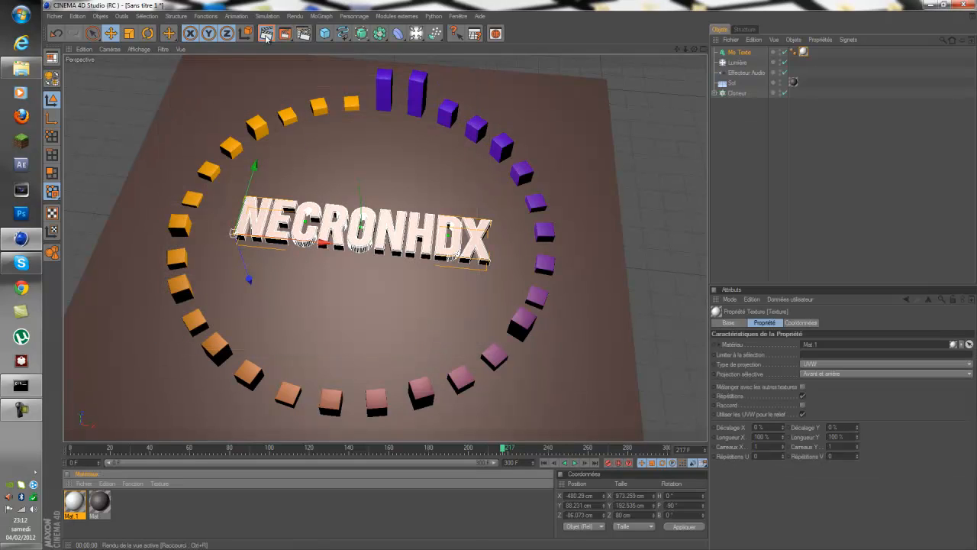
{"action": "left_click", "coordinate": [266, 34]}
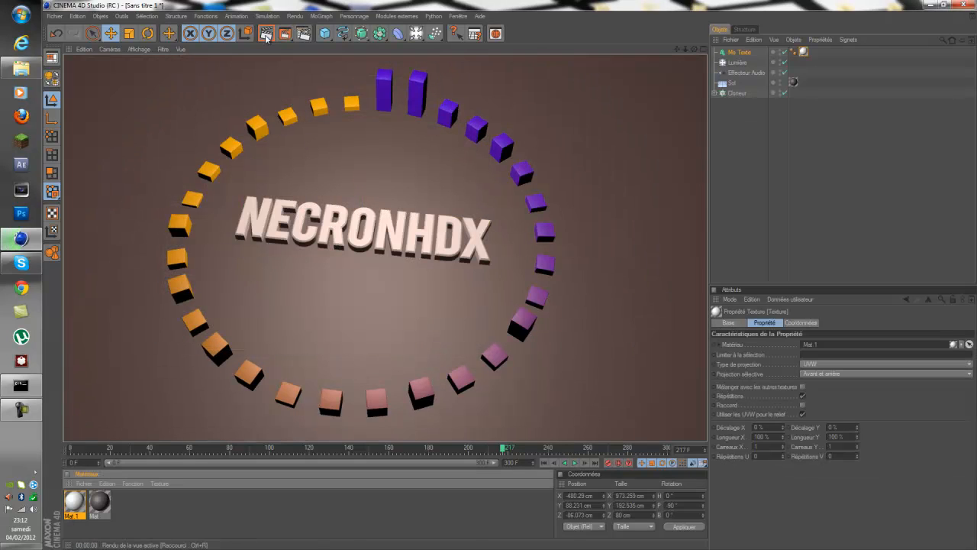
Set the white material's colour intensity to 300 % and preview it with a viewport render
{"action": "double_click", "coordinate": [74, 503]}
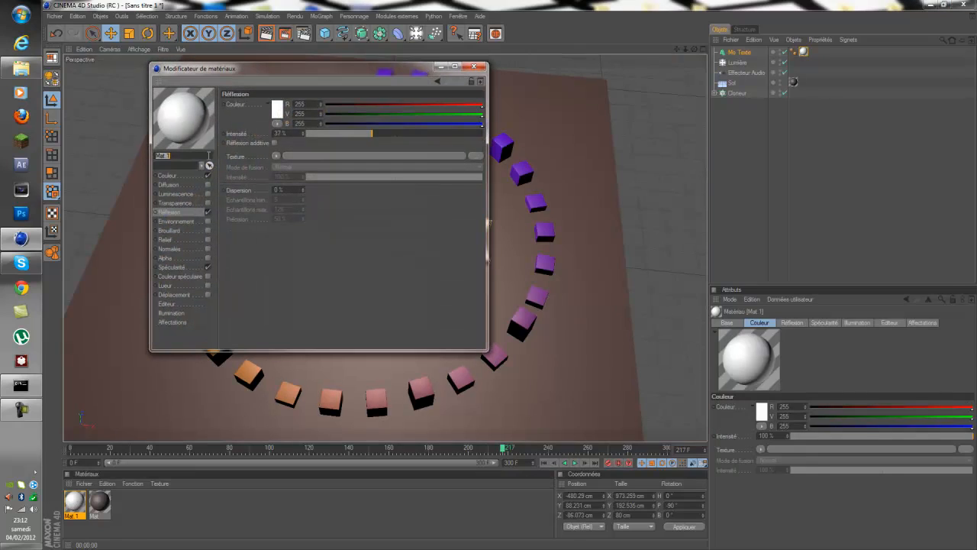
{"action": "left_click", "coordinate": [170, 176]}
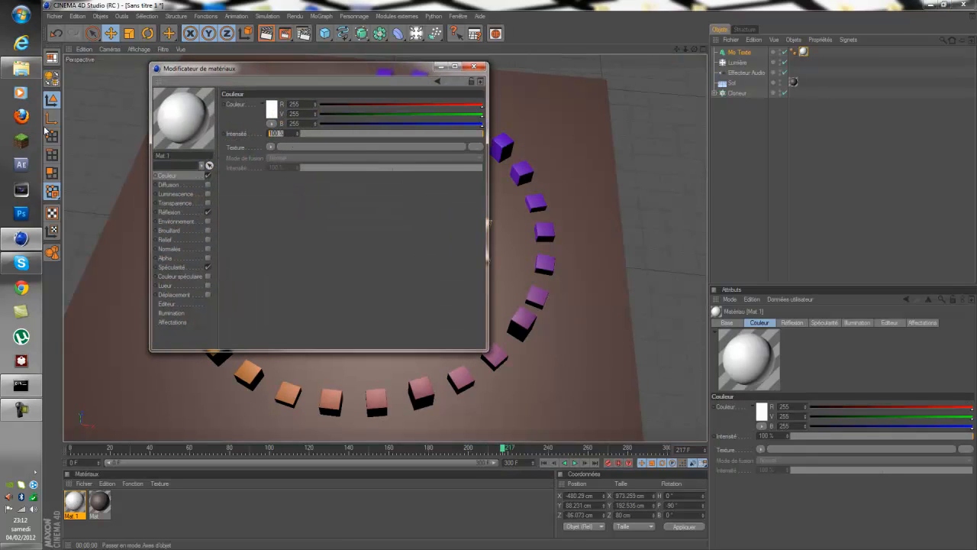
{"action": "type", "text": "300"}
{"action": "key", "text": "Return"}
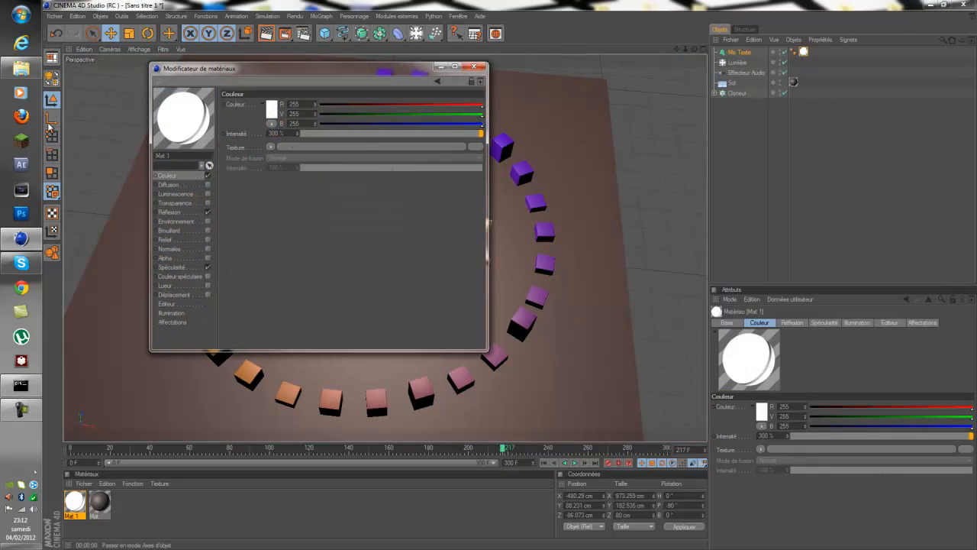
{"action": "left_click", "coordinate": [474, 67]}
{"action": "left_click", "coordinate": [266, 33]}
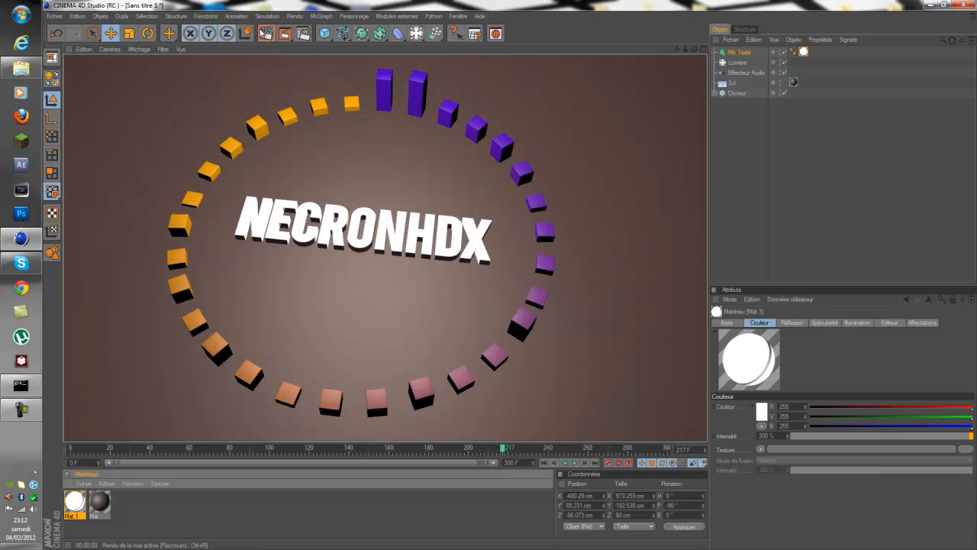
Set the white material's colour intensity to 250 % and preview it with a viewport render
{"action": "double_click", "coordinate": [75, 500]}
{"action": "left_click", "coordinate": [283, 133]}
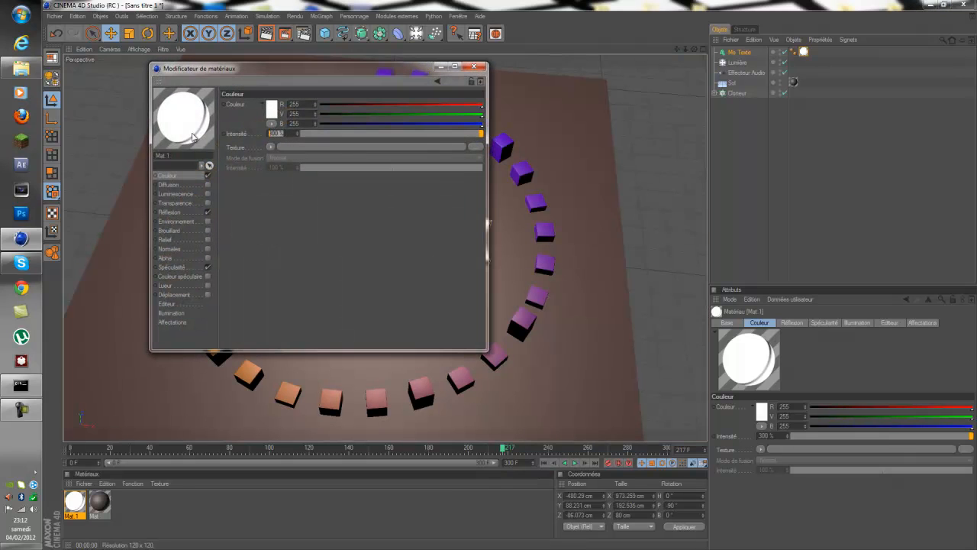
{"action": "type", "text": "250"}
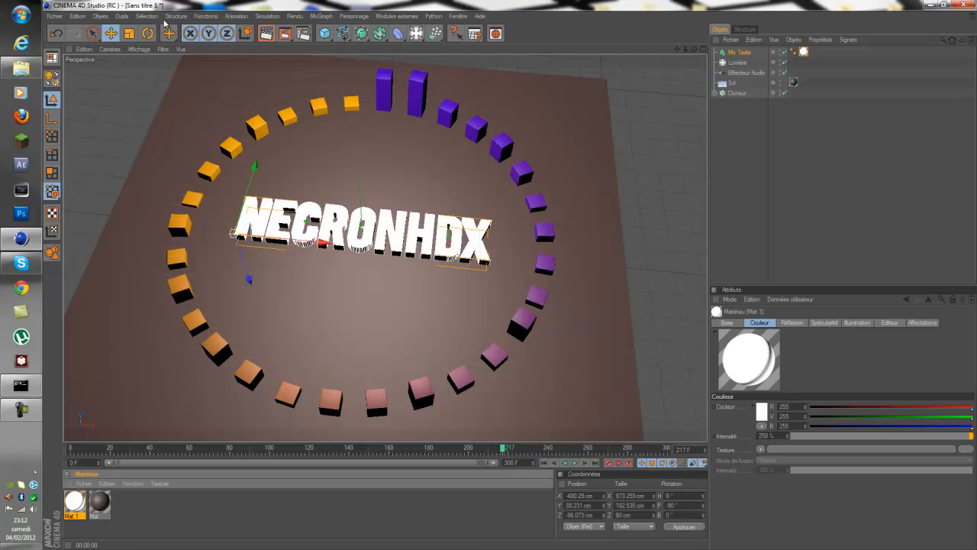
{"action": "left_click", "coordinate": [474, 67]}
{"action": "left_click", "coordinate": [265, 35]}
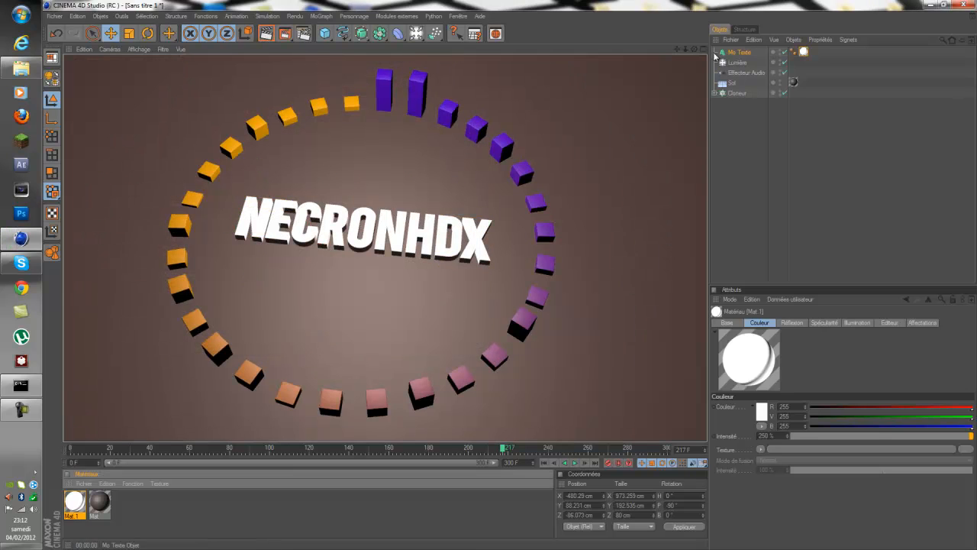
Play the animation from frame 0 to check how the ring of bars reacts to the sound around the text
{"action": "mouse_move", "coordinate": [497, 279]}
{"action": "left_mouse_down", "text": "alt"}
{"action": "mouse_move", "coordinate": [504, 291]}
{"action": "mouse_move", "coordinate": [513, 275]}
{"action": "mouse_move", "coordinate": [504, 282]}
{"action": "mouse_move", "coordinate": [517, 283]}
{"action": "mouse_move", "coordinate": [516, 269]}
{"action": "mouse_move", "coordinate": [509, 275]}
{"action": "left_mouse_up", "text": "alt"}
{"action": "left_click", "coordinate": [540, 466]}
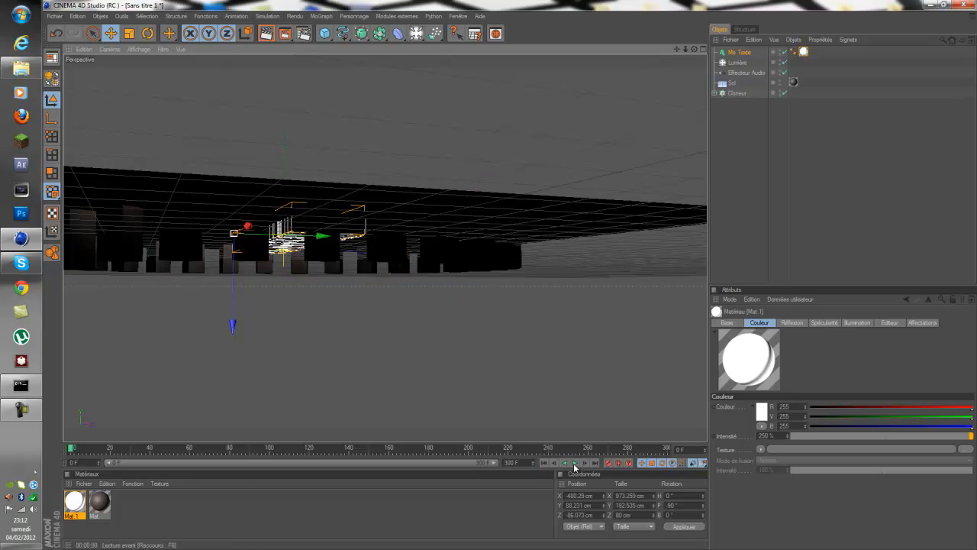
{"action": "left_click", "coordinate": [575, 467]}
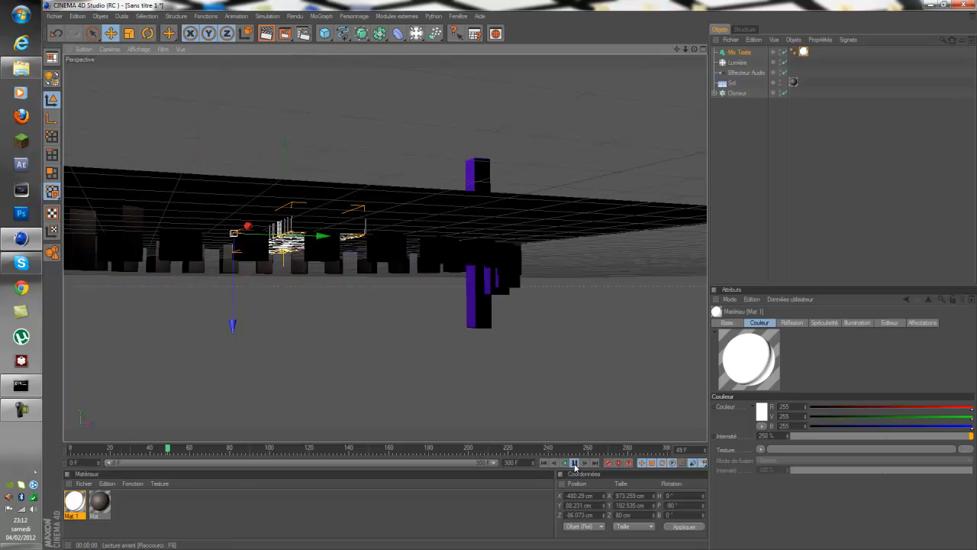
{"action": "left_click", "coordinate": [575, 465]}
{"action": "left_click_drag", "start_coordinate": [694, 50], "coordinate": [510, 277]}
{"action": "left_click", "coordinate": [544, 464]}
{"action": "left_click", "coordinate": [575, 463]}
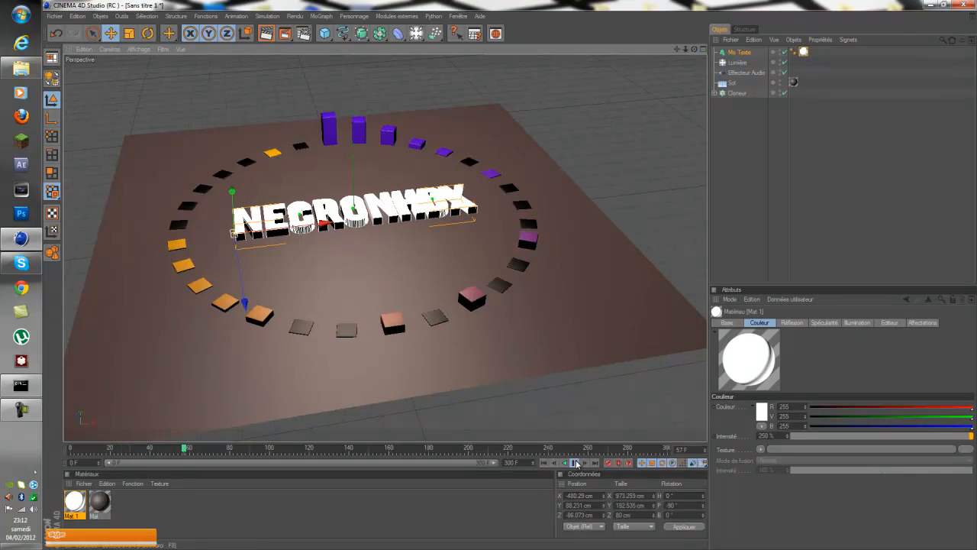
{"action": "left_click", "coordinate": [151, 516]}
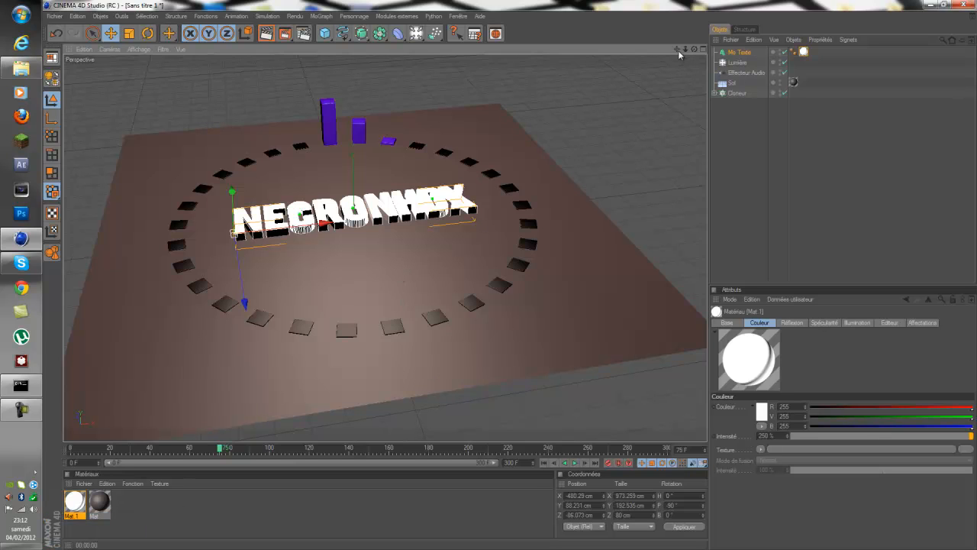
{"action": "left_click_drag", "start_coordinate": [677, 49], "coordinate": [512, 278]}
{"action": "left_click_drag", "start_coordinate": [695, 51], "coordinate": [511, 279]}
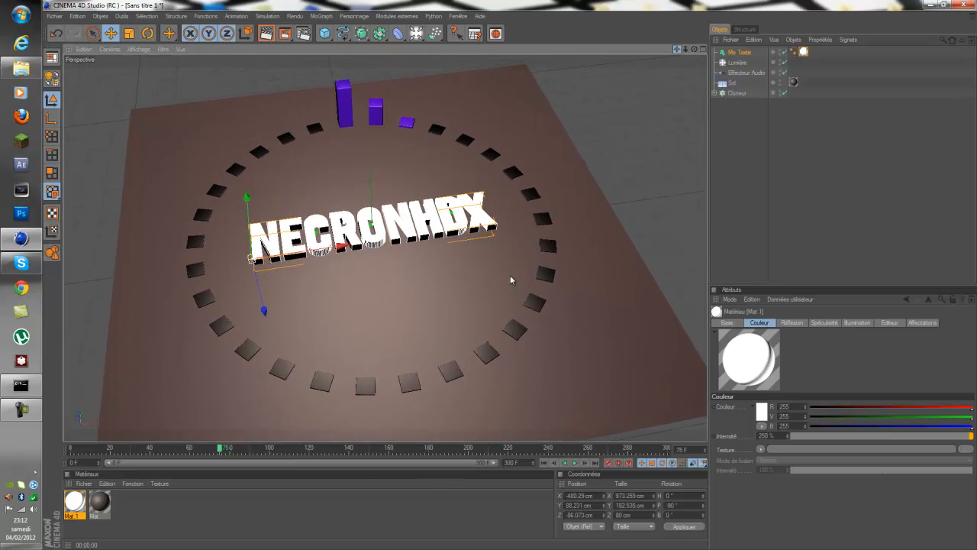
{"action": "left_click", "coordinate": [738, 53]}
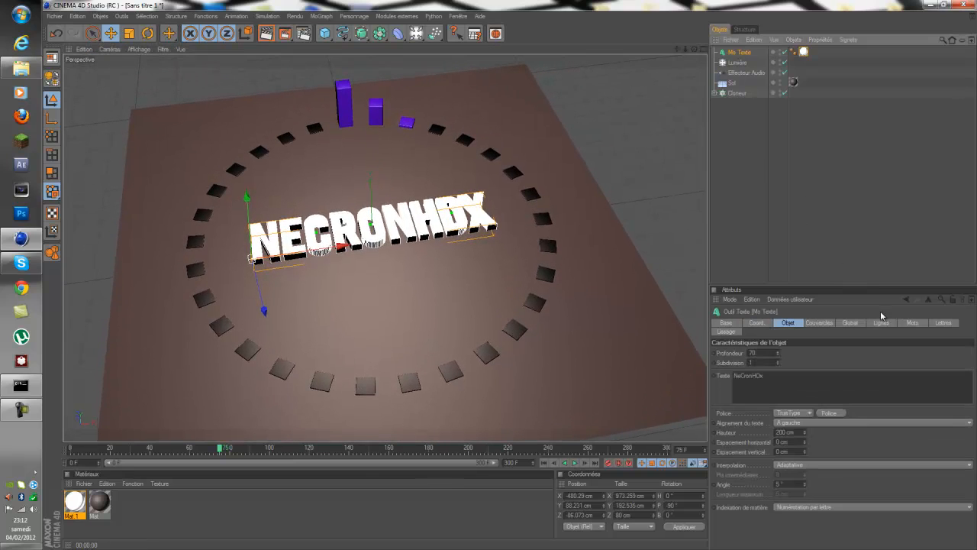
{"action": "left_click", "coordinate": [724, 331]}
{"action": "left_click", "coordinate": [731, 324]}
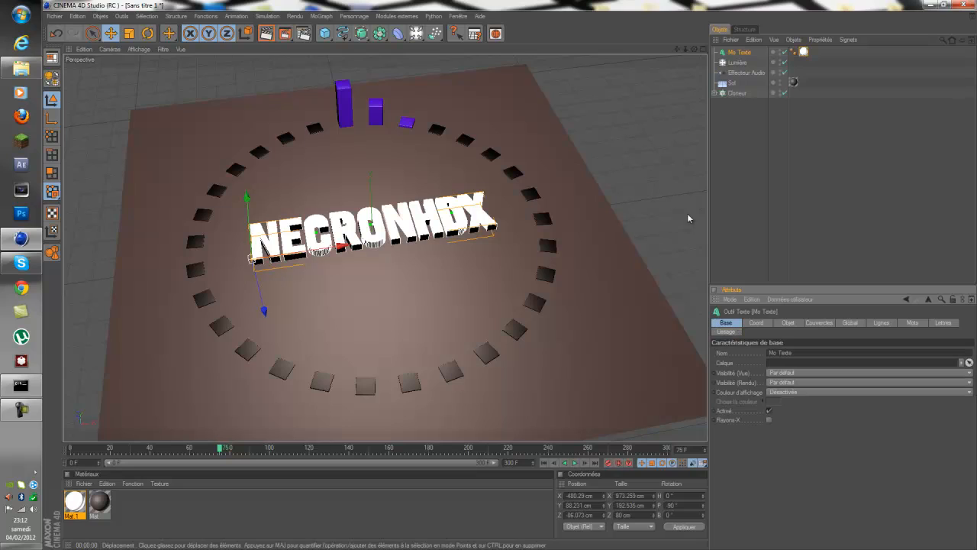
Add a camera to the scene, look through it and adjust its aim at the text
{"action": "left_click", "coordinate": [416, 33]}
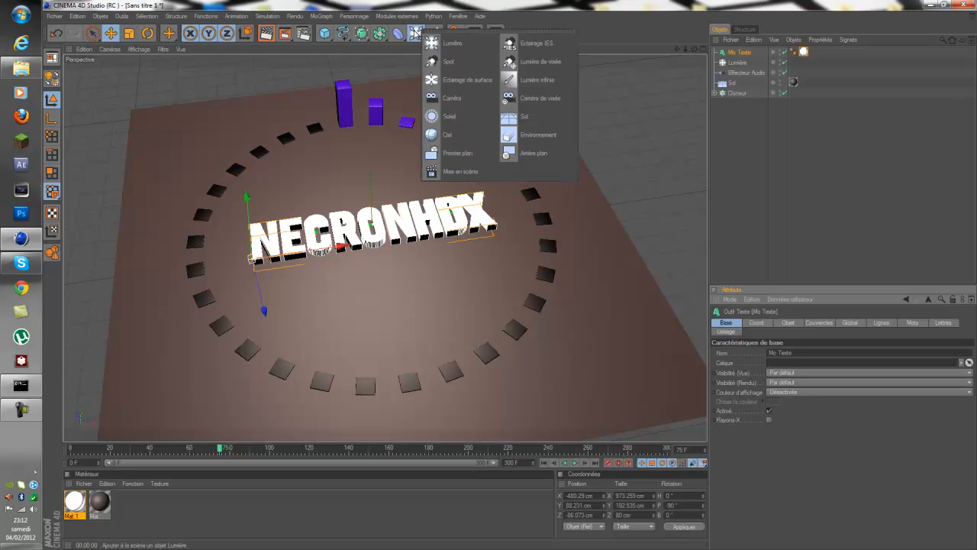
{"action": "left_click", "coordinate": [458, 97]}
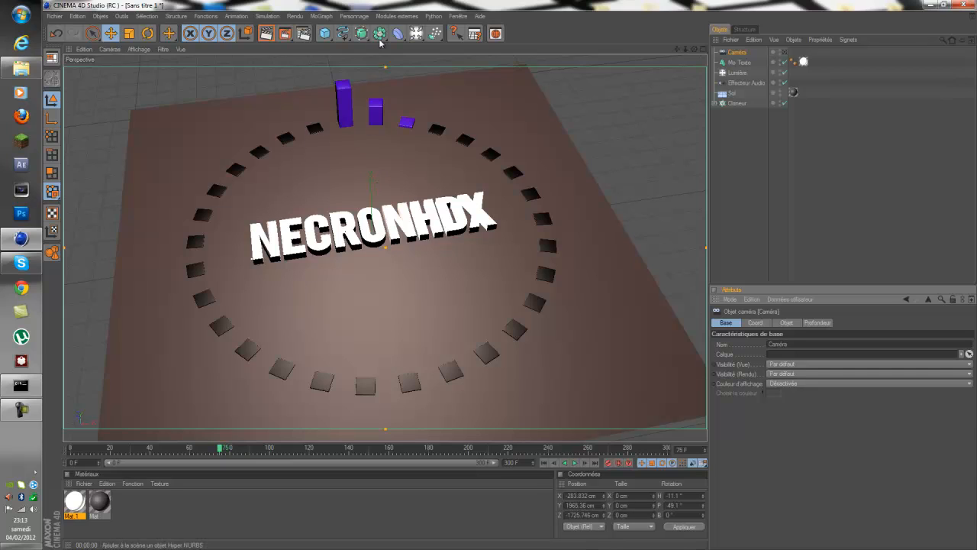
{"action": "left_click", "coordinate": [415, 34]}
{"action": "left_click_drag", "start_coordinate": [514, 284], "coordinate": [566, 330]}
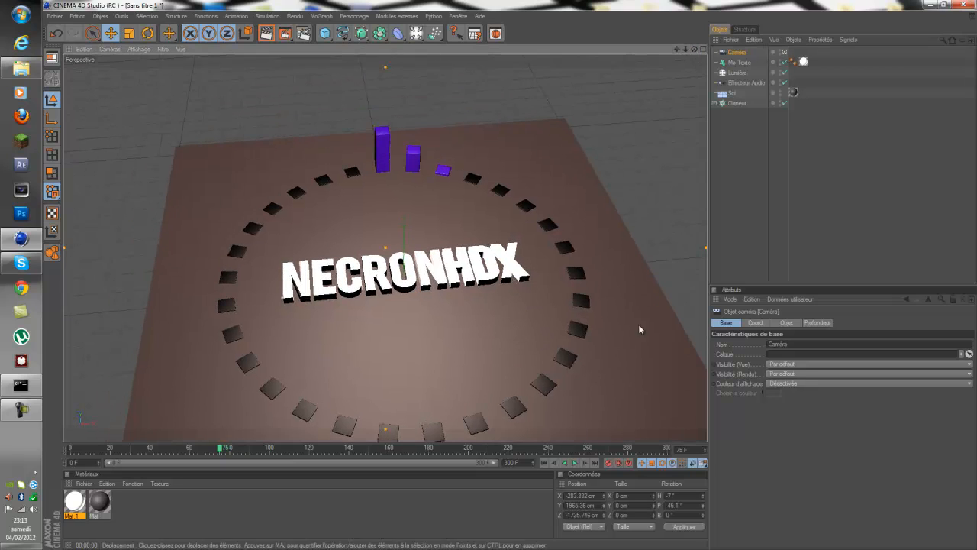
At frame 0, place the camera just above the floor outside the ring, facing the text, and record its keyframe
{"action": "left_click", "coordinate": [544, 463]}
{"action": "left_click_drag", "start_coordinate": [677, 50], "coordinate": [510, 278]}
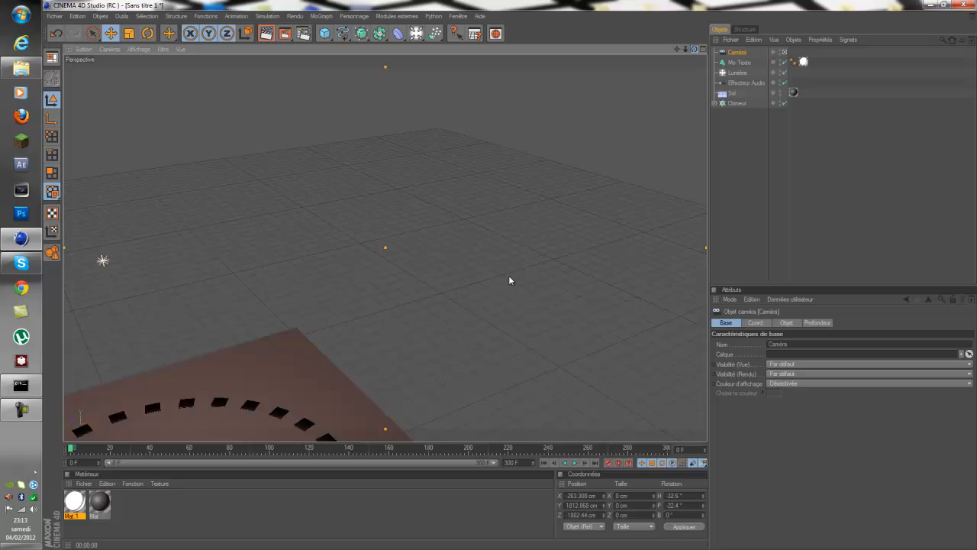
{"action": "scroll", "coordinate": [632, 193], "scroll_direction": "up", "scroll_amount": 3}
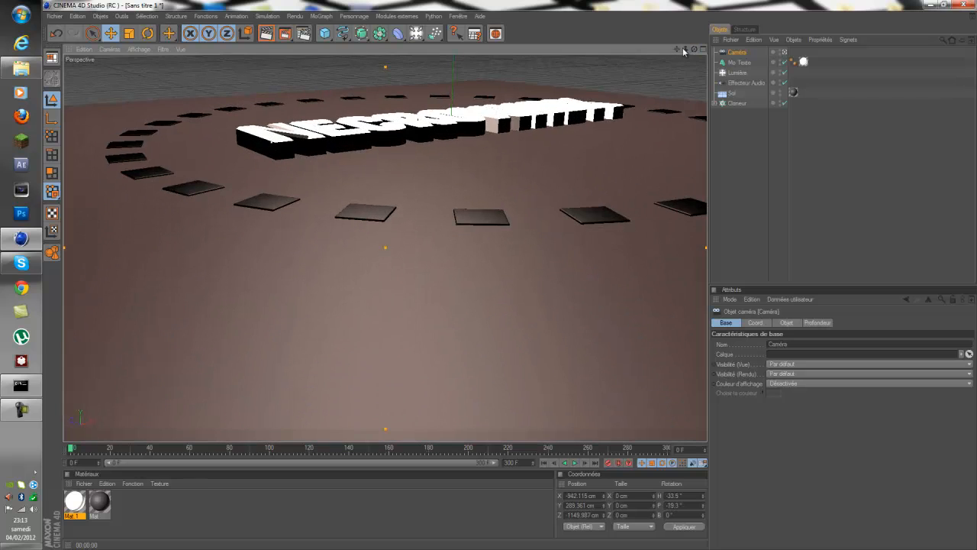
{"action": "left_click_drag", "start_coordinate": [677, 49], "coordinate": [510, 275]}
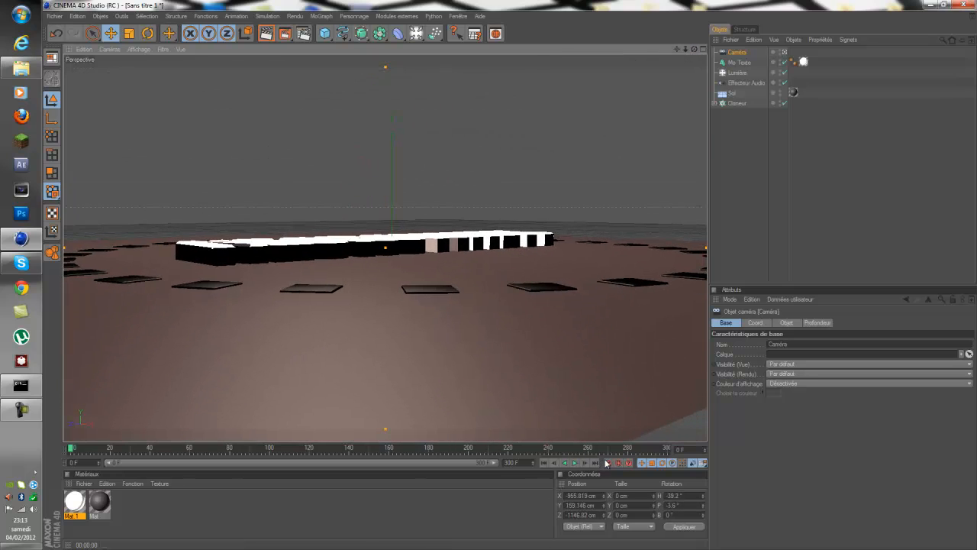
At frame 99, bring the camera to an angled close view beside the X of the text and record its keyframe
{"action": "left_click", "coordinate": [268, 448]}
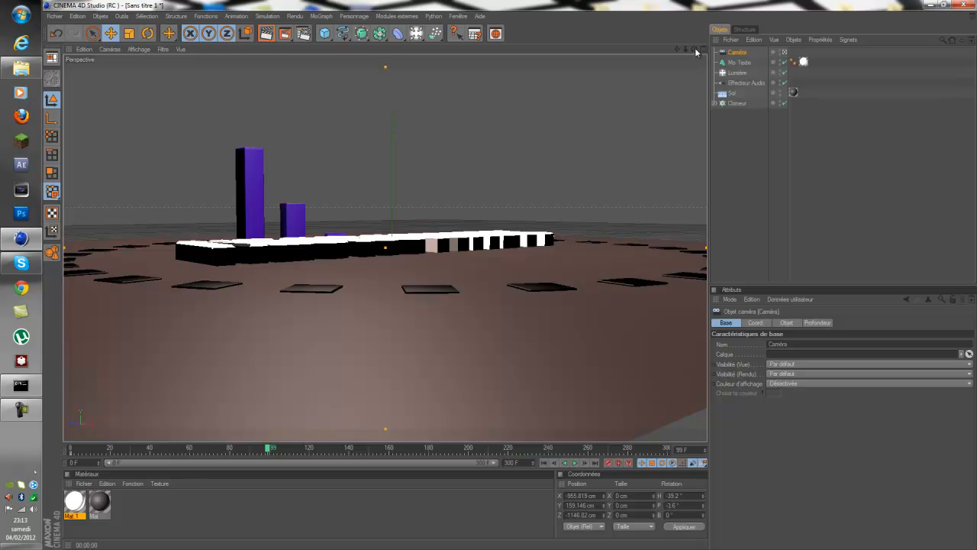
{"action": "left_click_drag", "start_coordinate": [694, 50], "coordinate": [637, 126]}
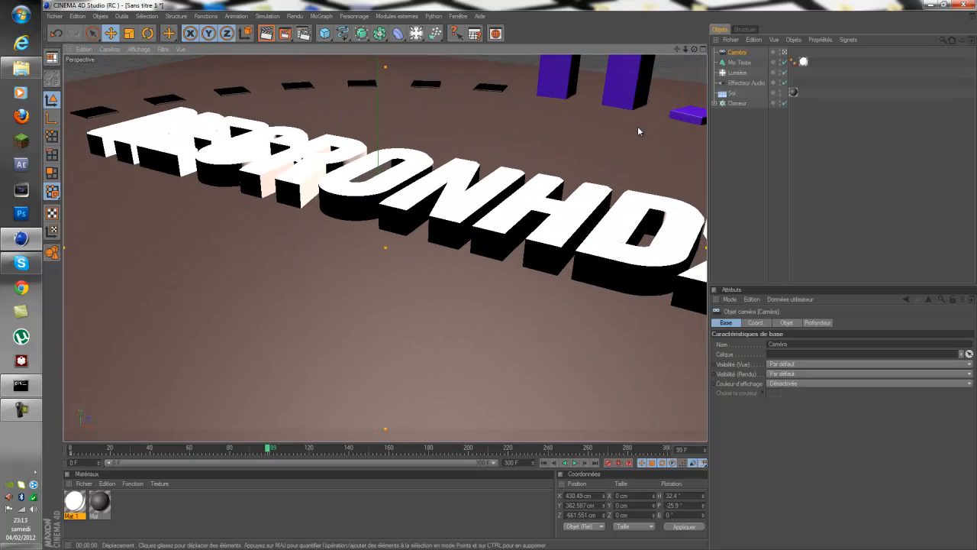
{"action": "scroll", "coordinate": [639, 130], "scroll_direction": "down", "scroll_amount": 3}
{"action": "left_click_drag", "start_coordinate": [677, 50], "coordinate": [515, 282]}
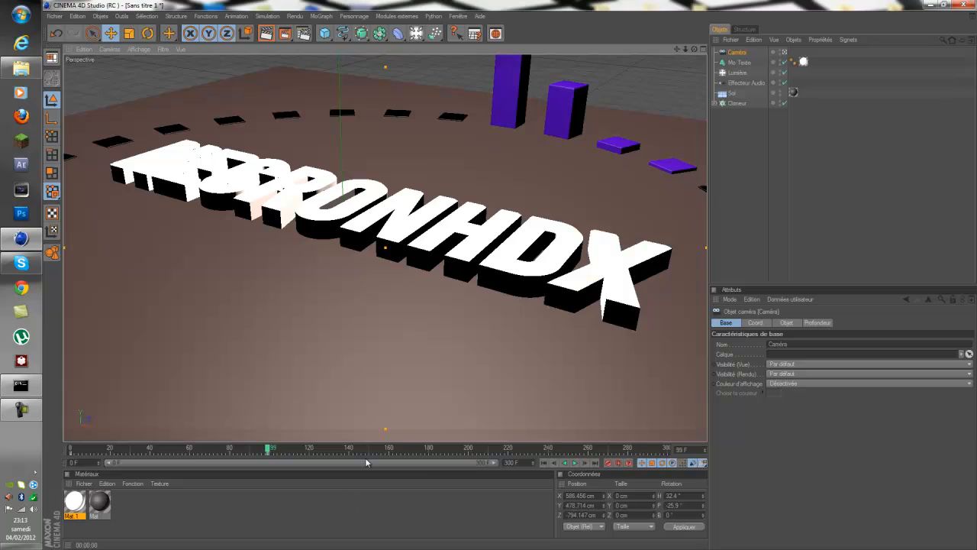
At frame 200, raise the camera to a high view framing the whole ring and text, and record its keyframe
{"action": "left_click", "coordinate": [507, 452]}
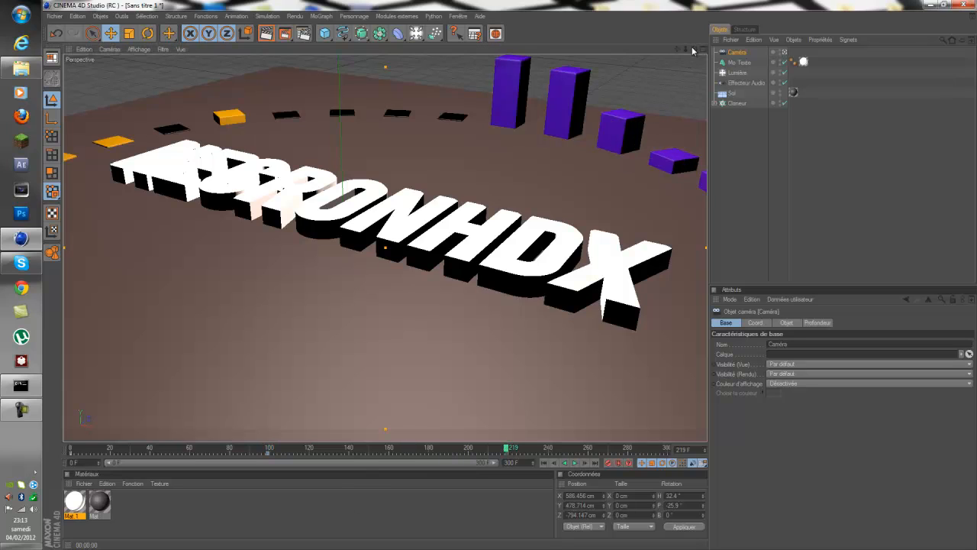
{"action": "left_click", "coordinate": [469, 450]}
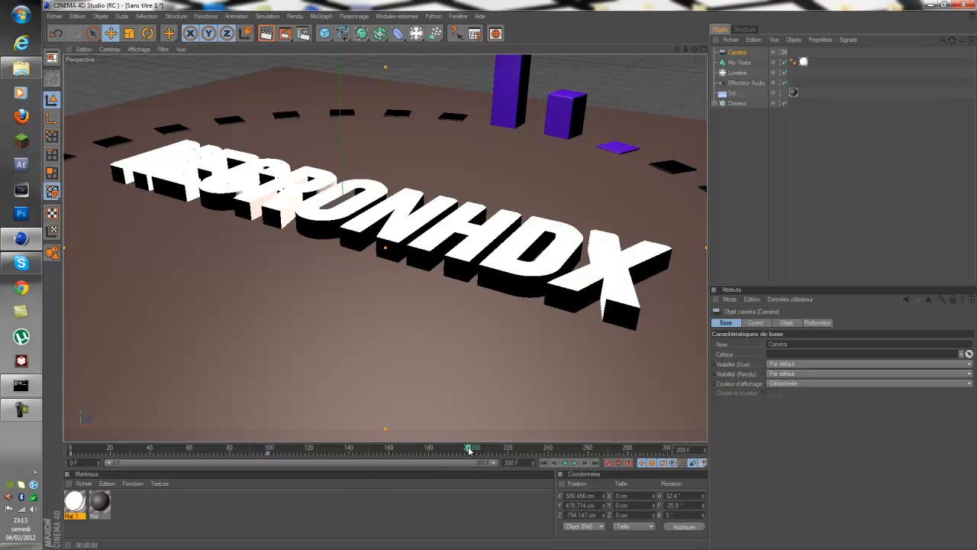
{"action": "left_click_drag", "start_coordinate": [694, 49], "coordinate": [511, 274]}
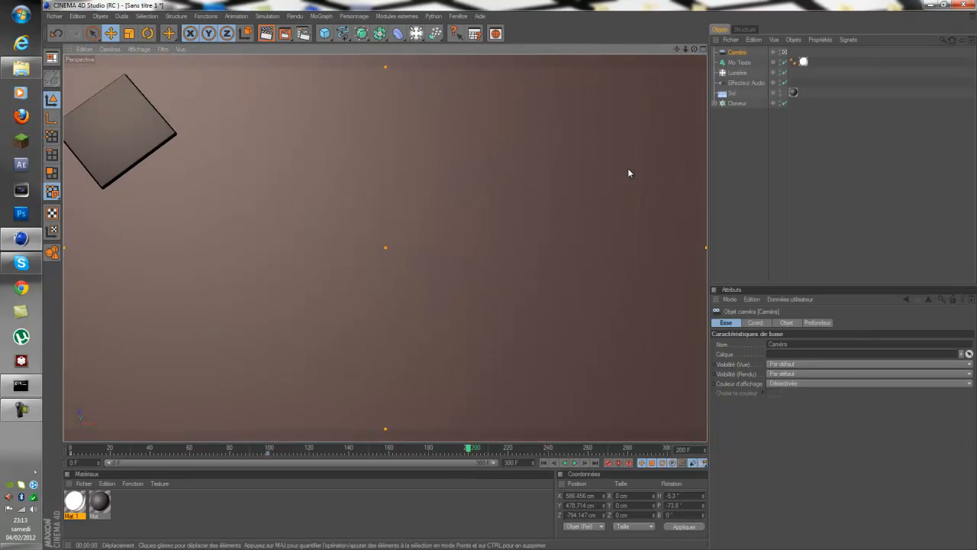
{"action": "scroll", "coordinate": [642, 138], "scroll_direction": "down", "scroll_amount": 5}
{"action": "scroll", "coordinate": [651, 108], "scroll_direction": "down", "scroll_amount": 4}
{"action": "left_click_drag", "start_coordinate": [677, 50], "coordinate": [526, 281]}
{"action": "scroll", "coordinate": [580, 155], "scroll_direction": "down", "scroll_amount": 5}
{"action": "left_click_drag", "start_coordinate": [677, 49], "coordinate": [510, 275]}
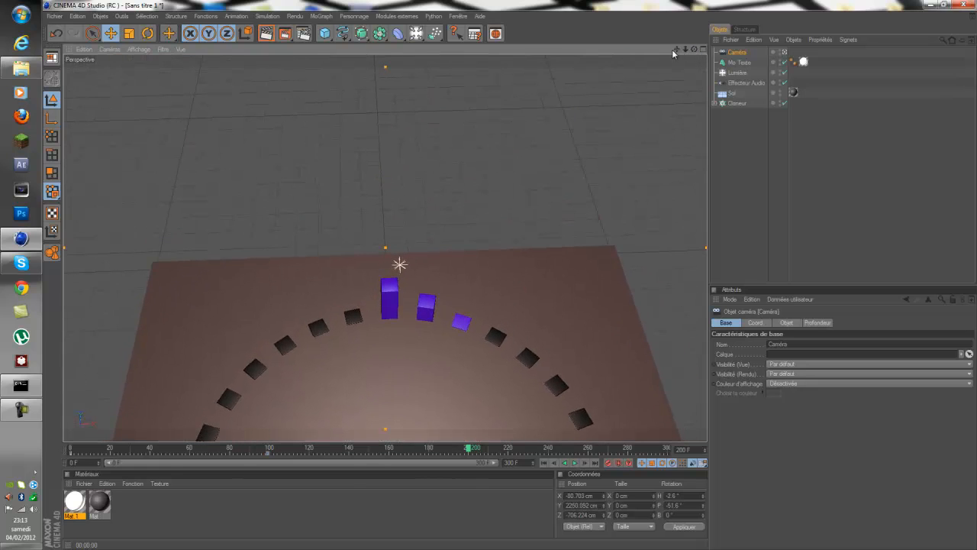
{"action": "left_click_drag", "start_coordinate": [677, 50], "coordinate": [508, 263]}
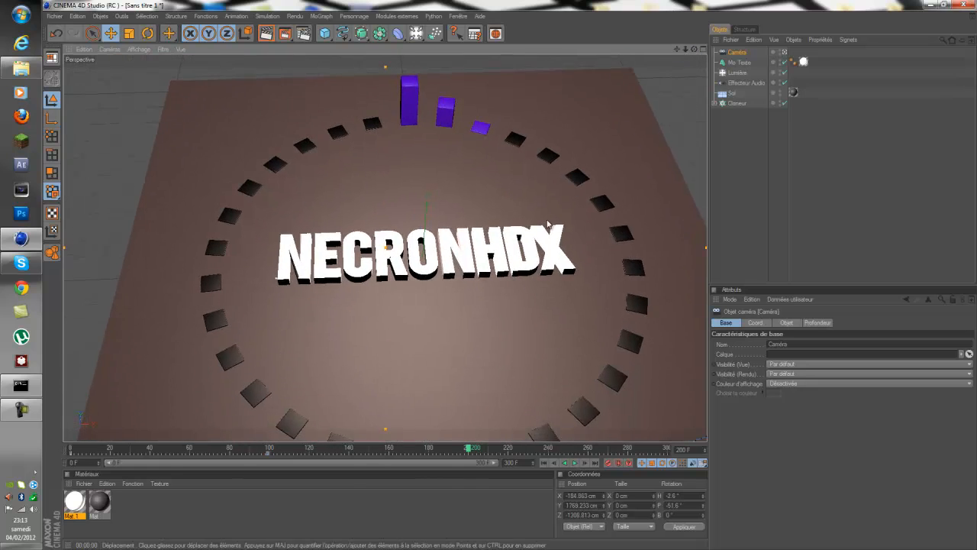
{"action": "scroll", "coordinate": [673, 64], "scroll_direction": "down", "scroll_amount": 2}
{"action": "left_click_drag", "start_coordinate": [676, 49], "coordinate": [509, 275]}
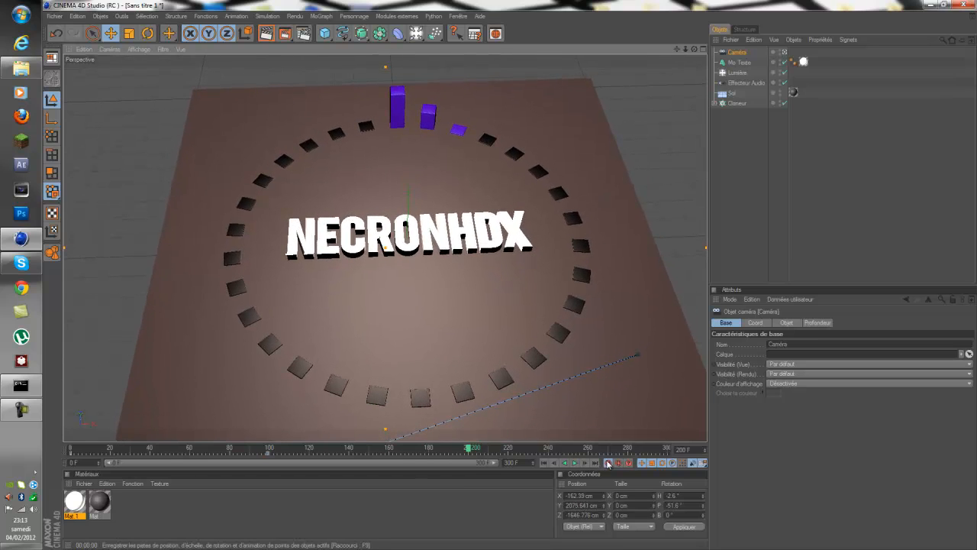
Play the animation from frame 0 to check the camera movement together with the sound-driven bars
{"action": "left_click", "coordinate": [545, 463]}
{"action": "left_click", "coordinate": [575, 463]}
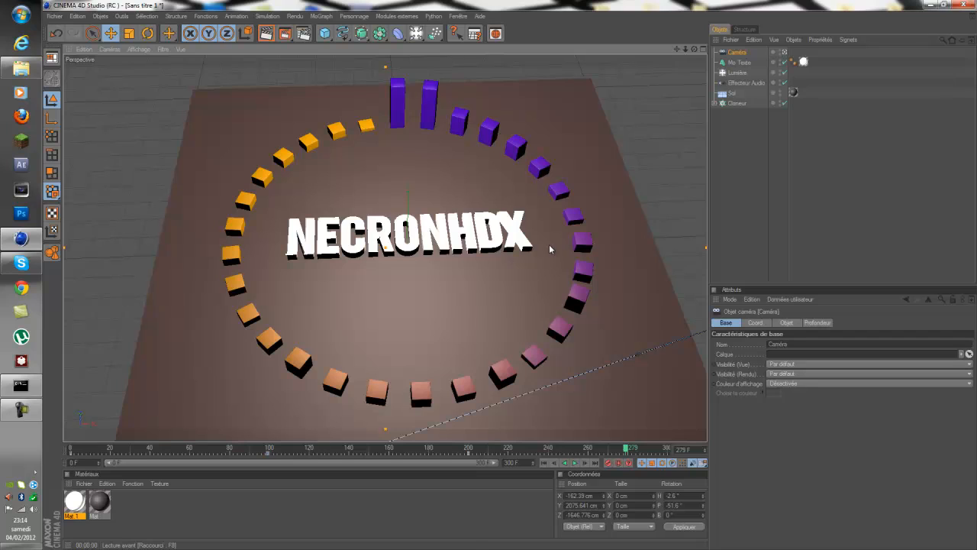
Review the multi-pass, anti-aliasing and output sections of the render settings, then close them
{"action": "left_click", "coordinate": [303, 33]}
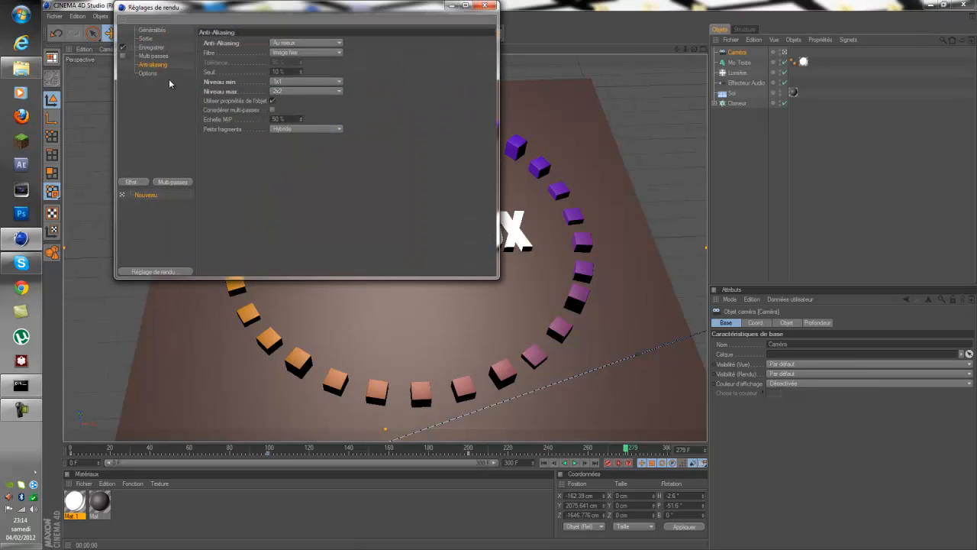
{"action": "left_click", "coordinate": [156, 56]}
{"action": "left_click", "coordinate": [151, 66]}
{"action": "left_click", "coordinate": [148, 38]}
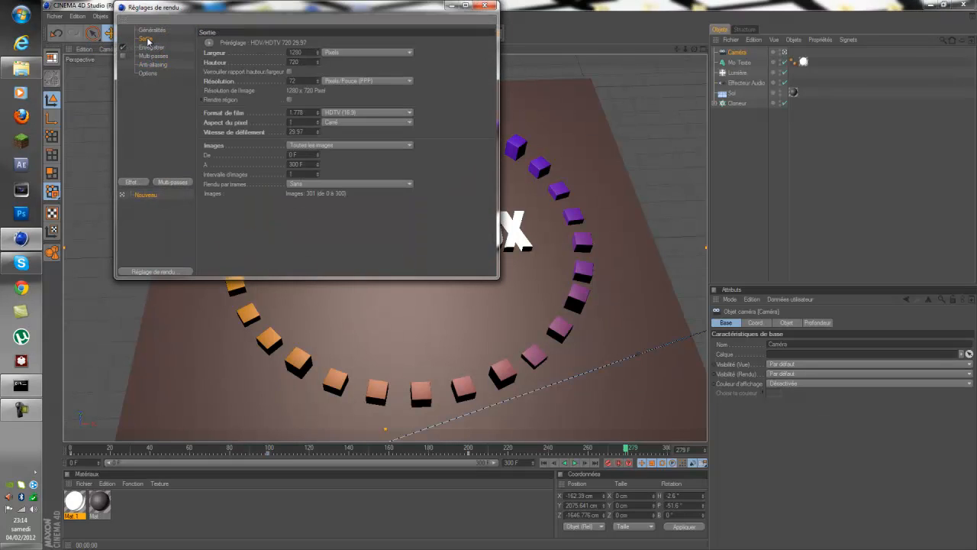
{"action": "left_click", "coordinate": [486, 5]}
Render the animation to the picture viewer and minimise the viewer while it renders
{"action": "left_click", "coordinate": [288, 37]}
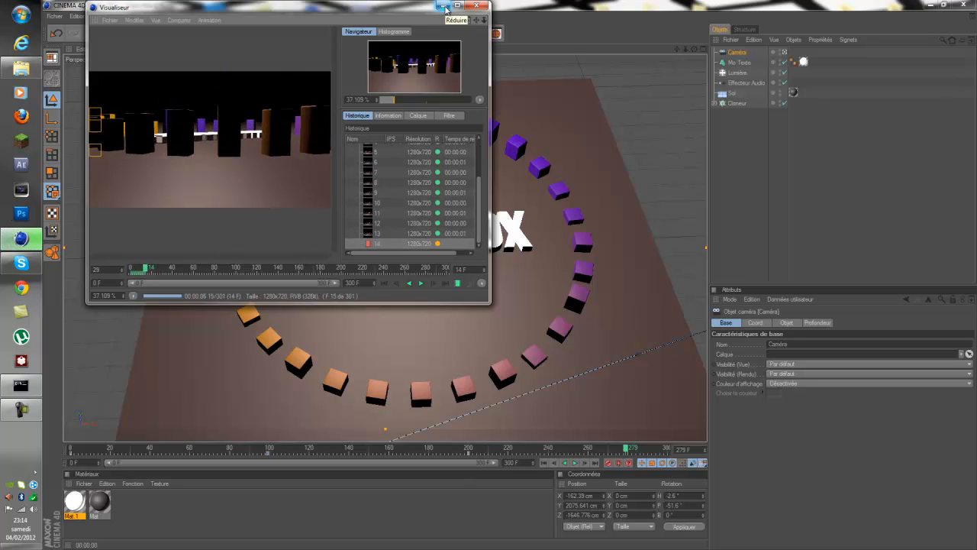
{"action": "left_click", "coordinate": [442, 6]}
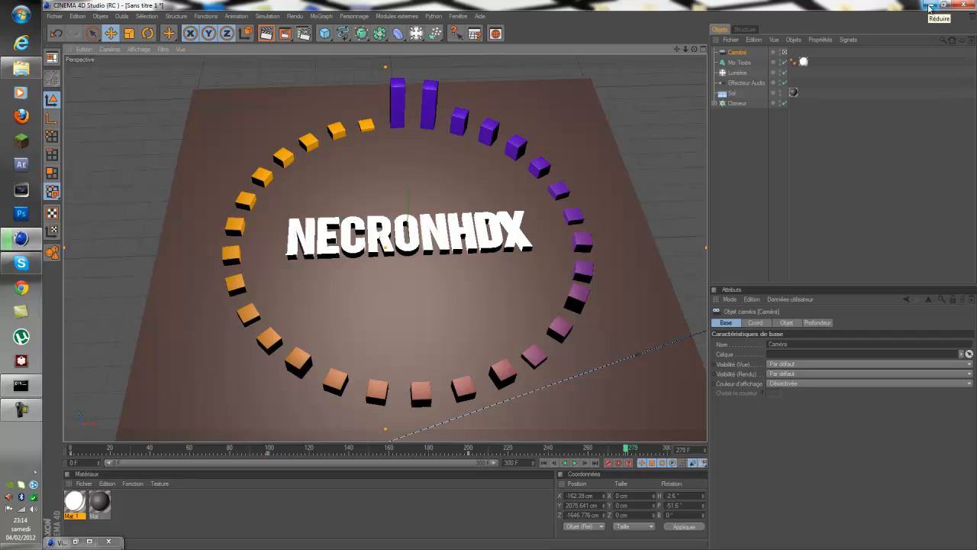
{"action": "left_click", "coordinate": [706, 139]}
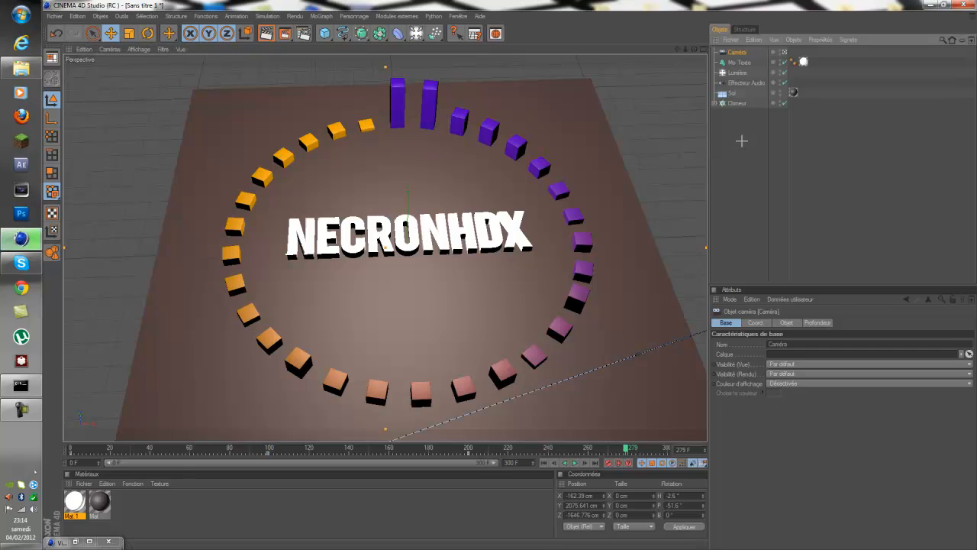
Check the render progress and the list of rendered frames in the picture viewer, then minimise it again
{"action": "mouse_move", "coordinate": [36, 252]}
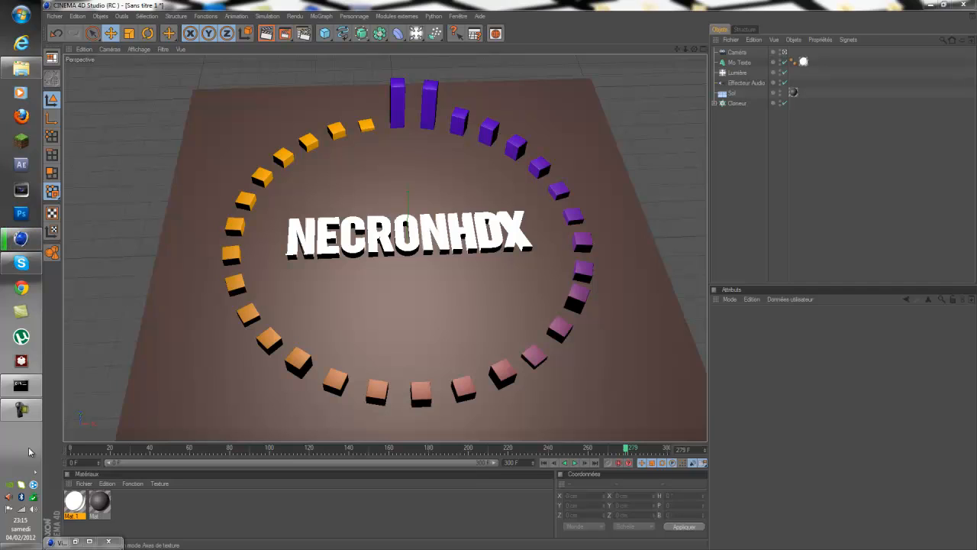
{"action": "left_click", "coordinate": [21, 238]}
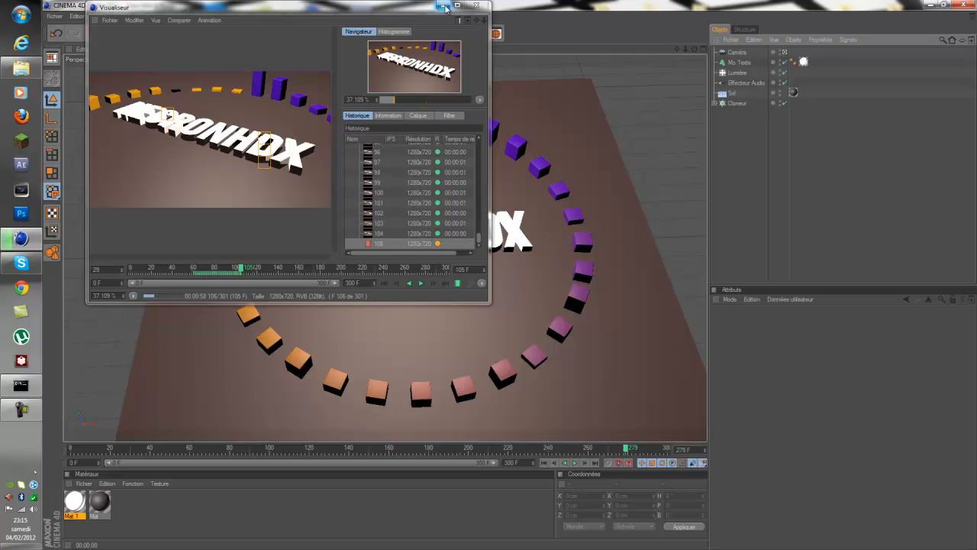
{"action": "left_click_drag", "start_coordinate": [481, 241], "coordinate": [483, 142]}
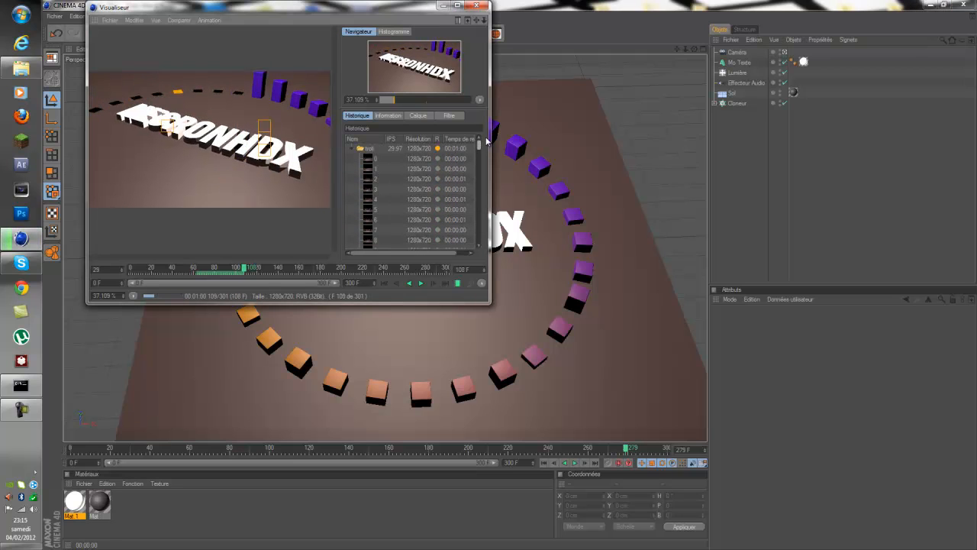
{"action": "left_click", "coordinate": [443, 5]}
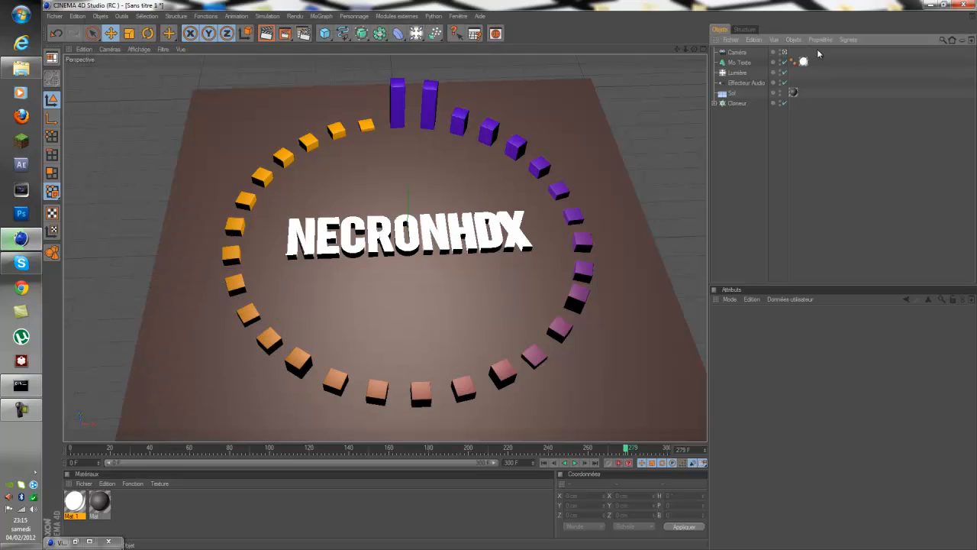
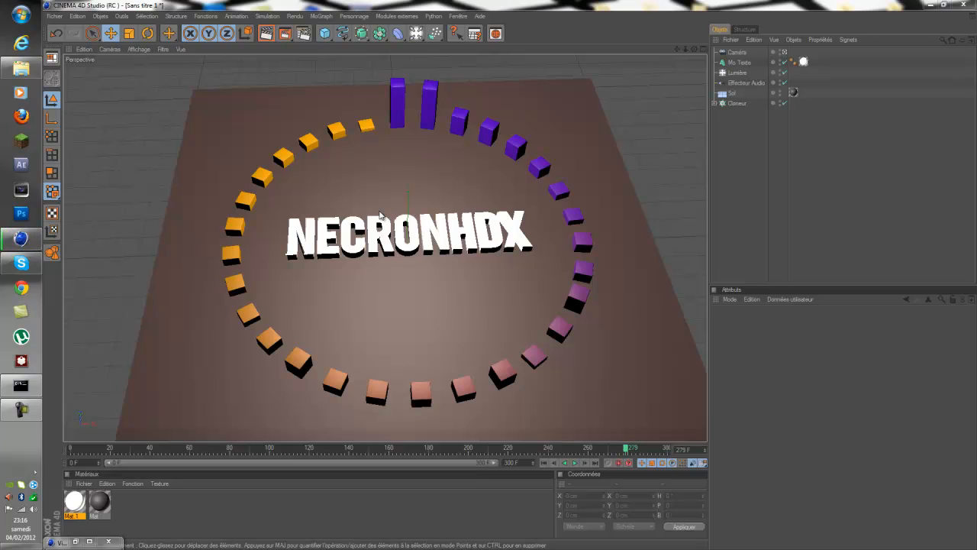
{"action": "left_click", "coordinate": [926, 4]}
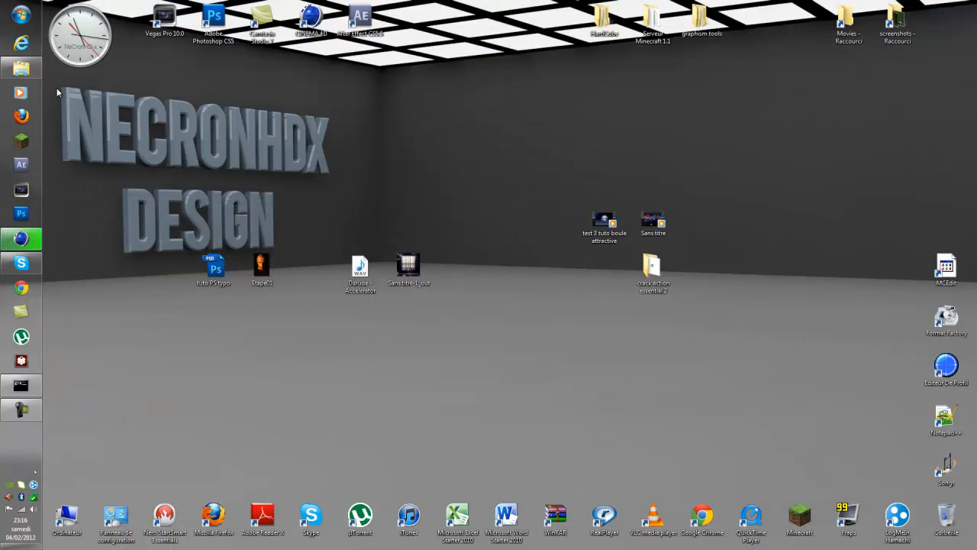
{"action": "left_click_drag", "start_coordinate": [55, 88], "coordinate": [365, 257]}
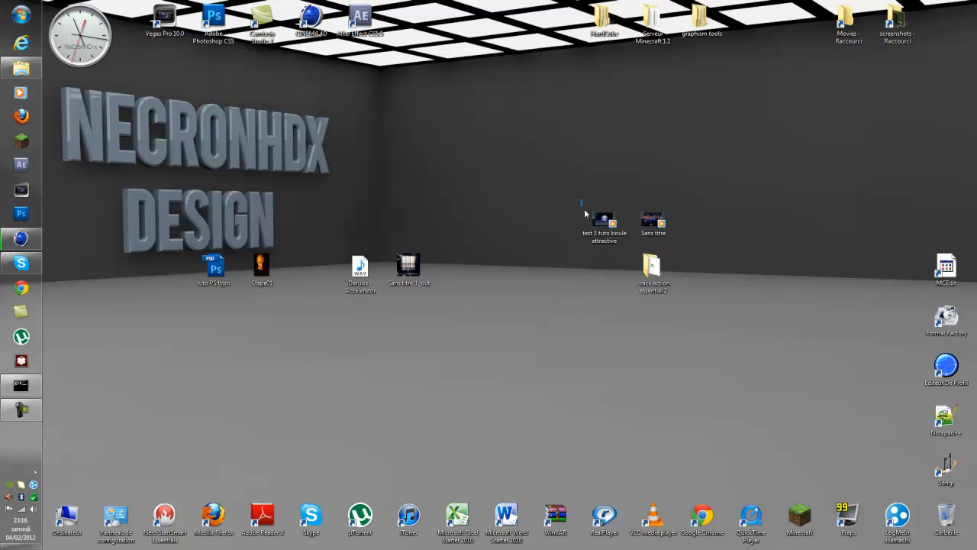
{"action": "left_click_drag", "start_coordinate": [581, 201], "coordinate": [677, 297]}
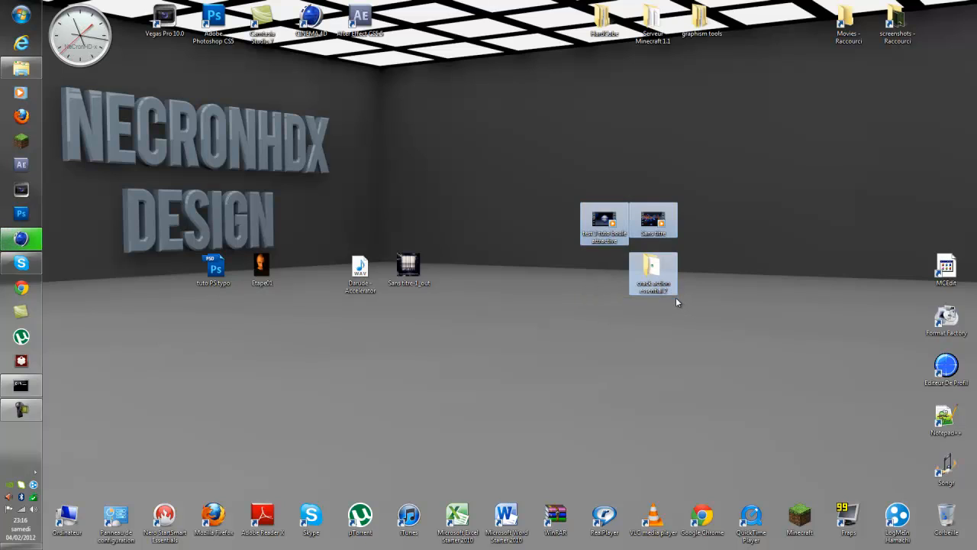
{"action": "left_click", "coordinate": [192, 190]}
{"action": "left_click_drag", "start_coordinate": [54, 174], "coordinate": [329, 176]}
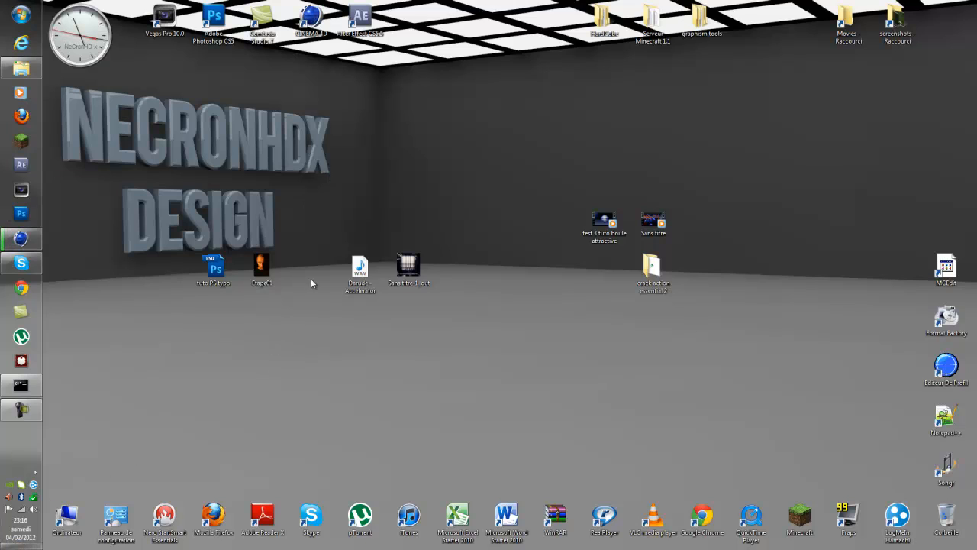
{"action": "left_click_drag", "start_coordinate": [480, 200], "coordinate": [414, 202]}
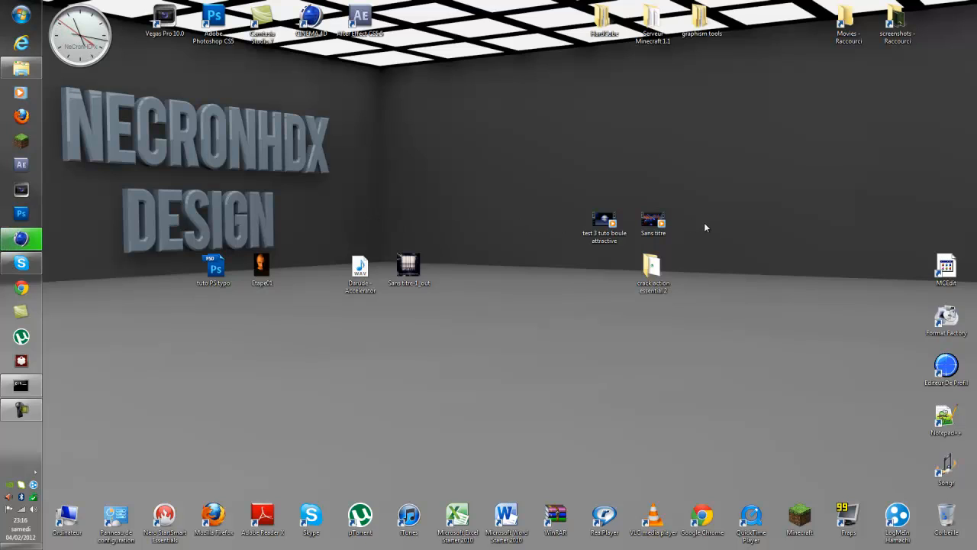
{"action": "left_click", "coordinate": [659, 233]}
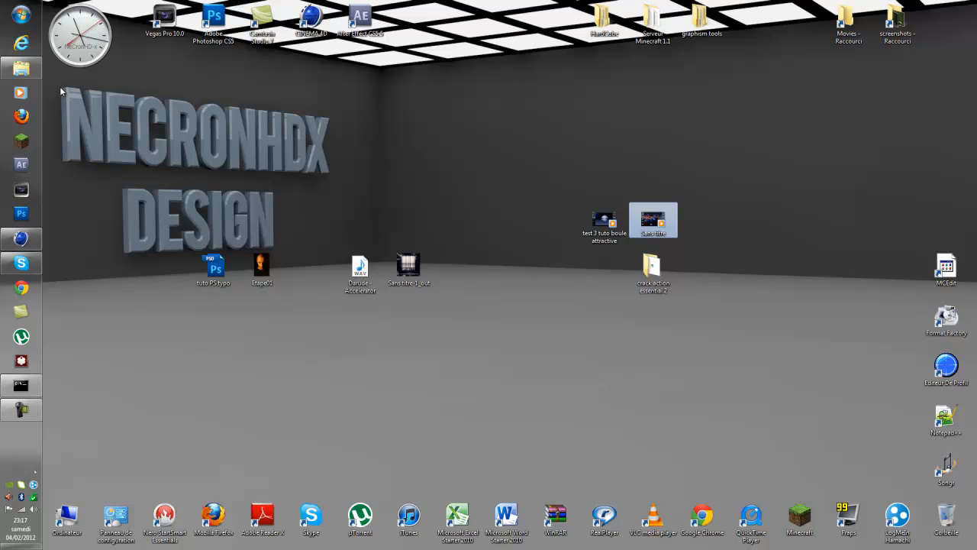
Check that the render has finished in the picture viewer, then minimise the viewer
{"action": "left_click", "coordinate": [27, 242]}
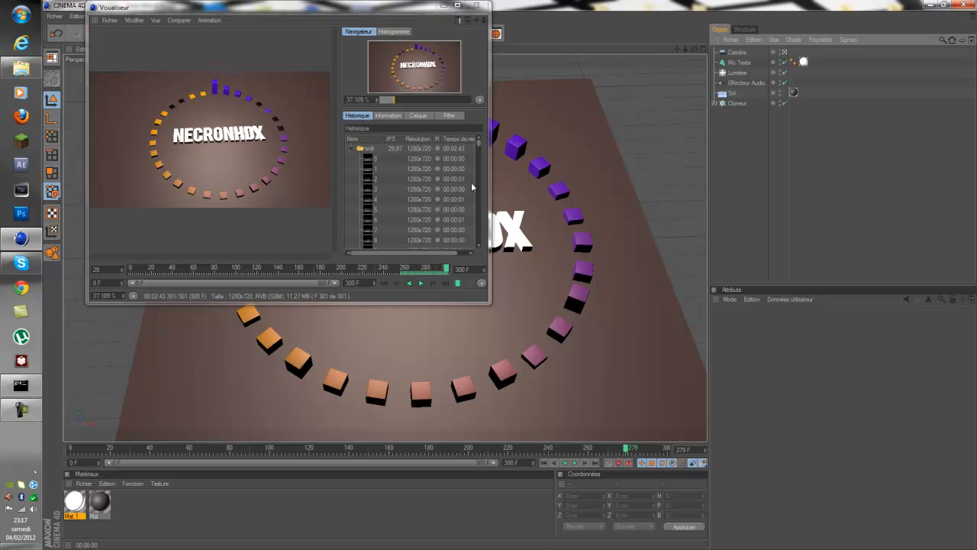
{"action": "left_click", "coordinate": [444, 7]}
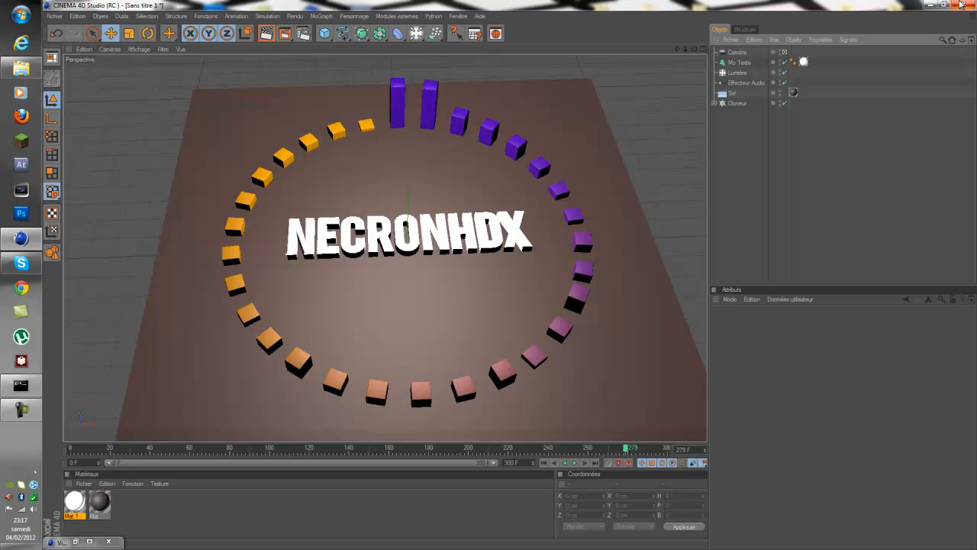
Save the scene in the Fichiers C4D folder of tuto 9 effecteur son on the Donnees (H:) drive
{"action": "left_click", "coordinate": [52, 16]}
{"action": "left_click", "coordinate": [92, 104]}
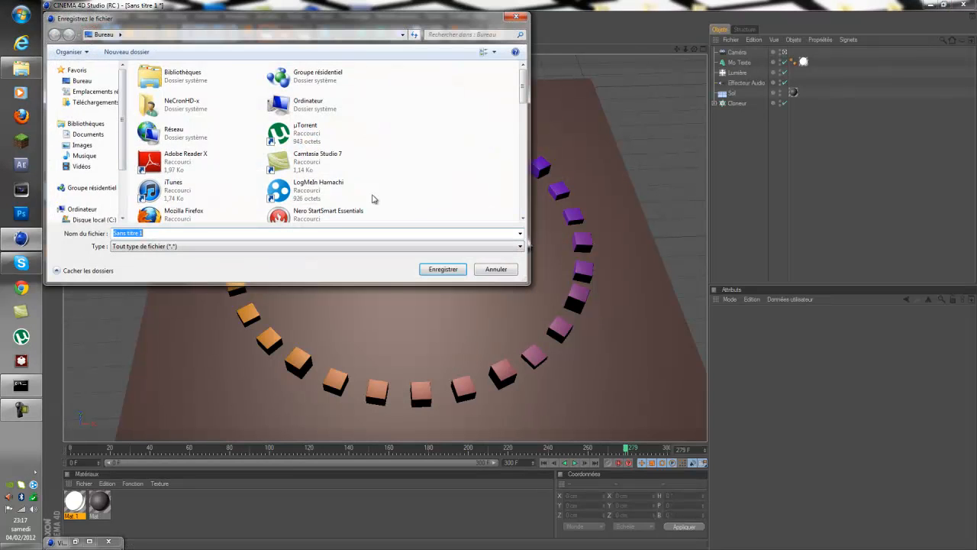
{"action": "scroll", "coordinate": [95, 191], "scroll_direction": "down", "scroll_amount": 2}
{"action": "left_click", "coordinate": [90, 172]}
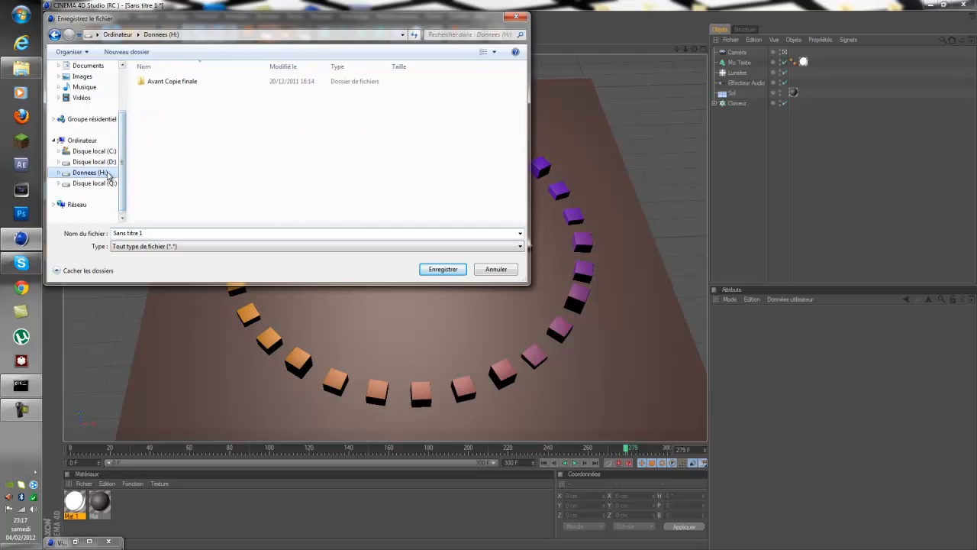
{"action": "left_click", "coordinate": [172, 81]}
{"action": "double_click", "coordinate": [172, 82]}
{"action": "scroll", "coordinate": [190, 198], "scroll_direction": "down", "scroll_amount": 3}
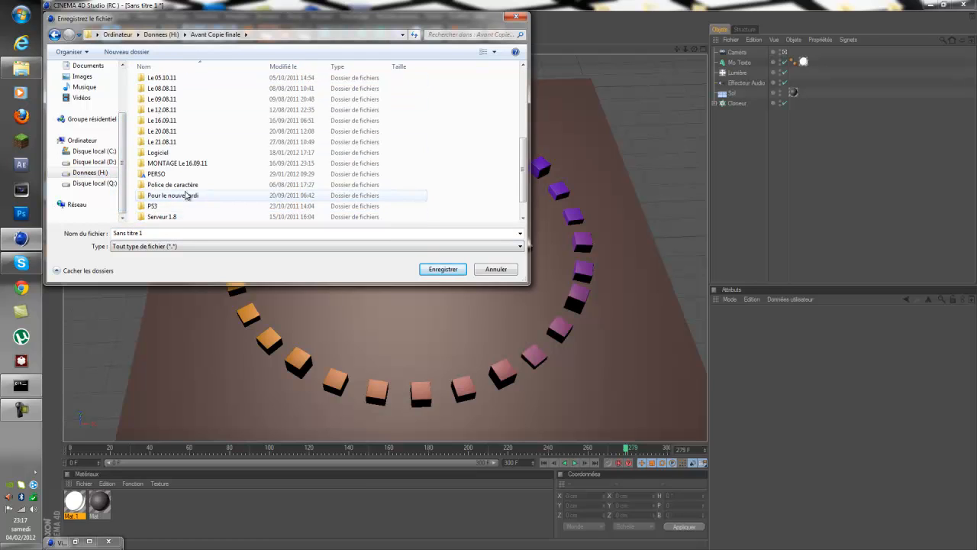
{"action": "double_click", "coordinate": [191, 196]}
{"action": "double_click", "coordinate": [181, 81]}
{"action": "double_click", "coordinate": [182, 92]}
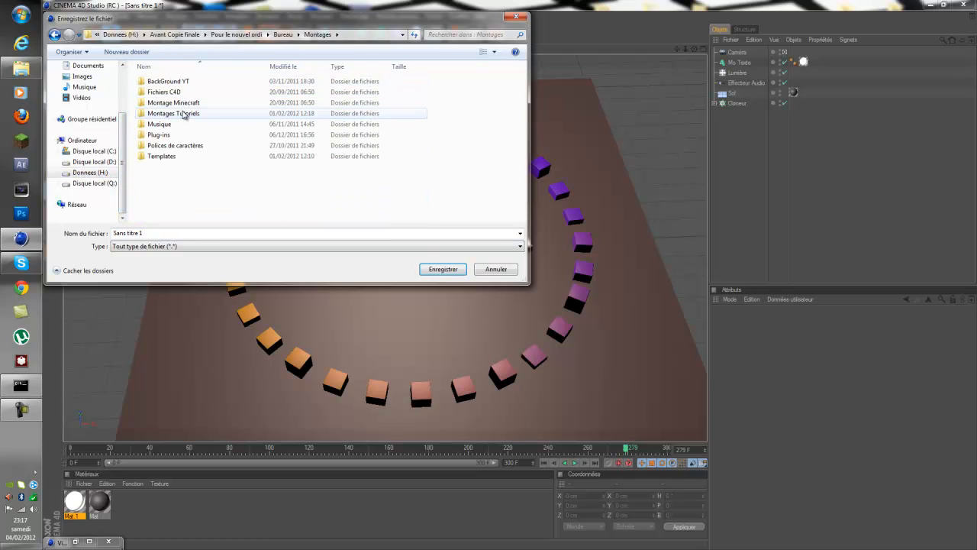
{"action": "double_click", "coordinate": [184, 113]}
{"action": "double_click", "coordinate": [180, 115]}
{"action": "double_click", "coordinate": [173, 168]}
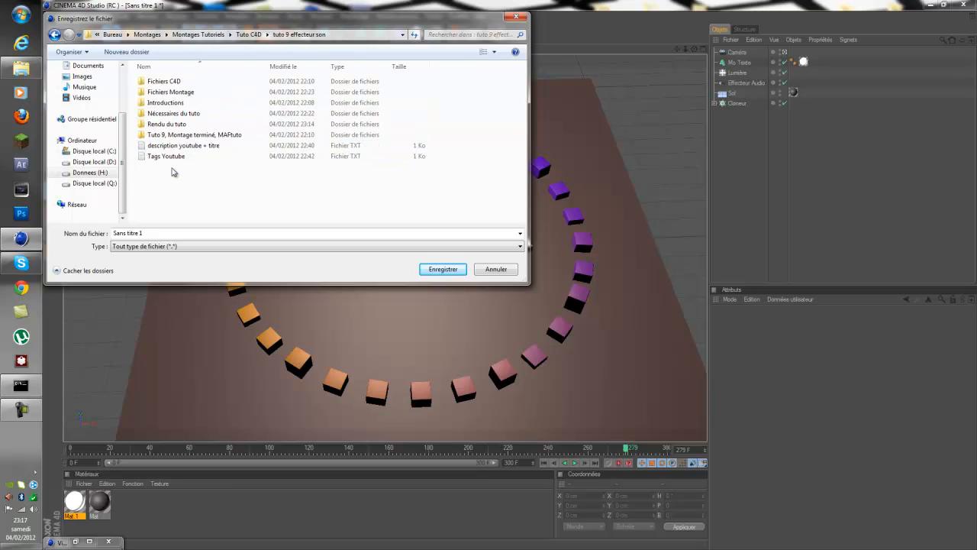
{"action": "double_click", "coordinate": [170, 81]}
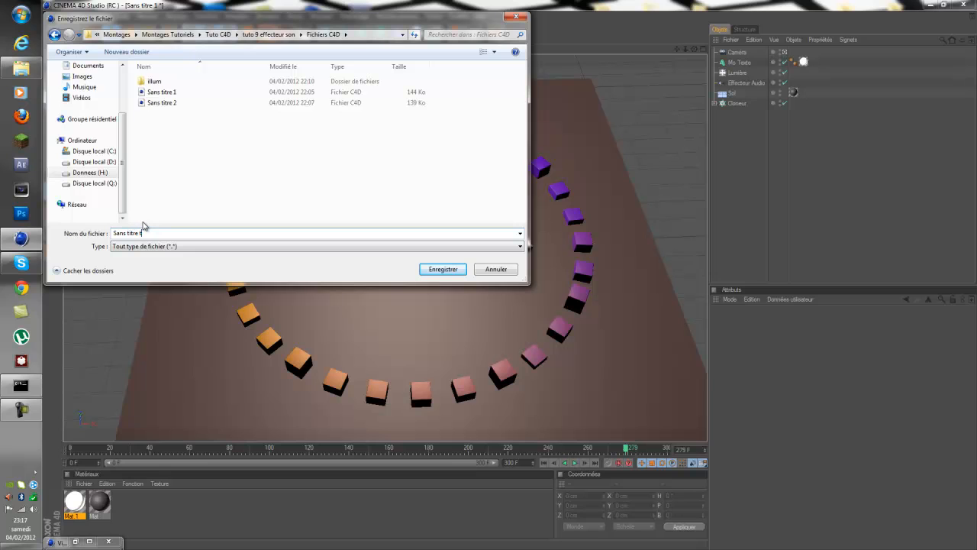
{"action": "key", "text": "Return"}
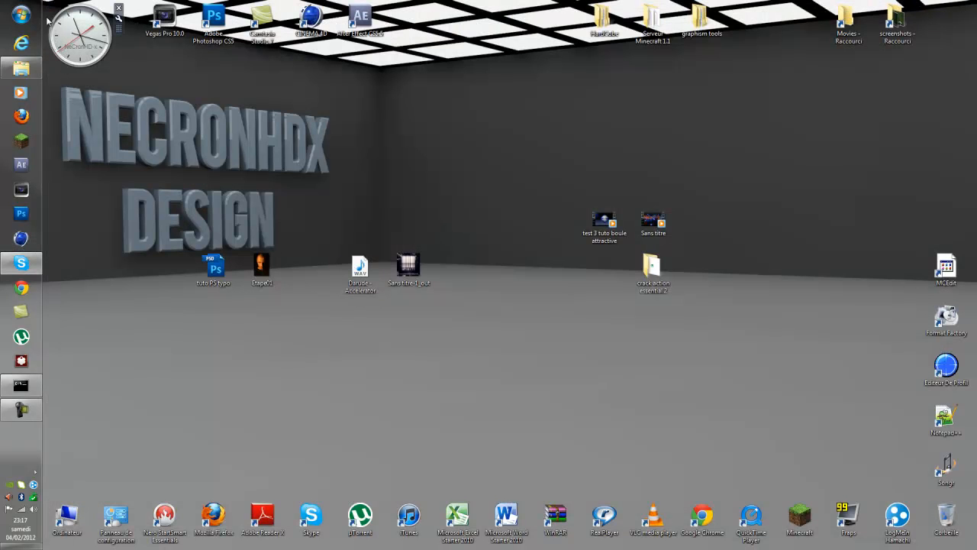
Play the rendered troll video from the Rendu du tuto folder at a higher volume, then close the player
{"action": "left_click", "coordinate": [29, 69]}
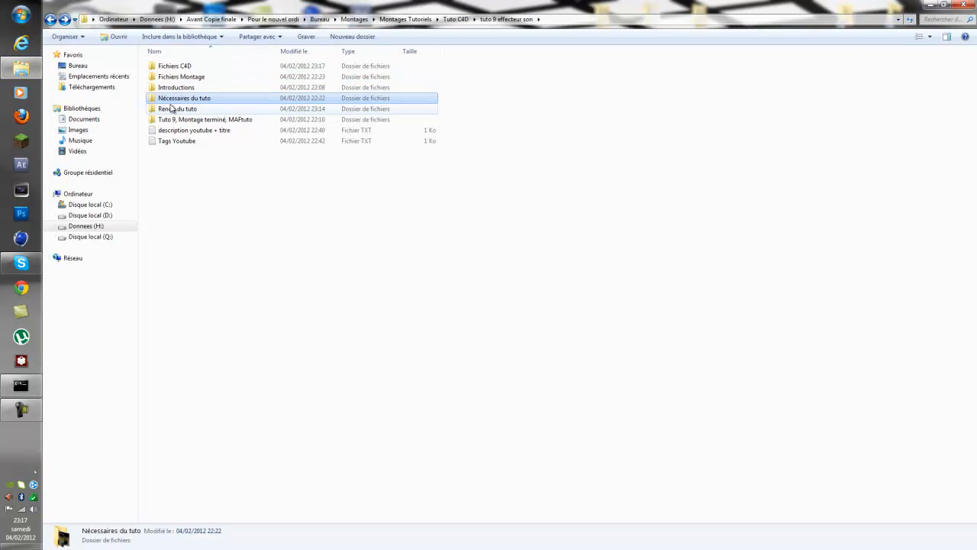
{"action": "double_click", "coordinate": [170, 100]}
{"action": "left_click", "coordinate": [49, 19]}
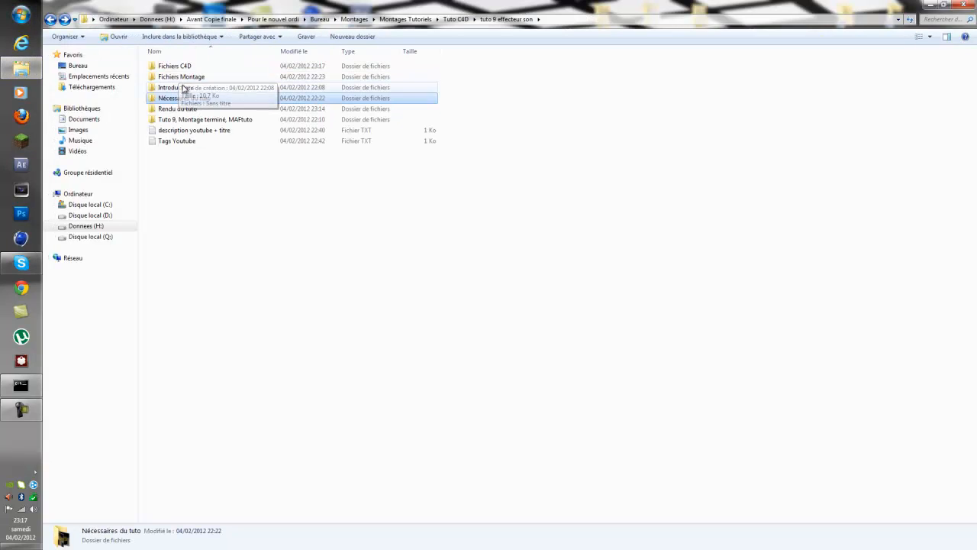
{"action": "double_click", "coordinate": [203, 108]}
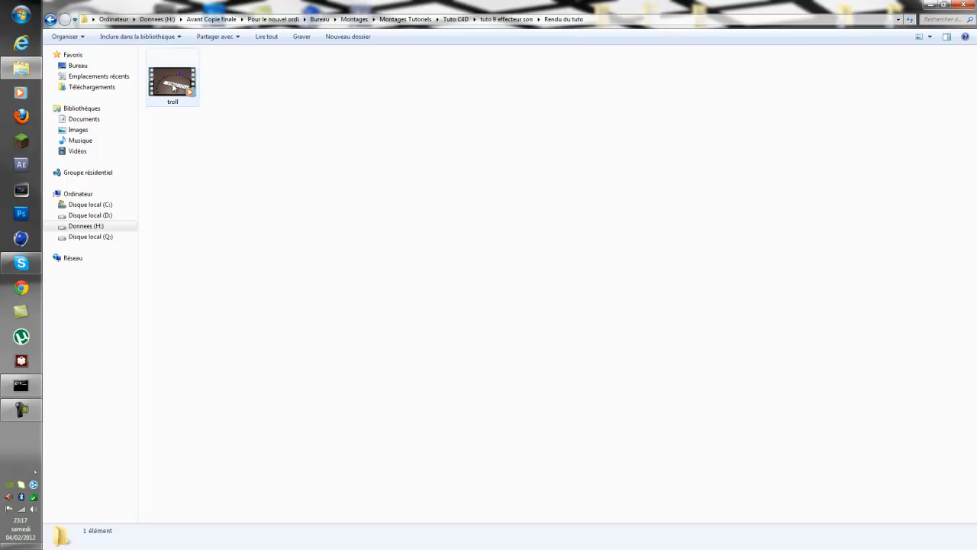
{"action": "double_click", "coordinate": [172, 84]}
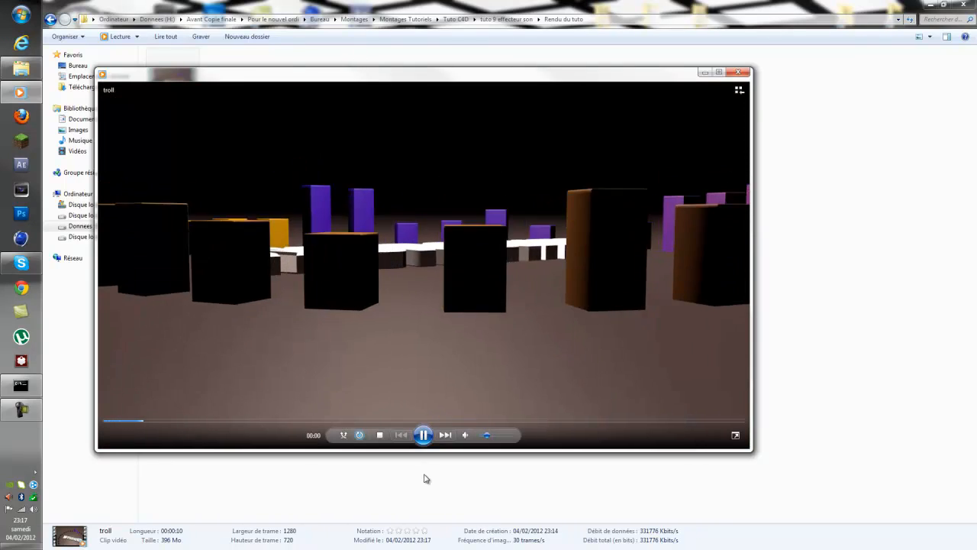
{"action": "left_click_drag", "start_coordinate": [487, 435], "coordinate": [513, 441]}
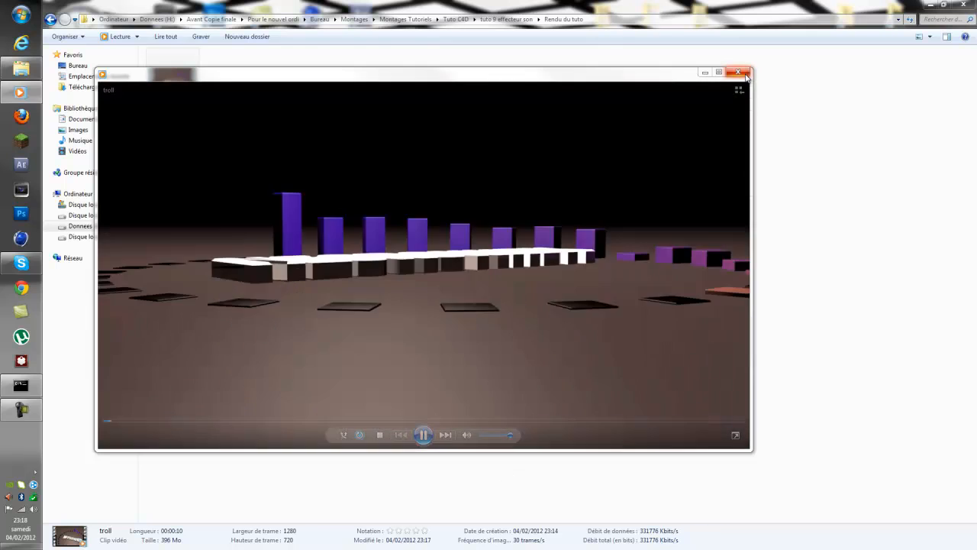
{"action": "left_click", "coordinate": [745, 74]}
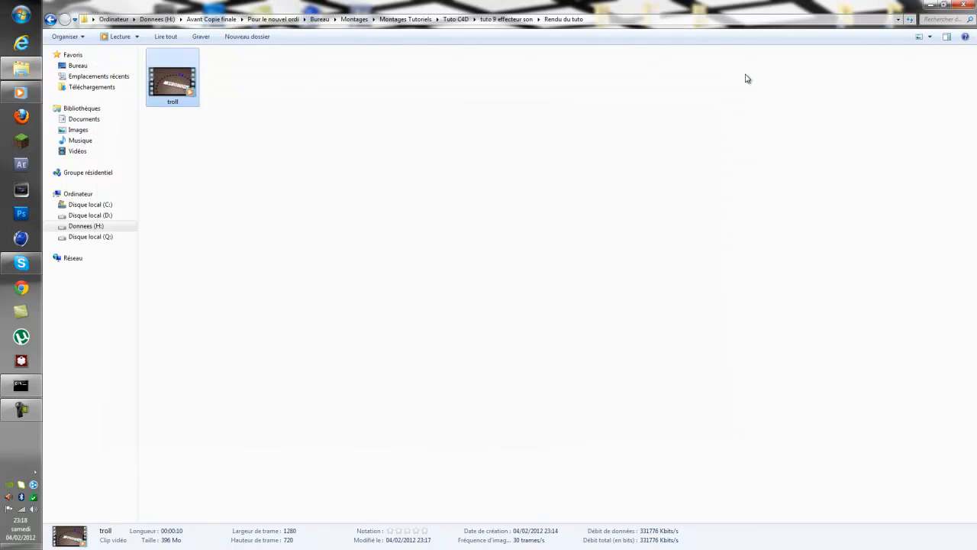
Switch to Vegas Pro 10.0 and open the troll video from the Rendu du tuto folder of tuto 9 effecteur son on the timeline
{"action": "left_click", "coordinate": [21, 189]}
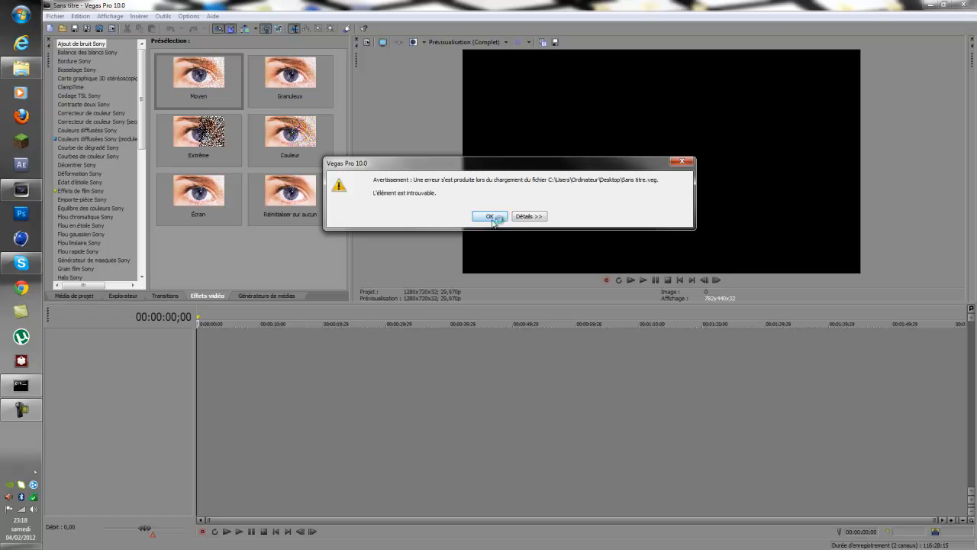
{"action": "left_click", "coordinate": [489, 216]}
{"action": "left_click", "coordinate": [62, 28]}
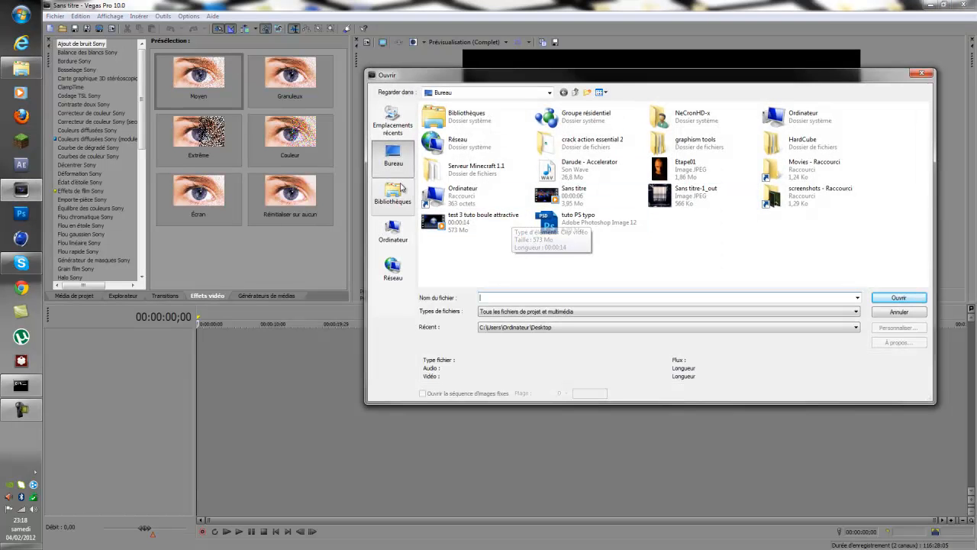
{"action": "left_click", "coordinate": [379, 241]}
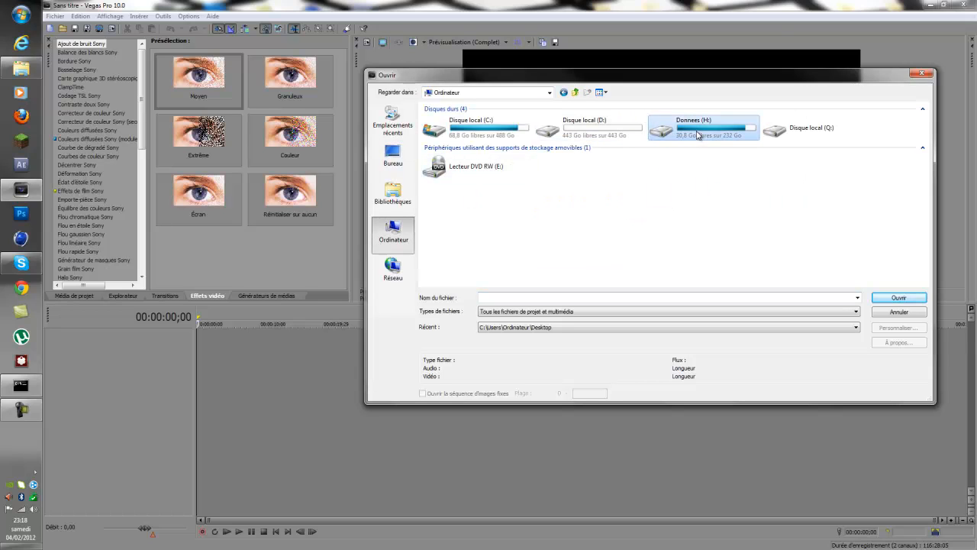
{"action": "double_click", "coordinate": [677, 132]}
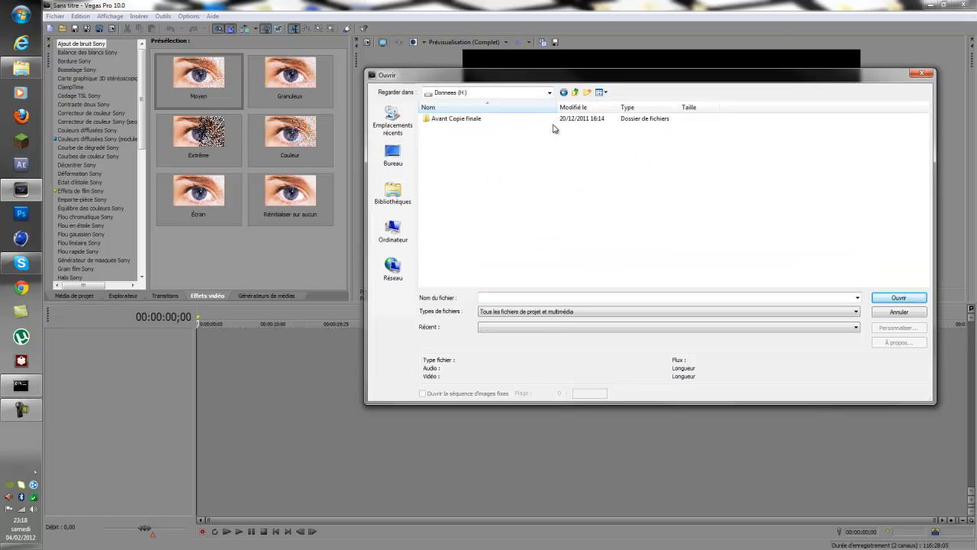
{"action": "double_click", "coordinate": [553, 121]}
{"action": "scroll", "coordinate": [544, 260], "scroll_direction": "down", "scroll_amount": 5}
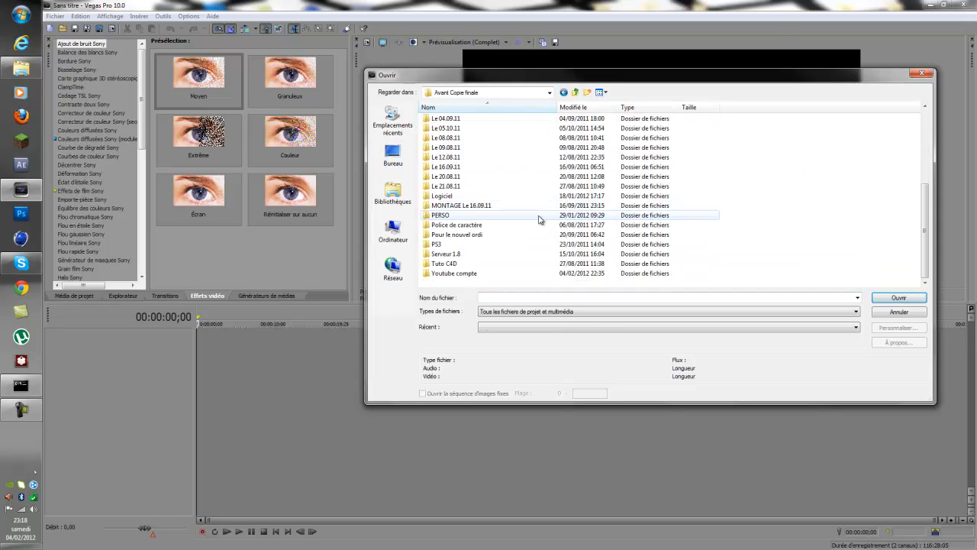
{"action": "double_click", "coordinate": [491, 235]}
{"action": "double_click", "coordinate": [489, 119]}
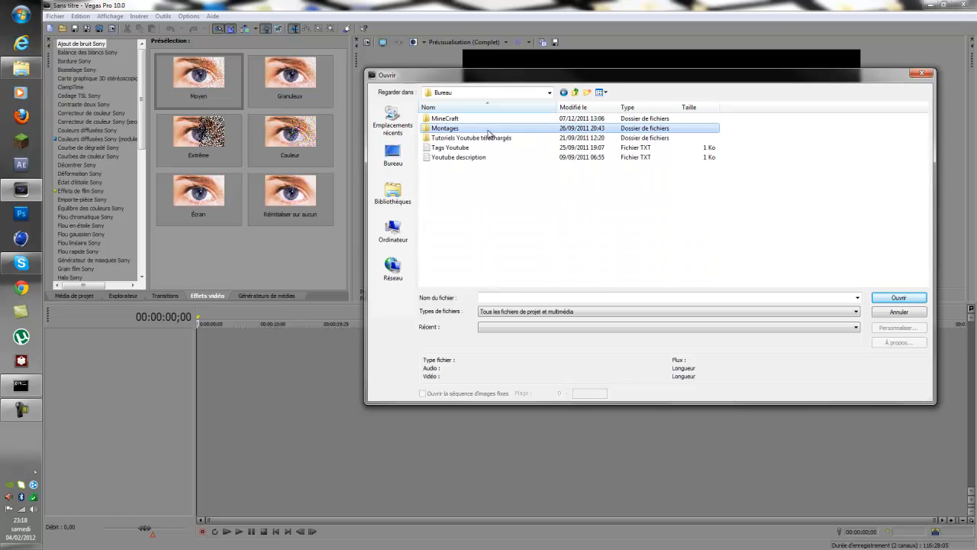
{"action": "double_click", "coordinate": [488, 129]}
{"action": "double_click", "coordinate": [491, 148]}
{"action": "double_click", "coordinate": [485, 148]}
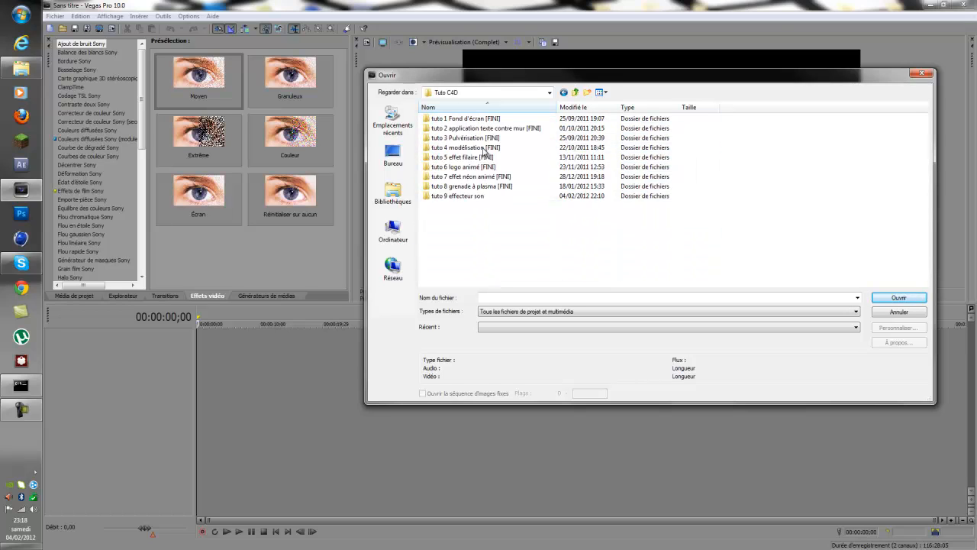
{"action": "double_click", "coordinate": [465, 196]}
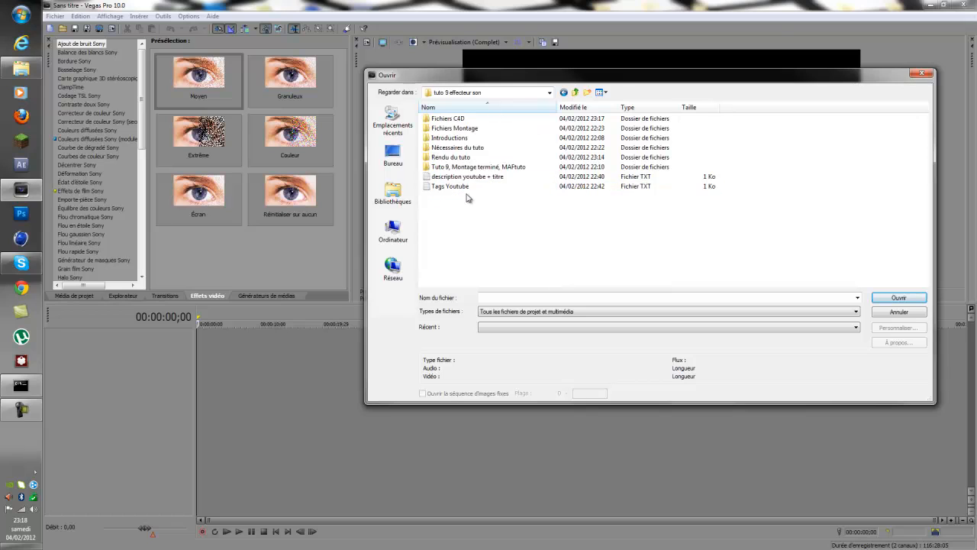
{"action": "double_click", "coordinate": [452, 157]}
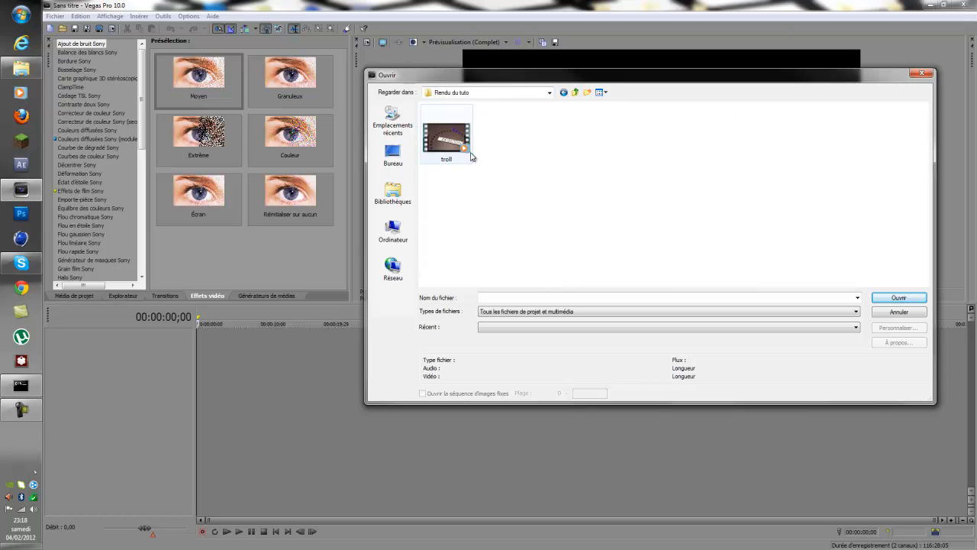
{"action": "left_click", "coordinate": [884, 297]}
Import the Darude - Accelerator WAV file from the desktop and align it with the start of the timeline
{"action": "left_click", "coordinate": [62, 29]}
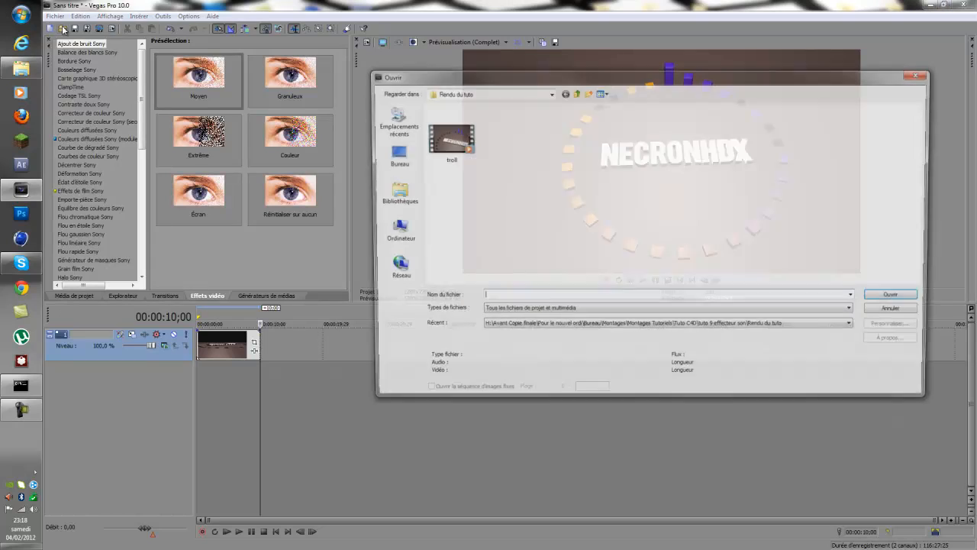
{"action": "left_click", "coordinate": [589, 165]}
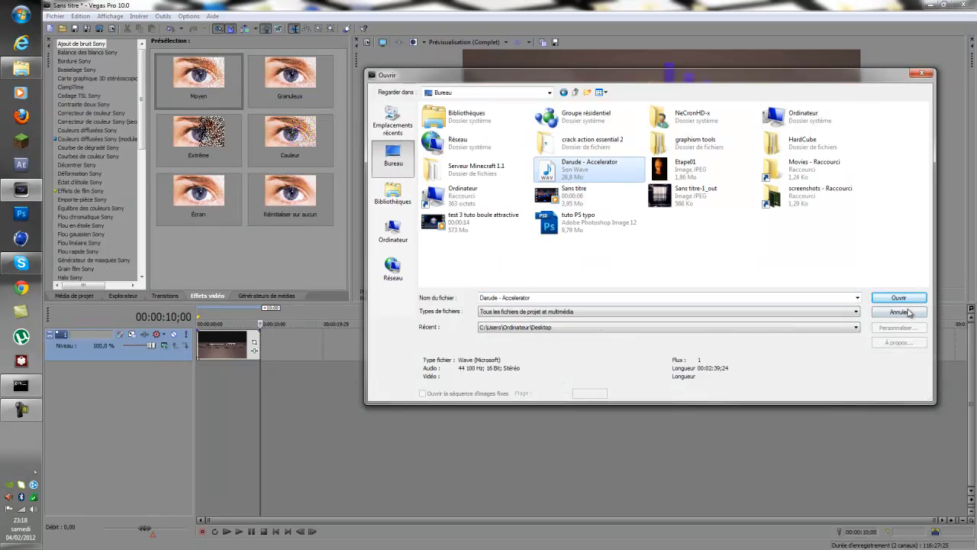
{"action": "left_click", "coordinate": [900, 298]}
{"action": "left_click_drag", "start_coordinate": [372, 393], "coordinate": [297, 387]}
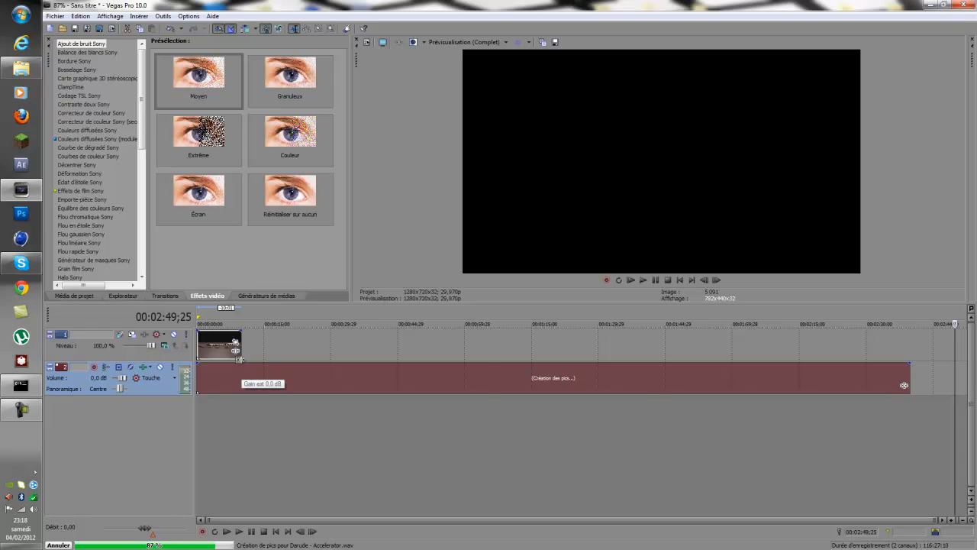
Fade out the end of the video clip over about one second, leaving no time range selected
{"action": "left_click_drag", "start_coordinate": [241, 332], "coordinate": [236, 332]}
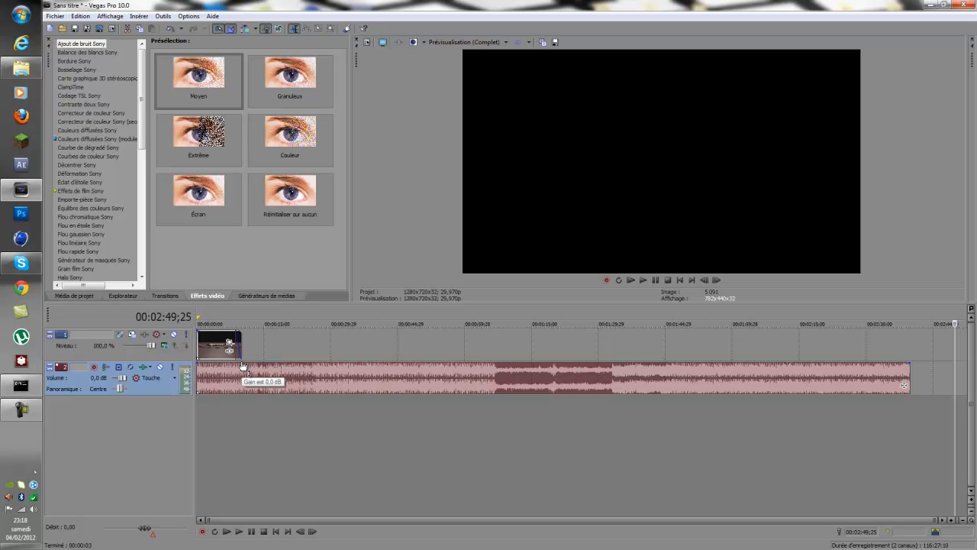
{"action": "scroll", "coordinate": [333, 367], "scroll_direction": "up", "scroll_amount": 5}
{"action": "left_click_drag", "start_coordinate": [775, 521], "coordinate": [158, 505]}
{"action": "left_click", "coordinate": [366, 319]}
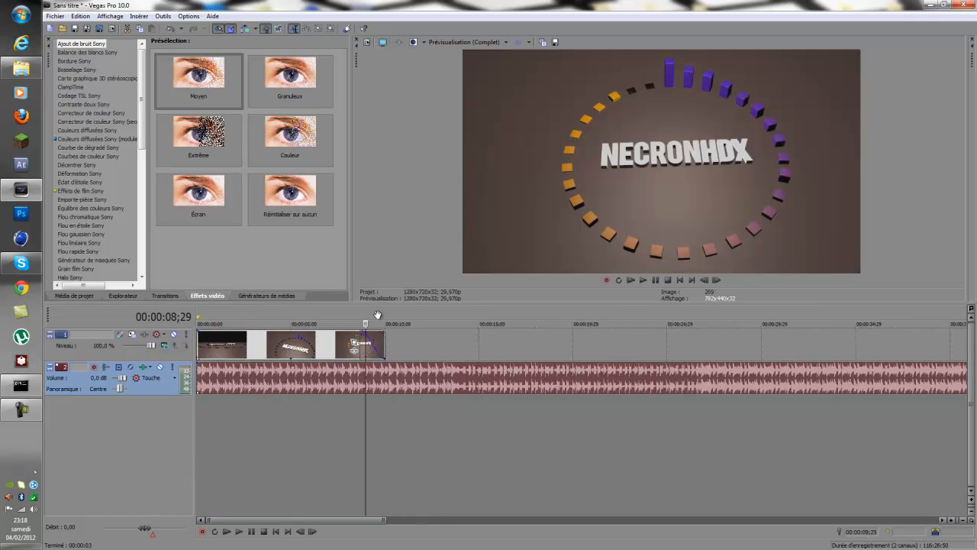
{"action": "left_click_drag", "start_coordinate": [386, 320], "coordinate": [412, 318]}
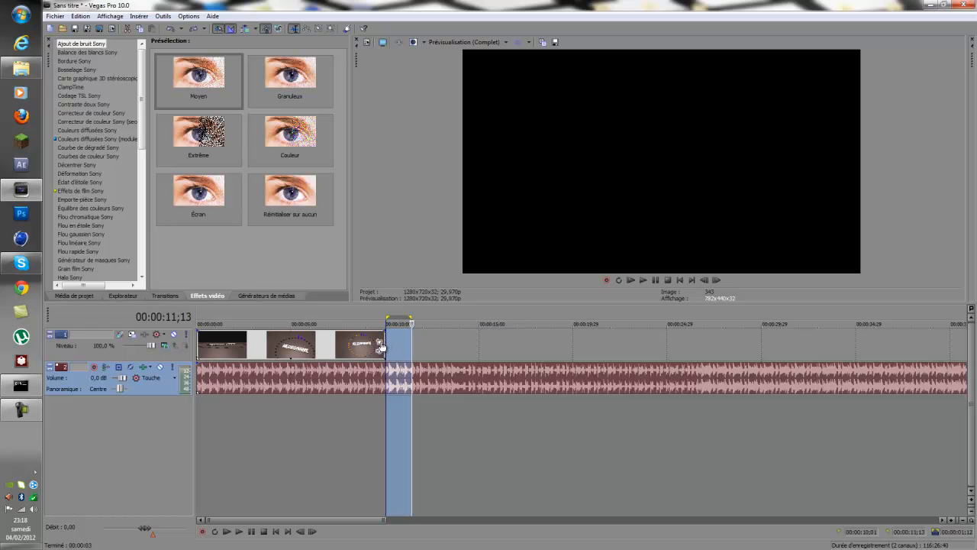
{"action": "left_click_drag", "start_coordinate": [385, 331], "coordinate": [364, 330]}
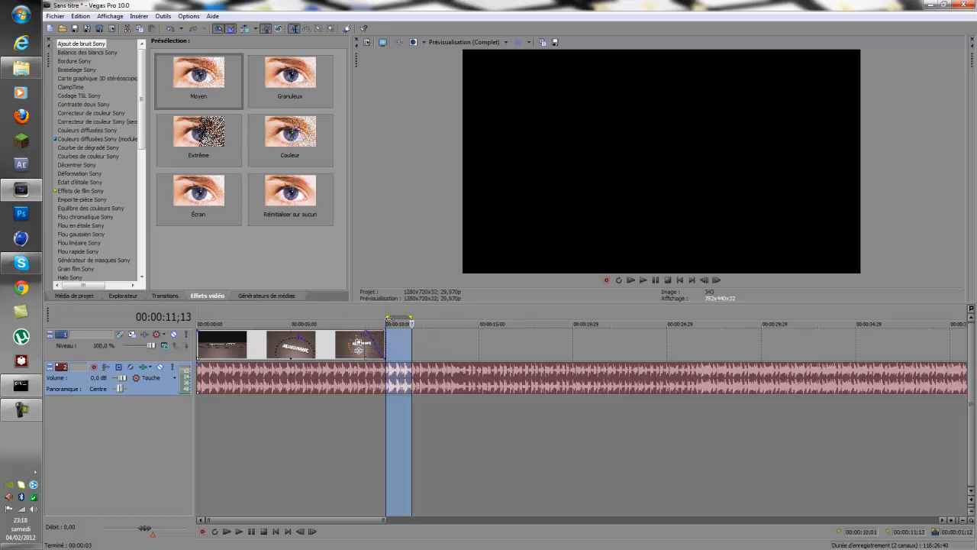
{"action": "left_click", "coordinate": [412, 318]}
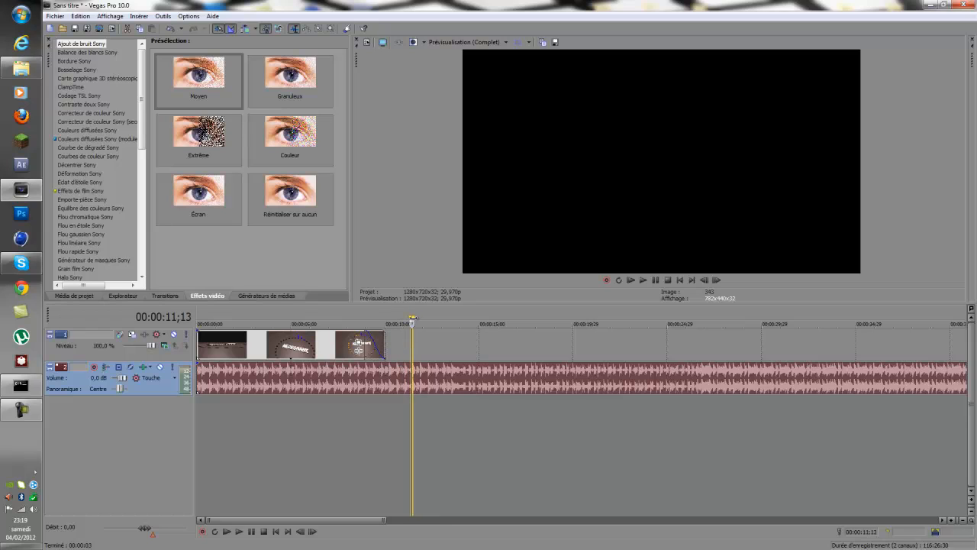
Split the music clip at about 00:00:14;01, a few seconds after the video ends, and delete the part that follows
{"action": "left_click", "coordinate": [395, 323]}
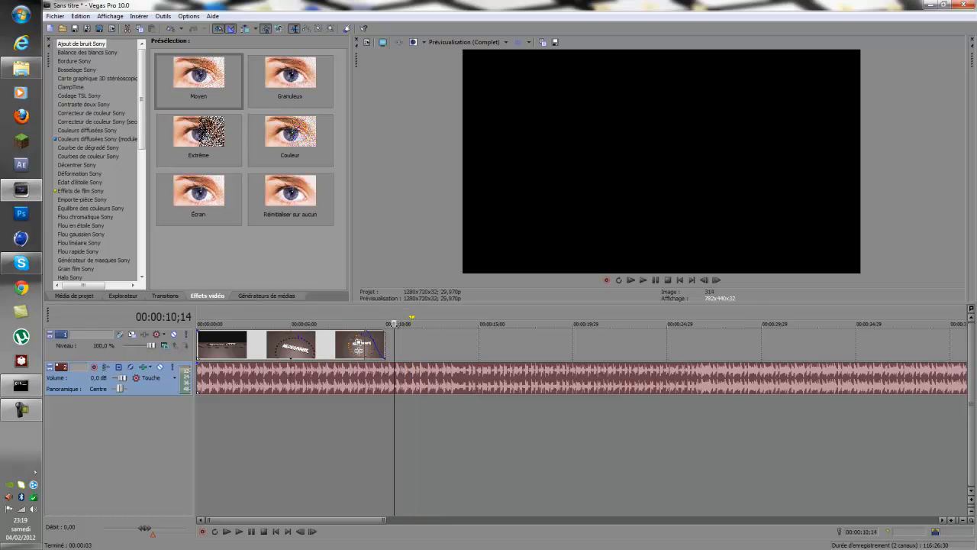
{"action": "key", "text": "space"}
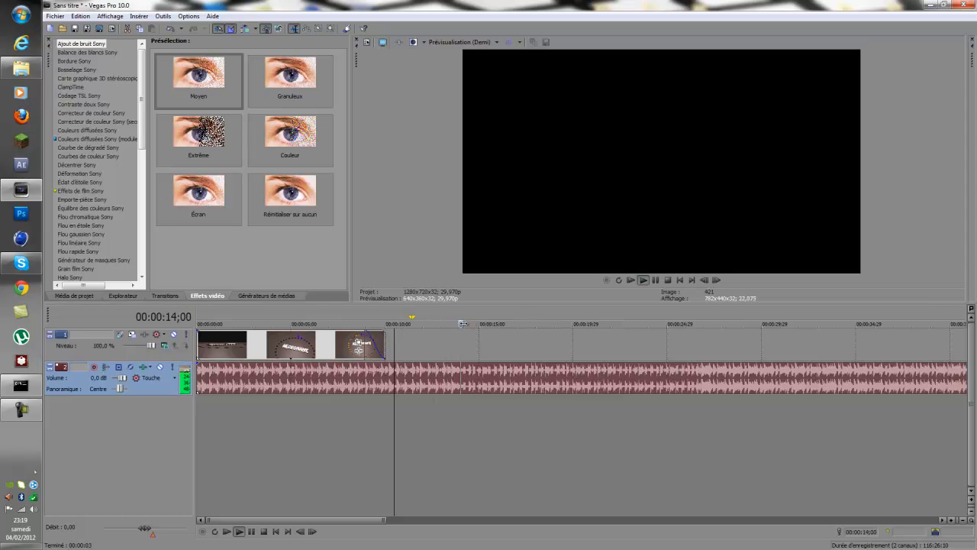
{"action": "left_click_drag", "start_coordinate": [458, 324], "coordinate": [458, 324]}
{"action": "key", "text": "Right"}
{"action": "key", "text": "Right"}
{"action": "key", "text": "Right"}
{"action": "key", "text": "Right"}
{"action": "key", "text": "Right"}
{"action": "key", "text": "Right"}
{"action": "key", "text": "Right"}
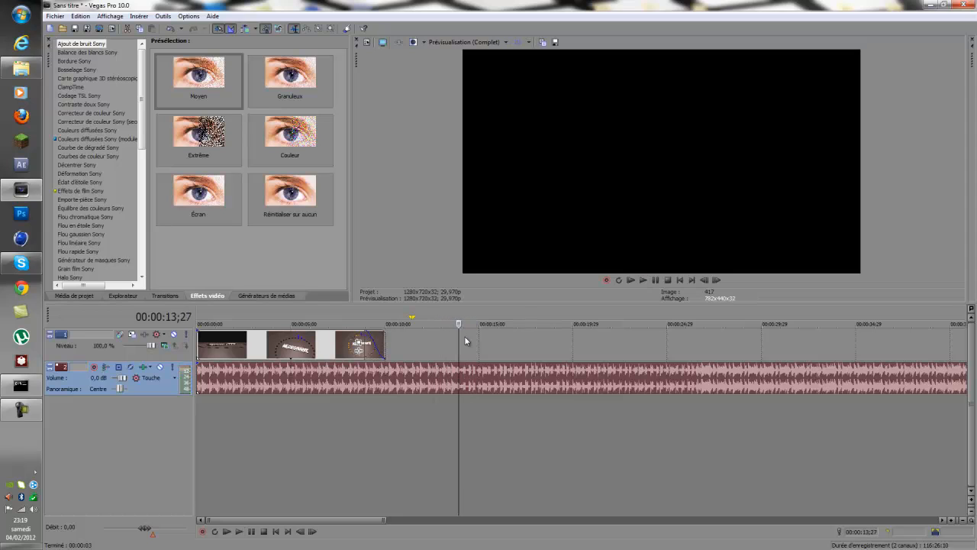
{"action": "key", "text": "s"}
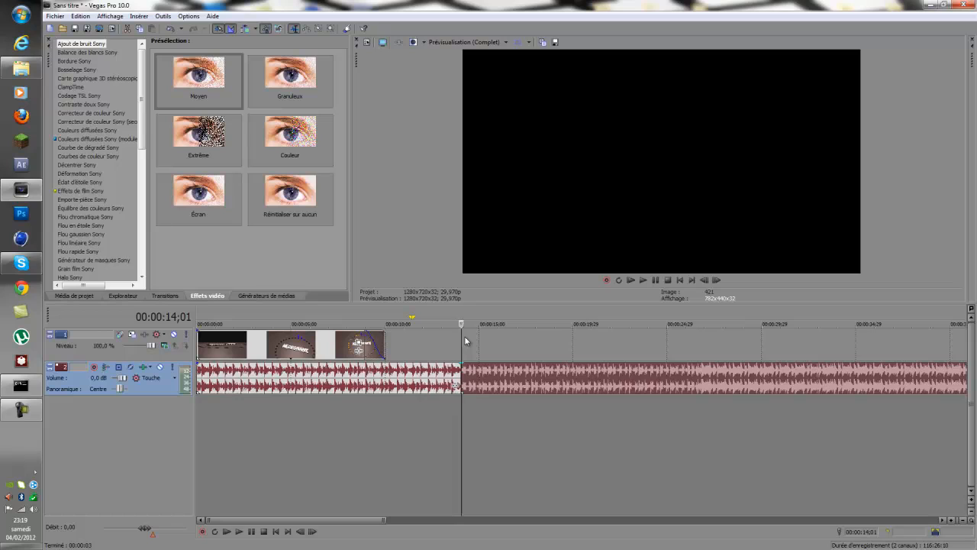
{"action": "left_click", "coordinate": [516, 375]}
{"action": "key", "text": "Delete"}
Fade out the end of the music over about four seconds and trim the clip to about 13 seconds
{"action": "left_click_drag", "start_coordinate": [461, 364], "coordinate": [367, 367]}
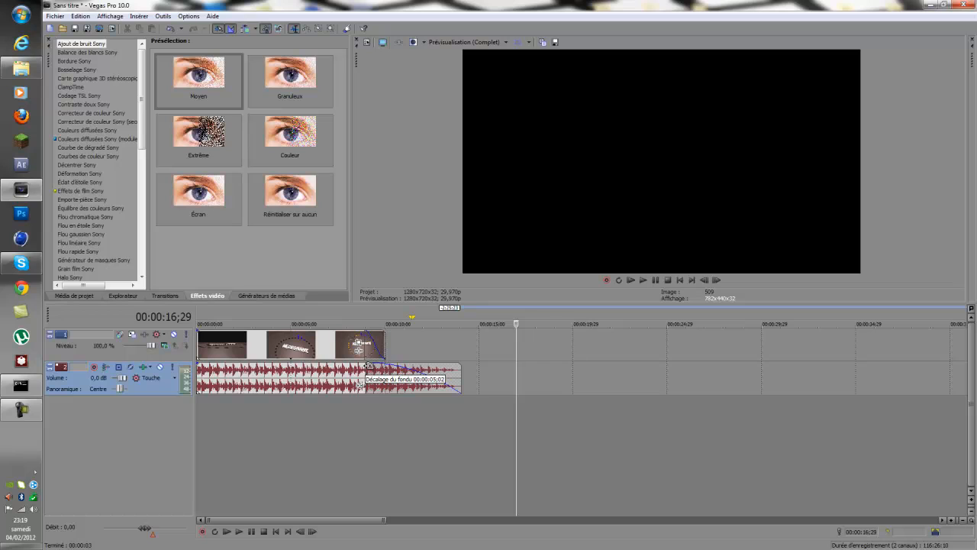
{"action": "left_click_drag", "start_coordinate": [368, 366], "coordinate": [384, 365]}
{"action": "left_click", "coordinate": [631, 280]}
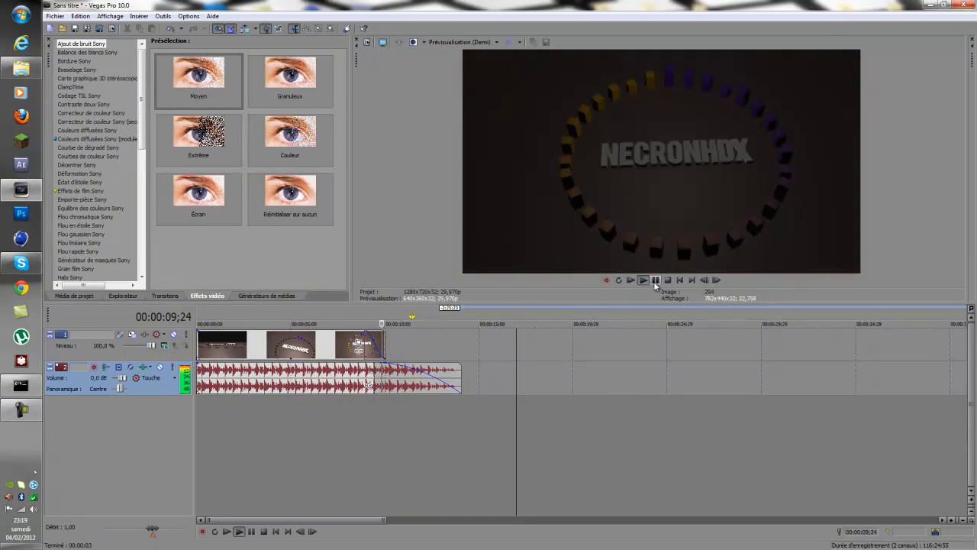
{"action": "left_click_drag", "start_coordinate": [458, 374], "coordinate": [441, 376]}
{"action": "left_click", "coordinate": [657, 281]}
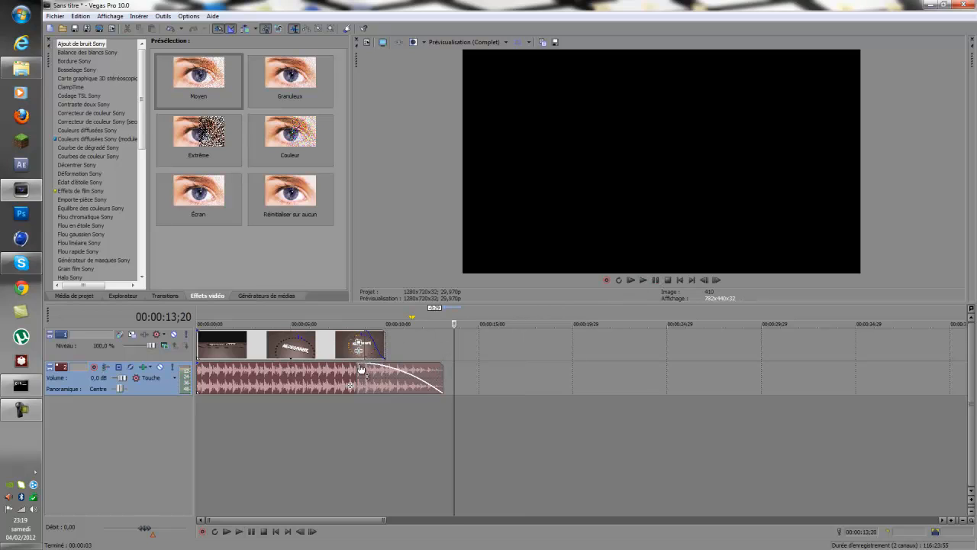
Play the edit from the start, briefly muting the music track, reveal the master mixer beside the preview, and pause playback
{"action": "left_click", "coordinate": [628, 281]}
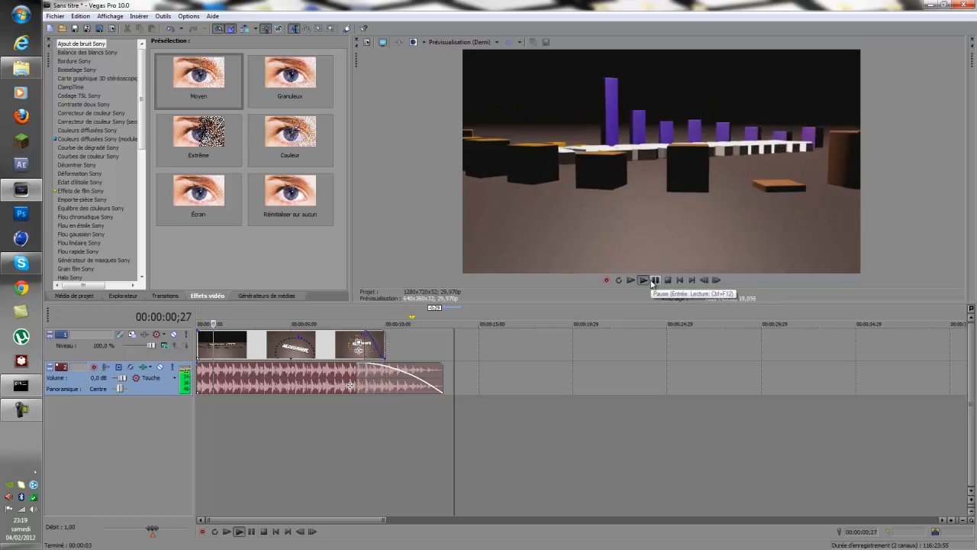
{"action": "left_click", "coordinate": [160, 367]}
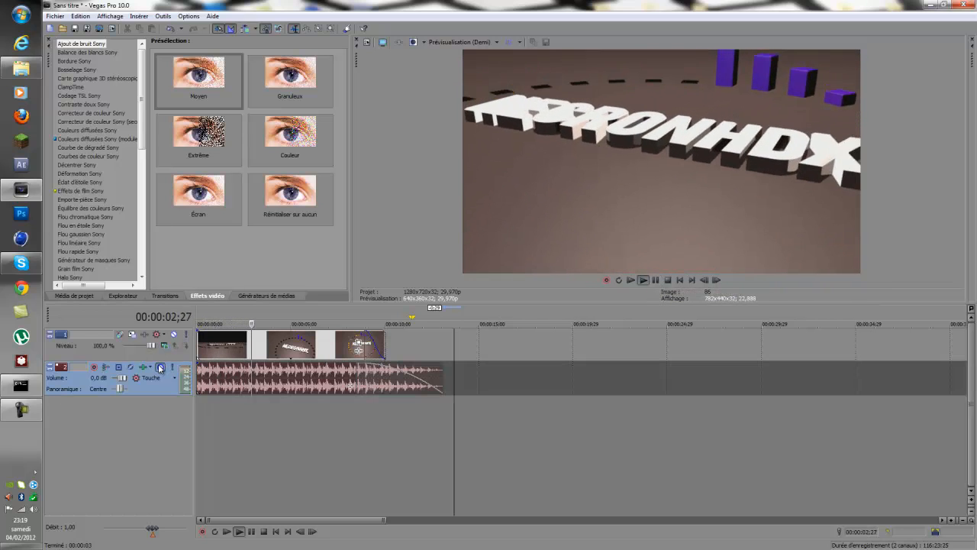
{"action": "left_click", "coordinate": [160, 367]}
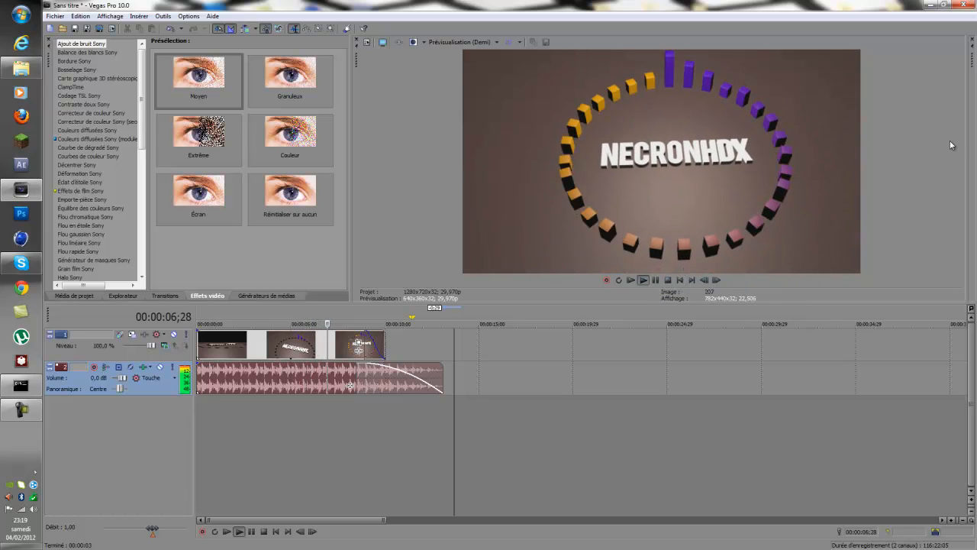
{"action": "left_click_drag", "start_coordinate": [966, 142], "coordinate": [876, 158]}
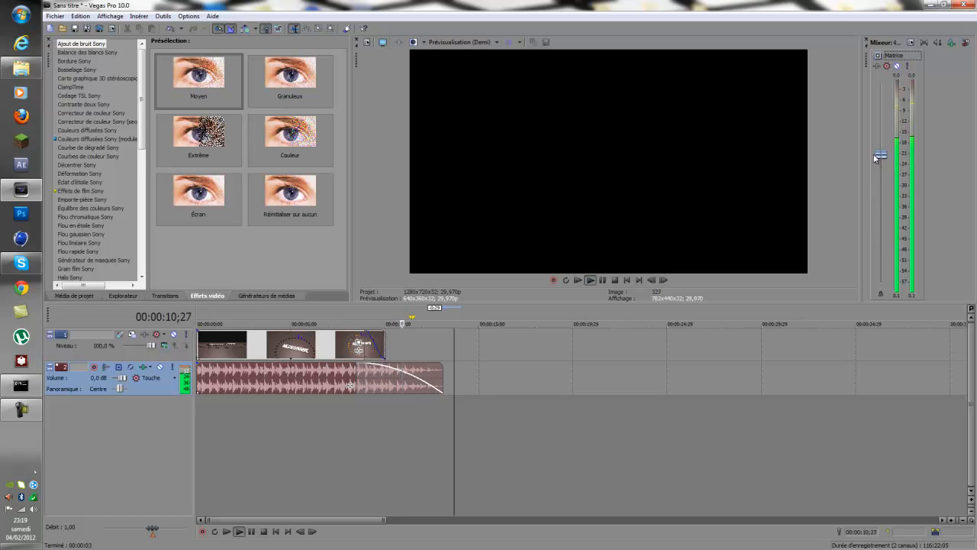
{"action": "left_click", "coordinate": [602, 280]}
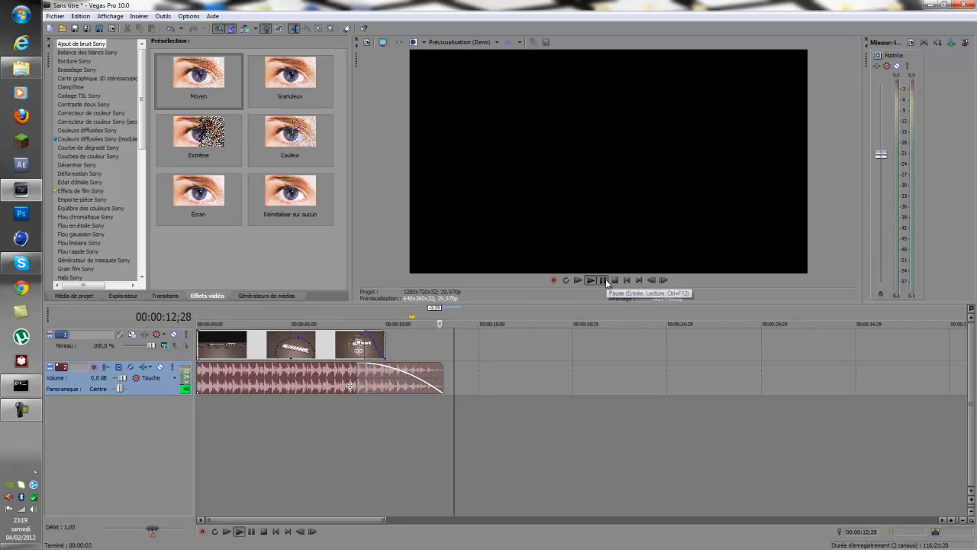
Render the project to the desktop as Sans titre tuto in Sony AVC/MVC format with the Internet 1280x720-30p template
{"action": "left_click", "coordinate": [98, 28]}
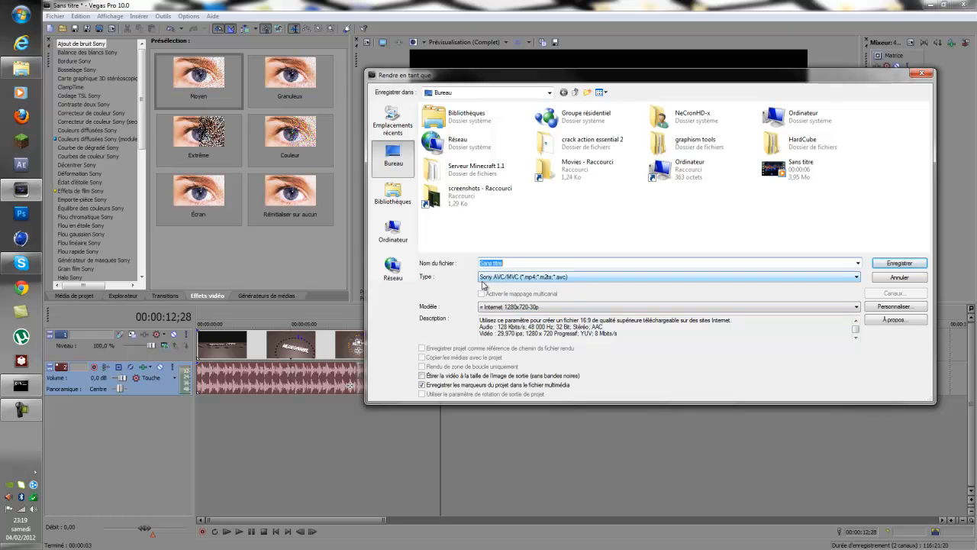
{"action": "left_click", "coordinate": [888, 264]}
{"action": "left_click", "coordinate": [588, 222]}
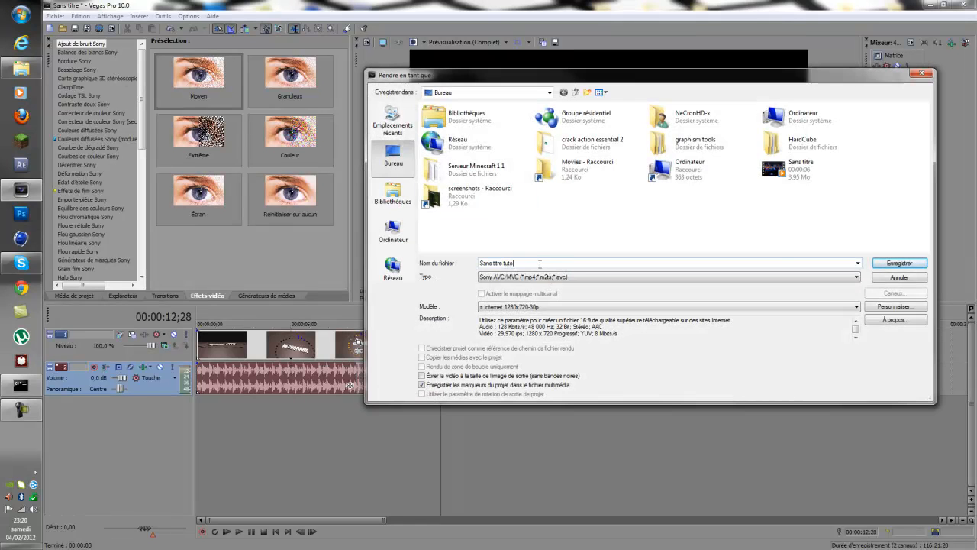
{"action": "left_click", "coordinate": [893, 264]}
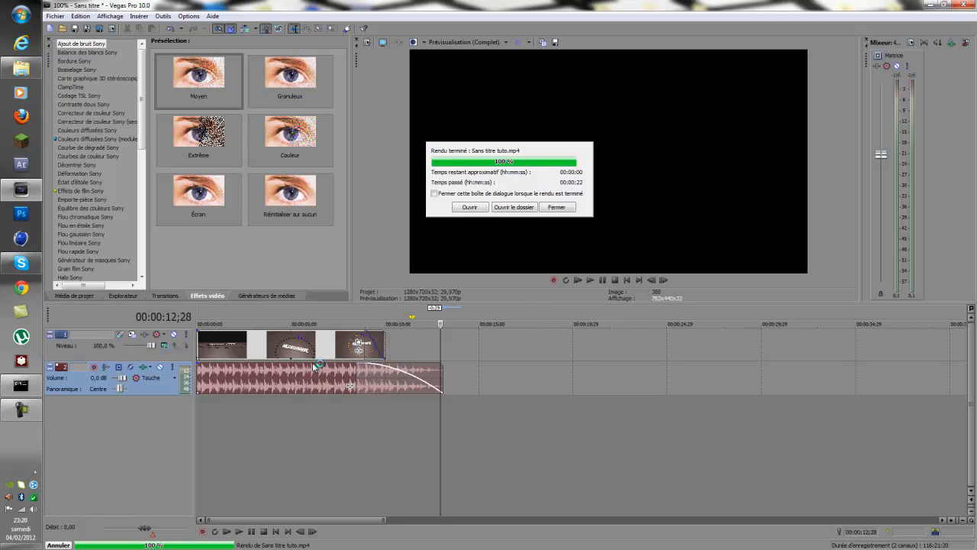
{"action": "left_click", "coordinate": [555, 207]}
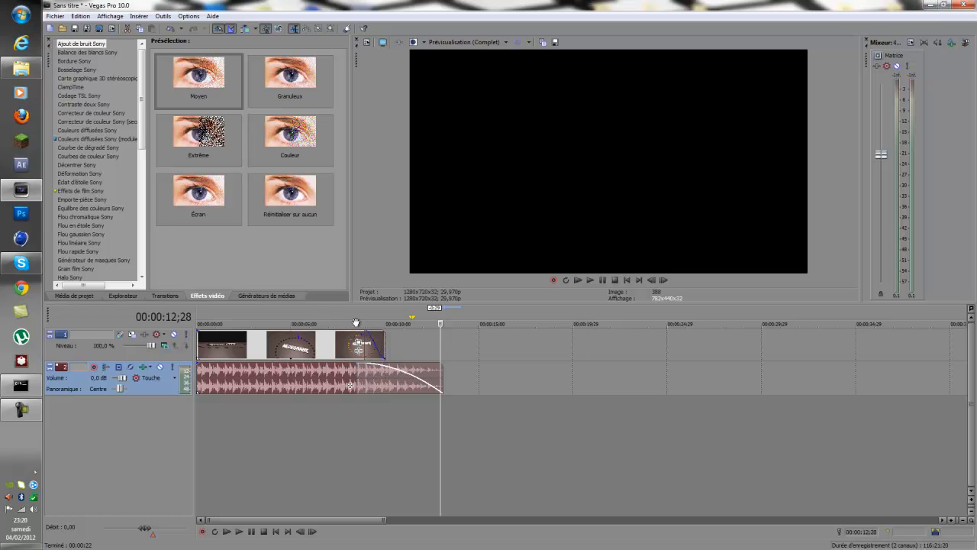
Go to the Windows desktop and delete the Darude - Accelerator.sfk file that lies behind the clock
{"action": "left_click", "coordinate": [945, 4]}
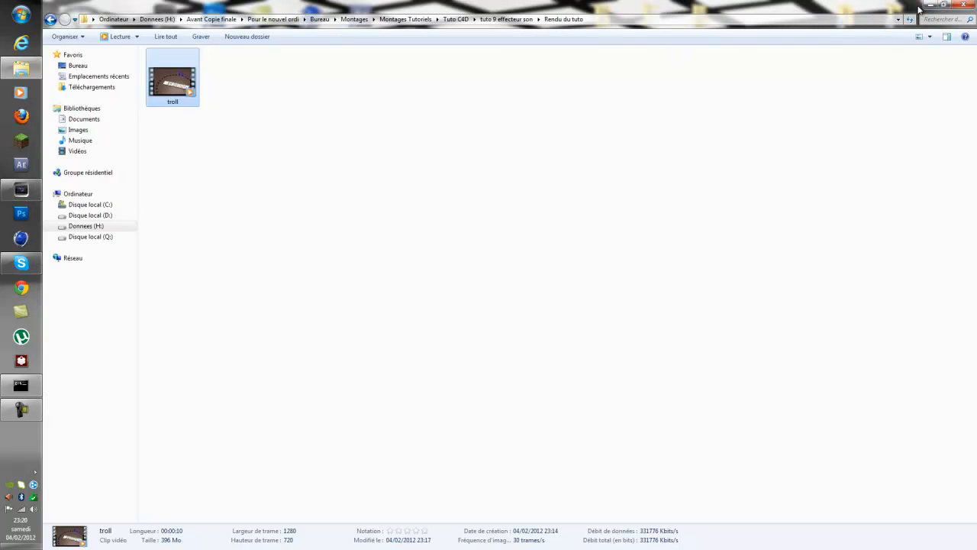
{"action": "left_click", "coordinate": [929, 5]}
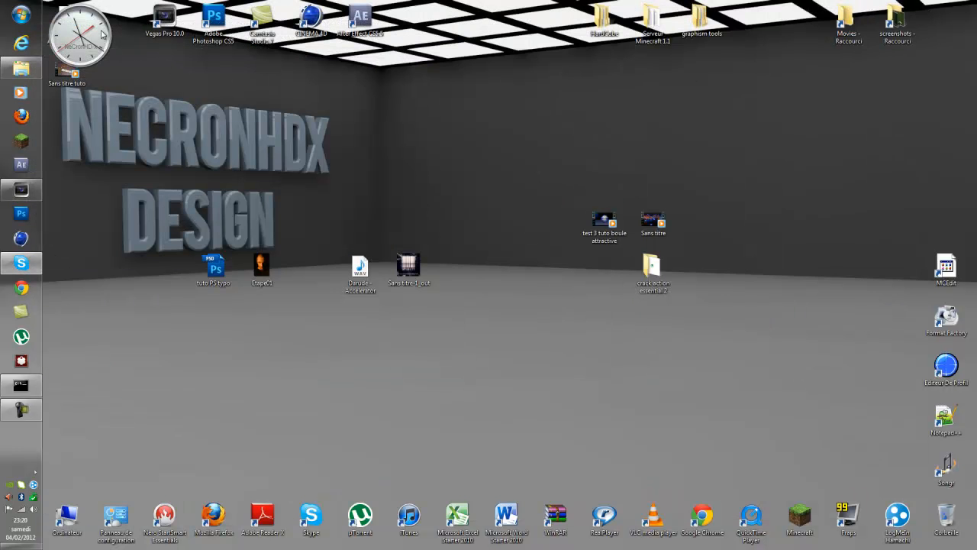
{"action": "left_click_drag", "start_coordinate": [57, 13], "coordinate": [145, 183]}
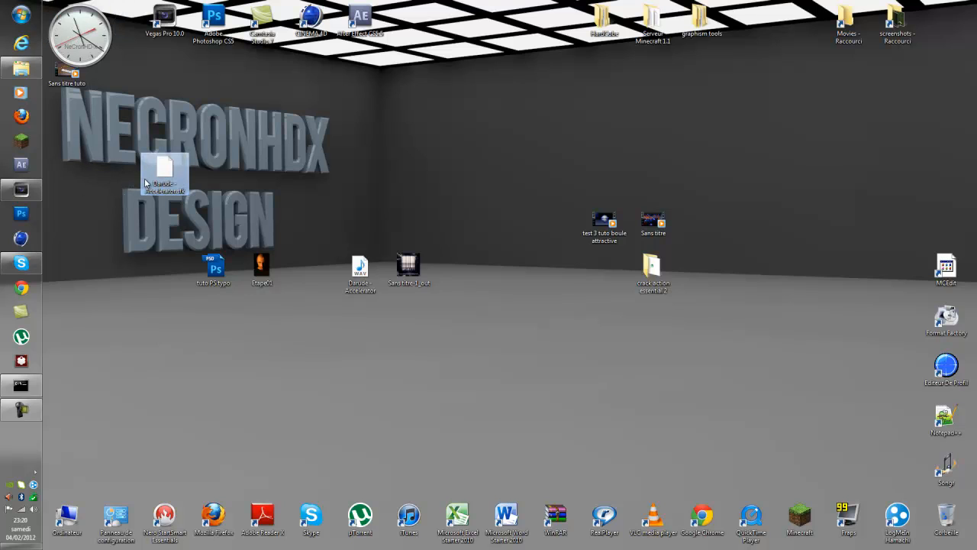
{"action": "key", "text": "Delete"}
{"action": "key", "text": "Return"}
Place the Darude - Accelerator WAV and the Sans titre tuto video side by side below the tuto PS typo and Etape01 files
{"action": "left_click_drag", "start_coordinate": [359, 267], "coordinate": [247, 330]}
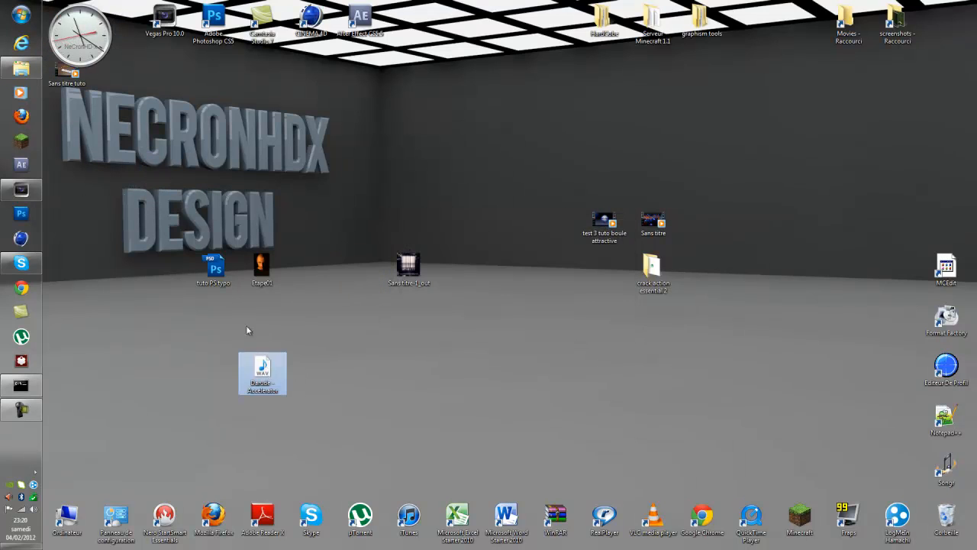
{"action": "left_click_drag", "start_coordinate": [67, 70], "coordinate": [214, 372]}
{"action": "left_click", "coordinate": [324, 340]}
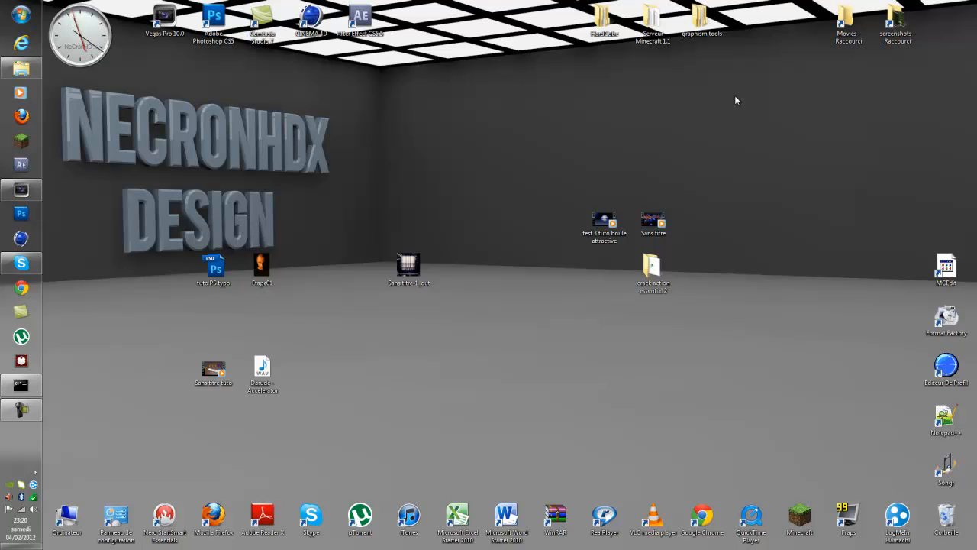
Empty the Recycle Bin, permanently deleting the Darude - Accelerator.sfk file
{"action": "right_click", "coordinate": [948, 512]}
{"action": "left_click", "coordinate": [938, 460]}
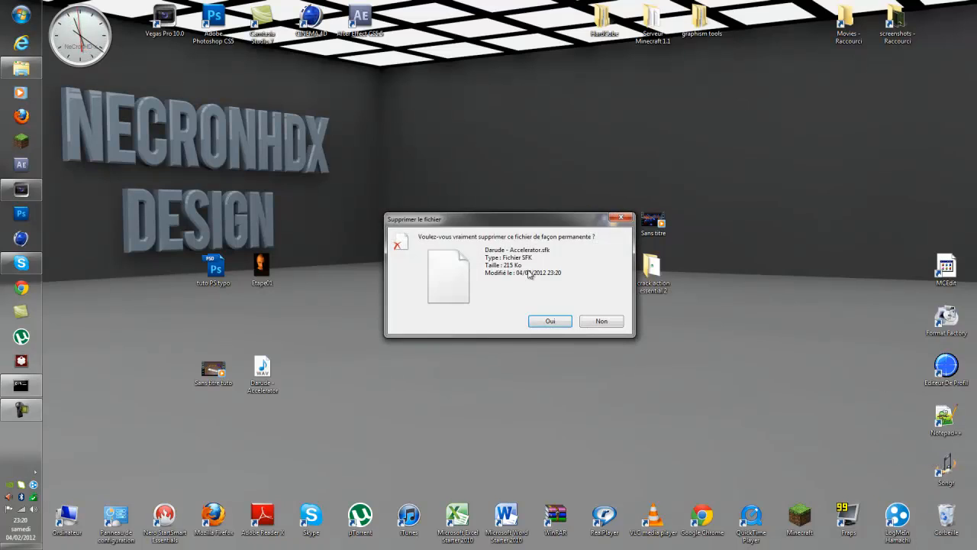
{"action": "left_click", "coordinate": [548, 320]}
{"action": "left_click_drag", "start_coordinate": [776, 99], "coordinate": [777, 249]}
{"action": "left_click_drag", "start_coordinate": [744, 177], "coordinate": [522, 334]}
{"action": "left_click", "coordinate": [554, 328]}
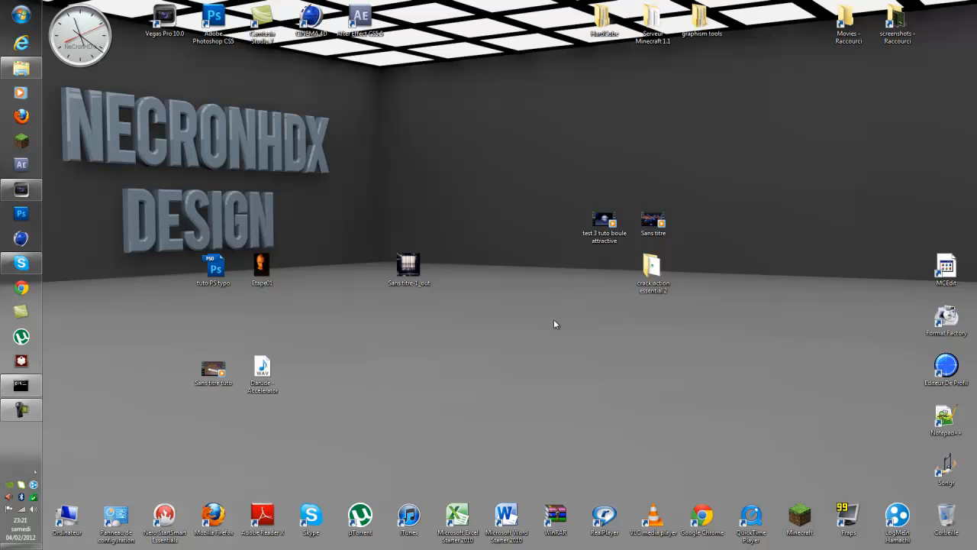
{"action": "left_click_drag", "start_coordinate": [711, 169], "coordinate": [544, 333]}
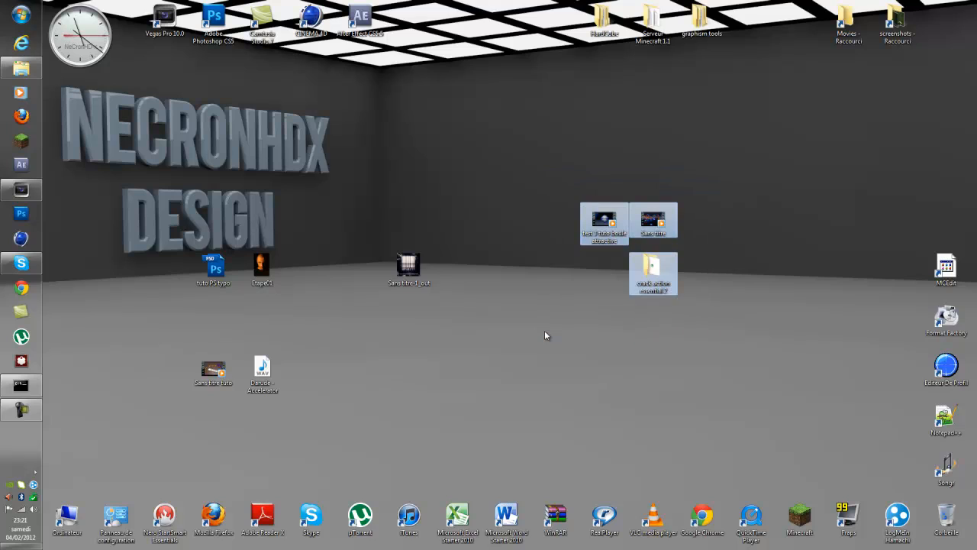